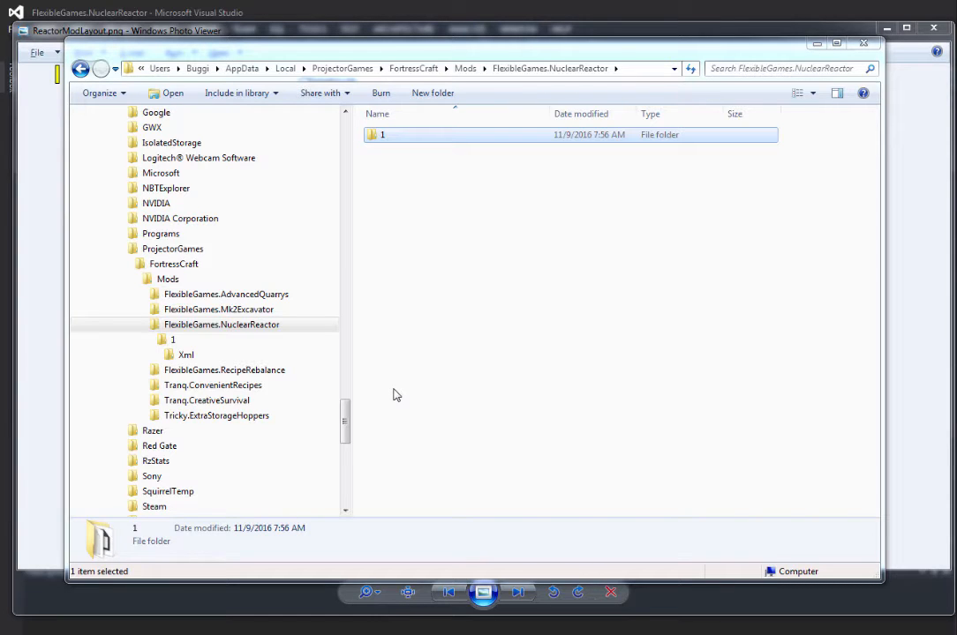
View the reactor mod layout diagram, then browse into the NuclearReactor mod's folder 1 in Explorer.
{"action": "left_click", "coordinate": [269, 602]}
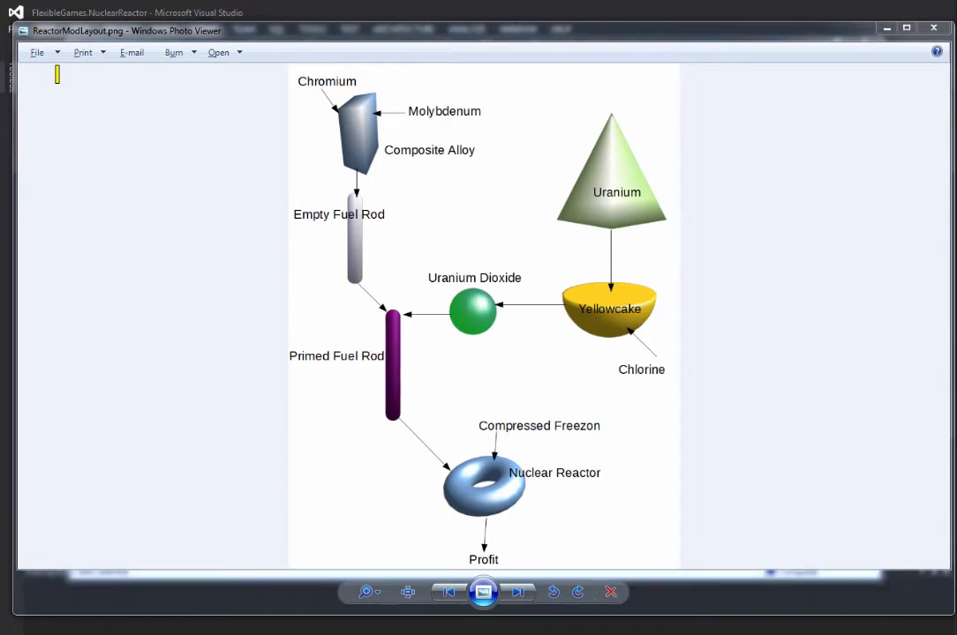
{"action": "key", "text": "alt+Tab"}
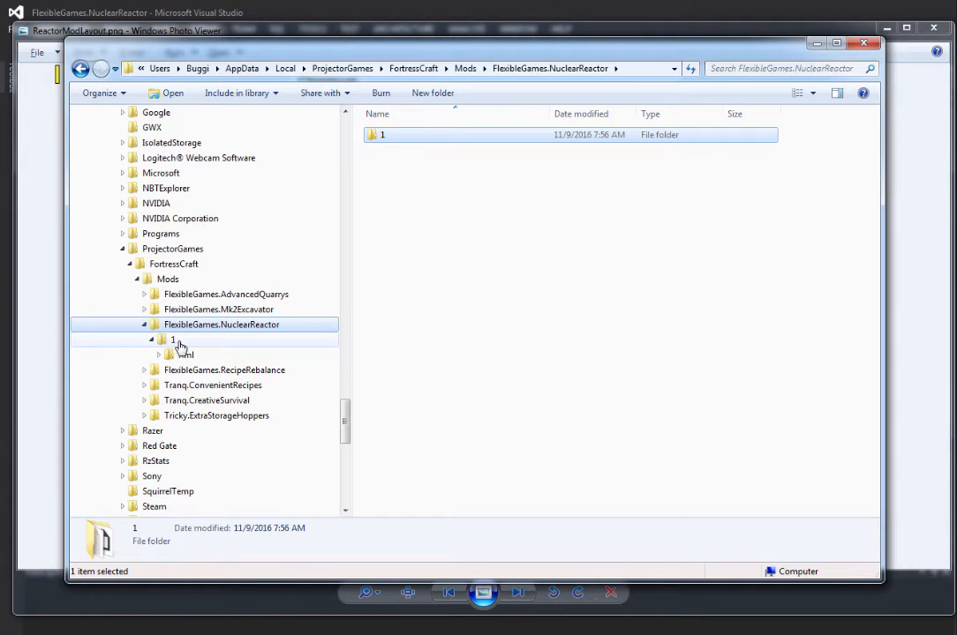
{"action": "left_click", "coordinate": [181, 343]}
{"action": "left_click", "coordinate": [439, 165]}
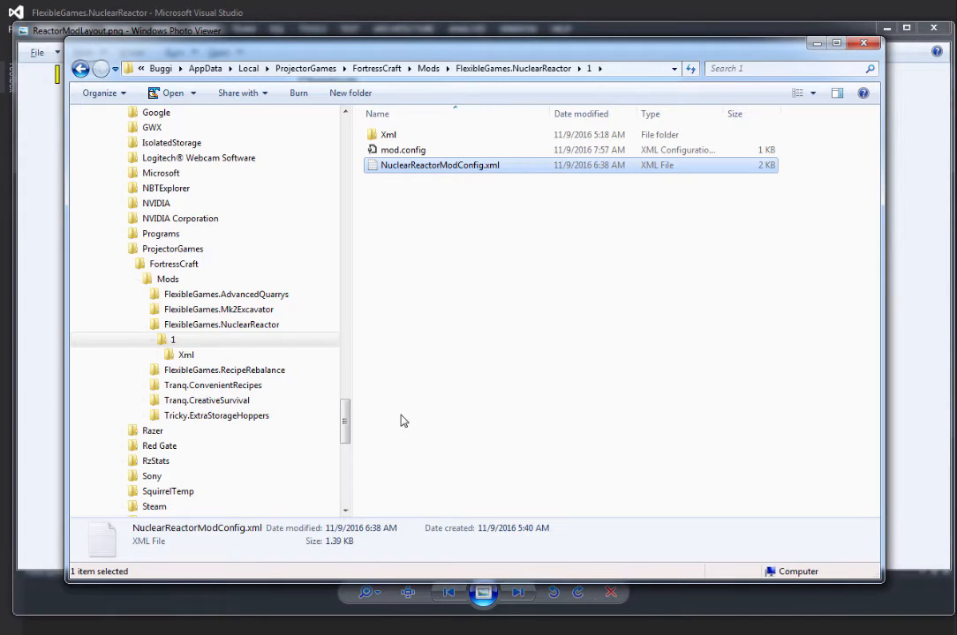
Enter the Xml folder's GenericAutoCrafter subfolder showing its four crafter files.
{"action": "left_click", "coordinate": [185, 355]}
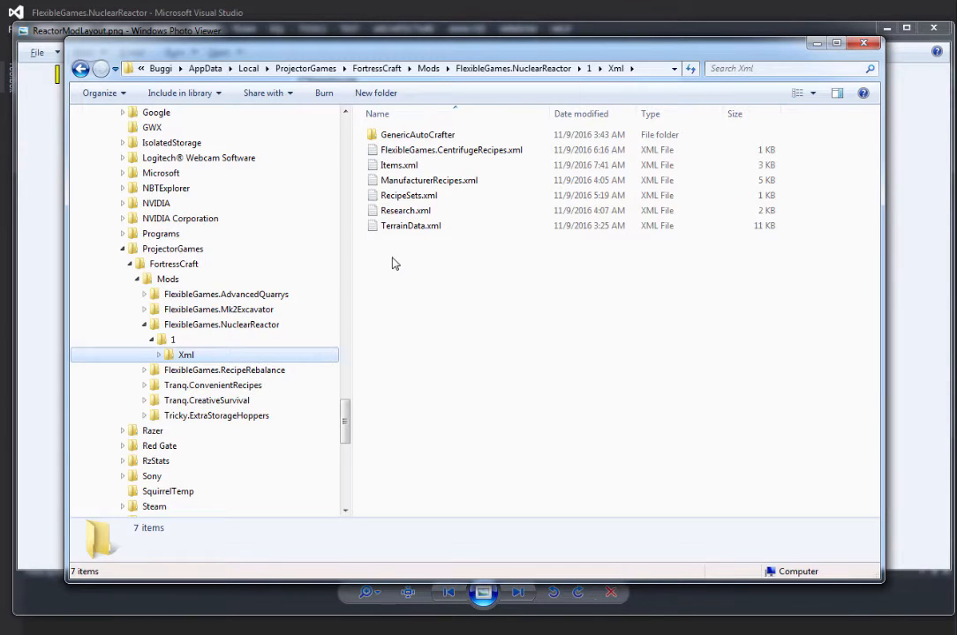
{"action": "left_click", "coordinate": [402, 135]}
{"action": "double_click", "coordinate": [403, 135]}
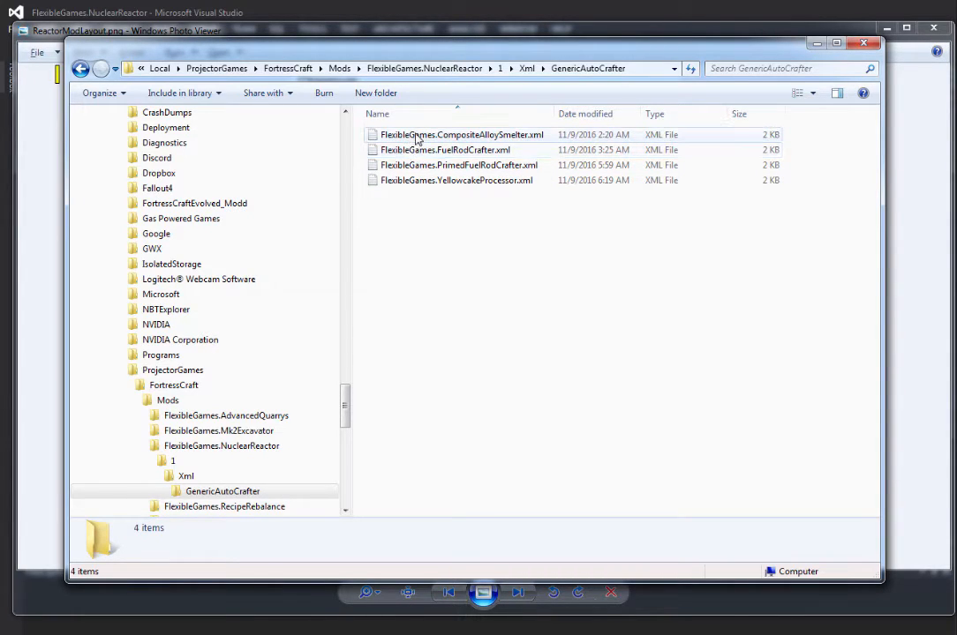
Open FlexibleGames.CompositeAlloySmelter.xml in Notepad++ via Edit with Notepad++.
{"action": "left_click", "coordinate": [416, 137]}
{"action": "right_click", "coordinate": [417, 137]}
{"action": "left_click", "coordinate": [467, 205]}
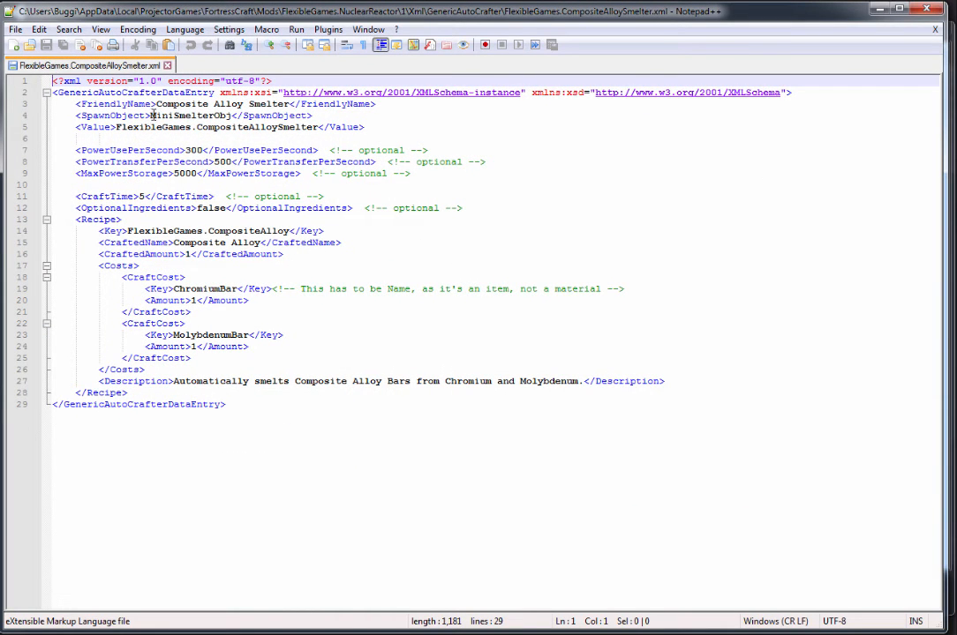
Review the MiniSmelterObj spawn object, FlexibleGames.CompositeAlloySmelter value and CompositeAlloy recipe key, then return to Explorer.
{"action": "left_click_drag", "start_coordinate": [152, 116], "coordinate": [231, 116]}
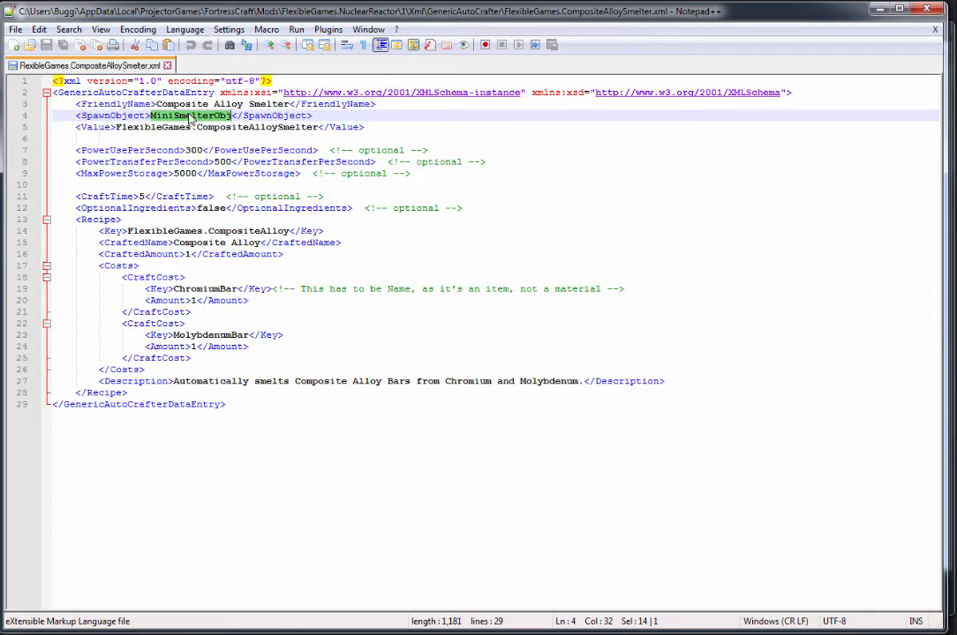
{"action": "left_click", "coordinate": [192, 115]}
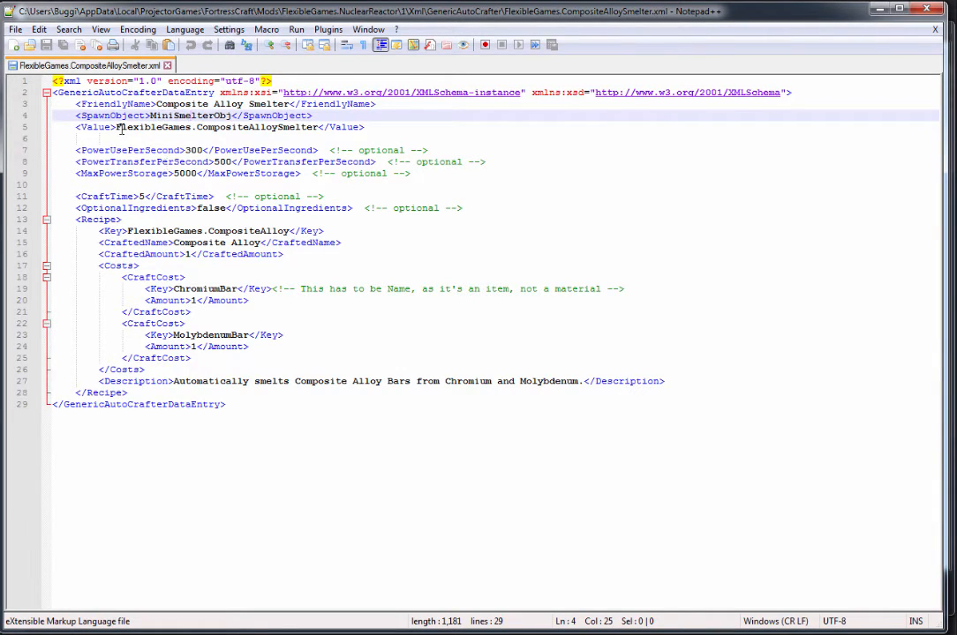
{"action": "left_click_drag", "start_coordinate": [117, 127], "coordinate": [317, 128]}
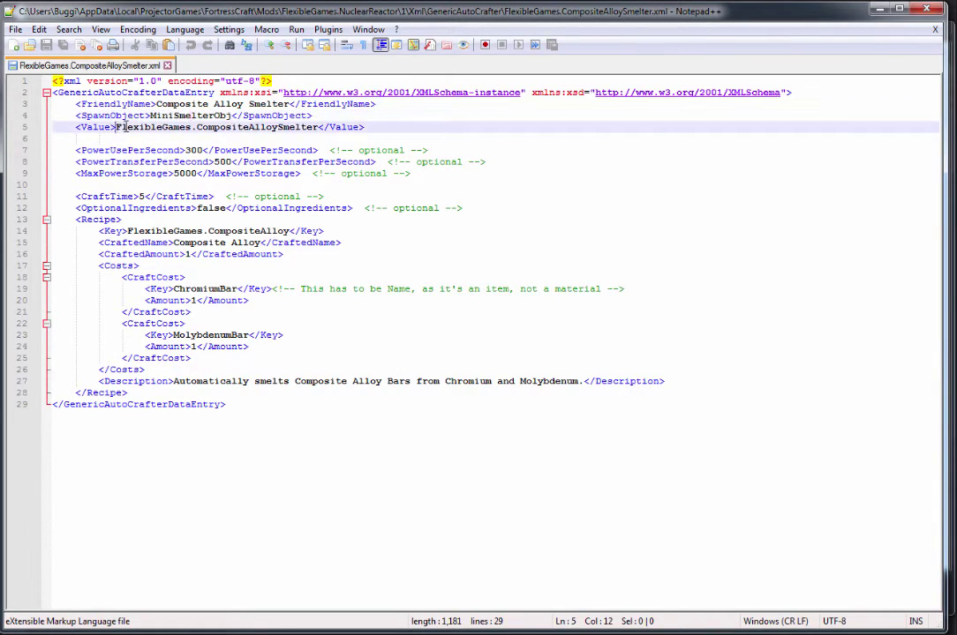
{"action": "left_click", "coordinate": [315, 127]}
{"action": "left_click_drag", "start_coordinate": [129, 231], "coordinate": [291, 232]}
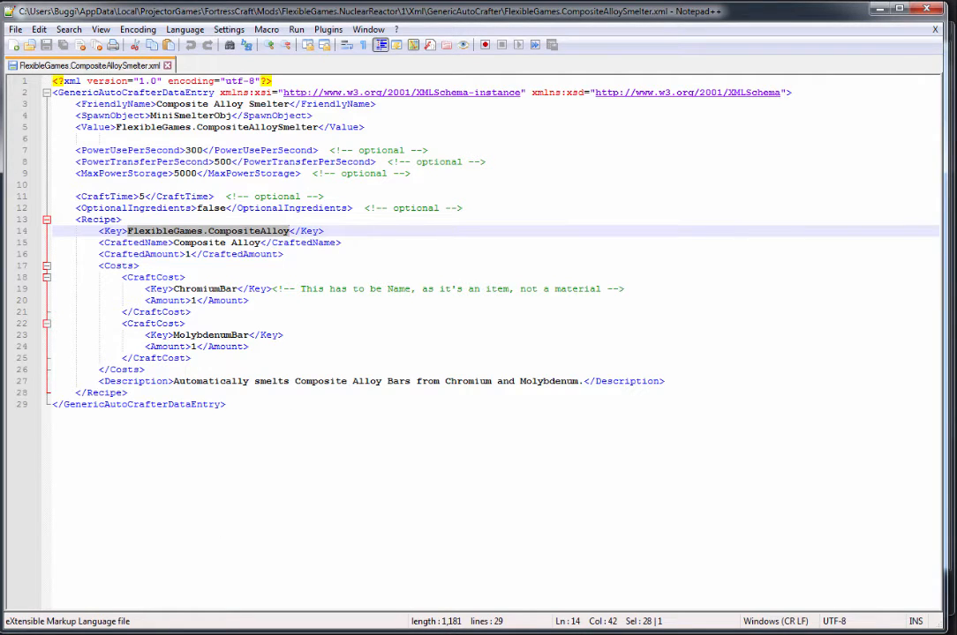
{"action": "key", "text": "alt+Tab"}
Open Items.xml from the Xml folder in Notepad++ alongside the smelter file.
{"action": "left_click", "coordinate": [185, 476]}
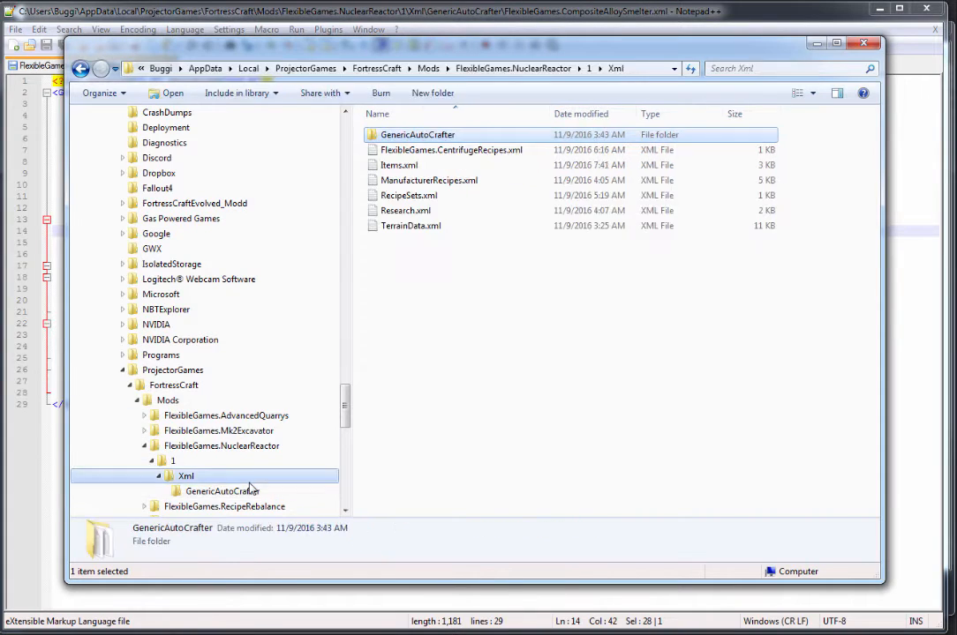
{"action": "left_click", "coordinate": [397, 165]}
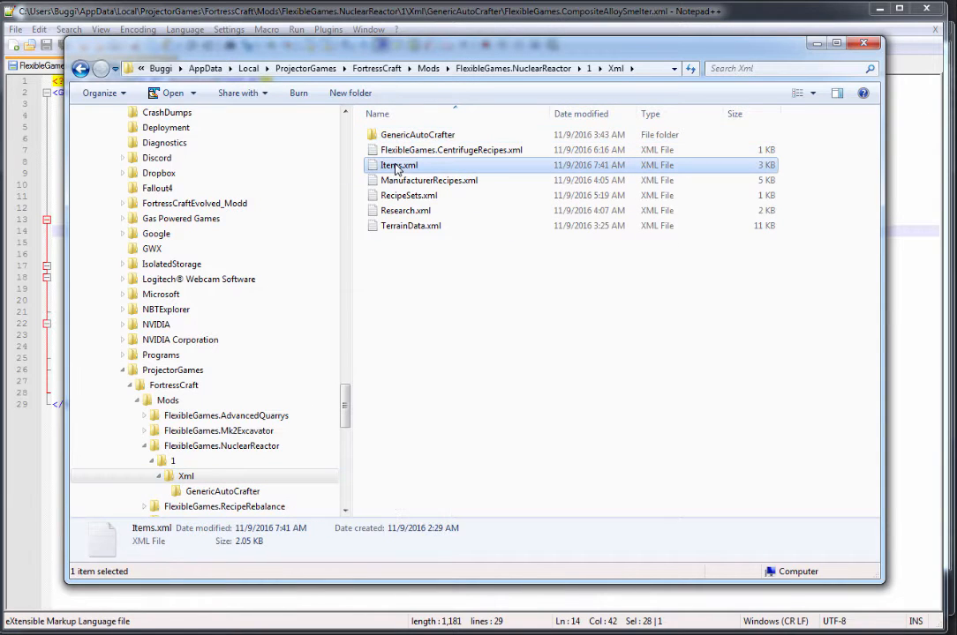
{"action": "right_click", "coordinate": [397, 165]}
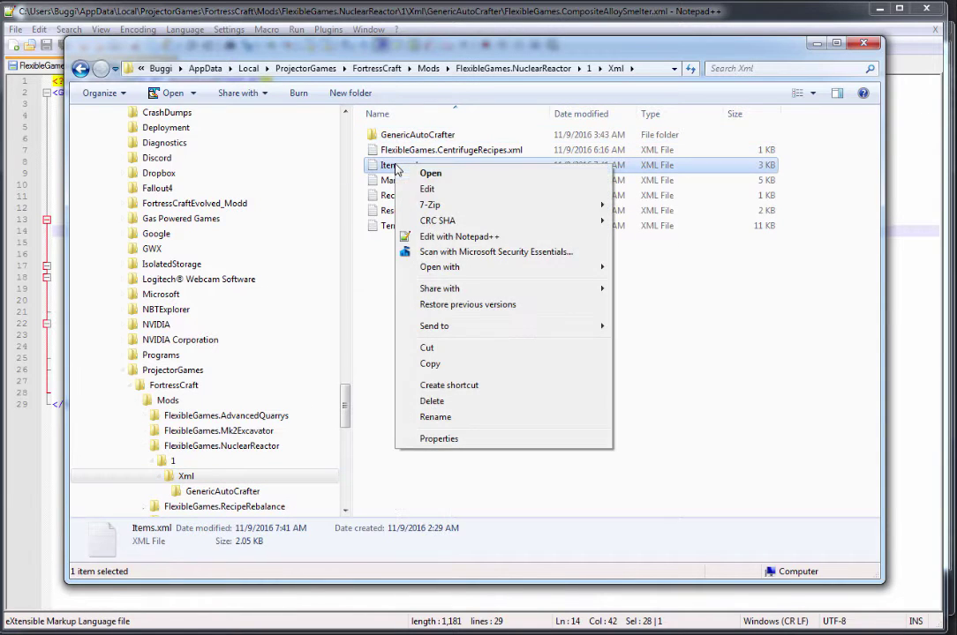
{"action": "left_click", "coordinate": [428, 236]}
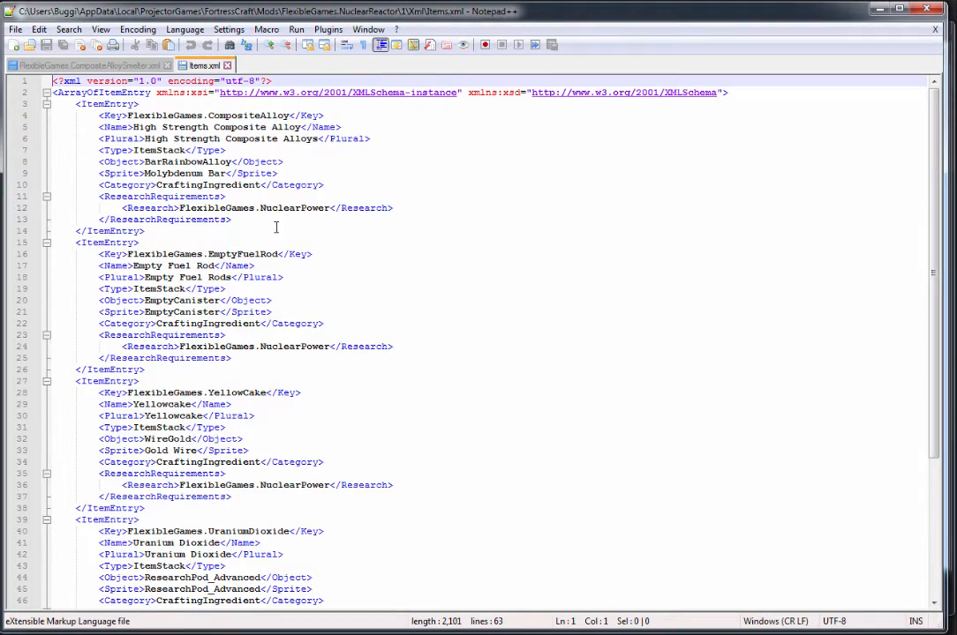
{"action": "scroll", "coordinate": [176, 300], "scroll_direction": "down", "scroll_amount": 3}
{"action": "scroll", "coordinate": [215, 399], "scroll_direction": "down", "scroll_amount": 3}
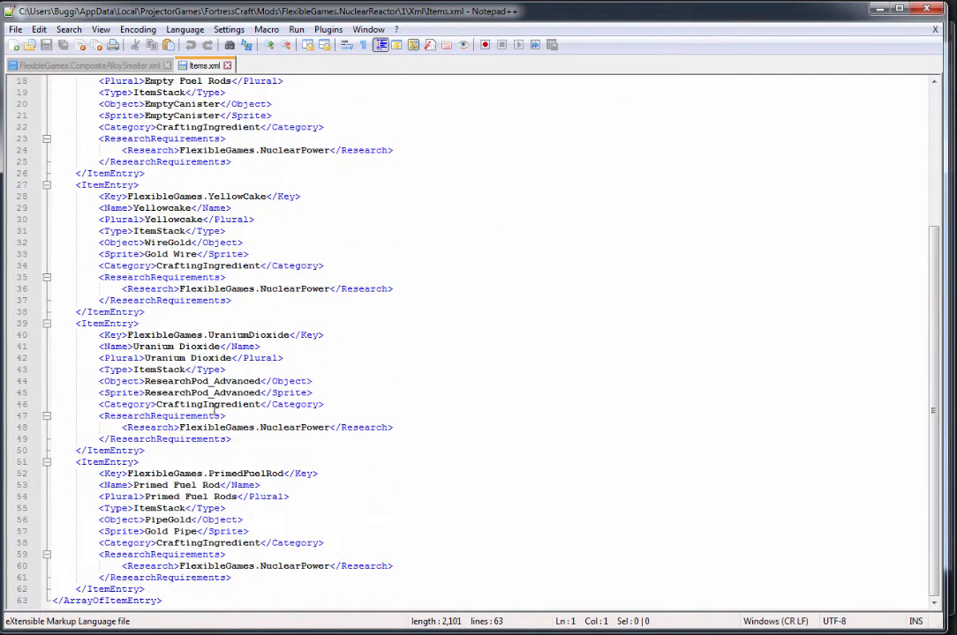
{"action": "scroll", "coordinate": [215, 399], "scroll_direction": "up", "scroll_amount": 3}
{"action": "scroll", "coordinate": [176, 265], "scroll_direction": "up", "scroll_amount": 3}
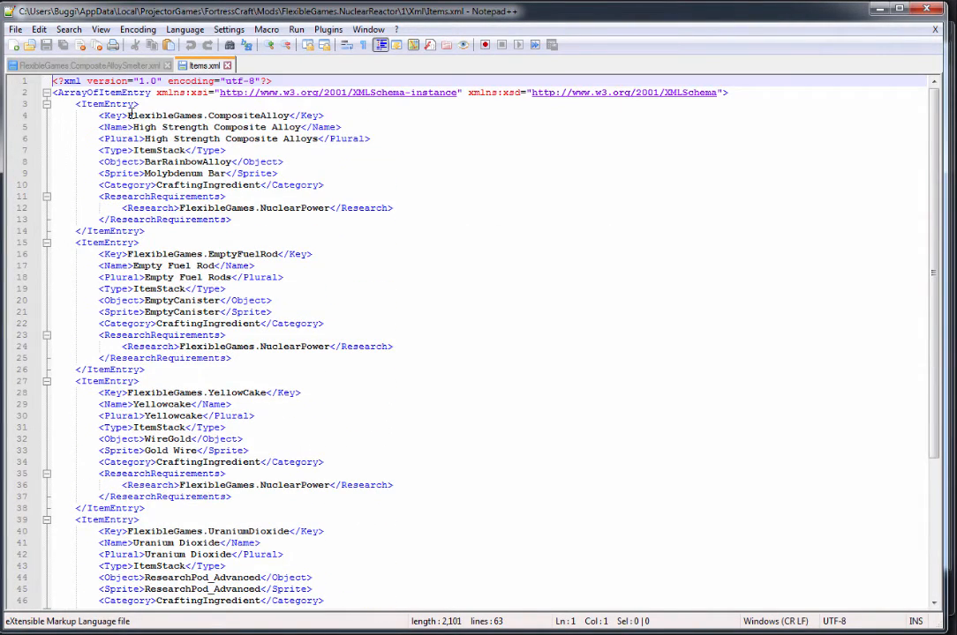
Compare the CompositeAlloy item key in Items.xml with the smelter file's recipe key, switching between the two.
{"action": "left_click", "coordinate": [208, 116]}
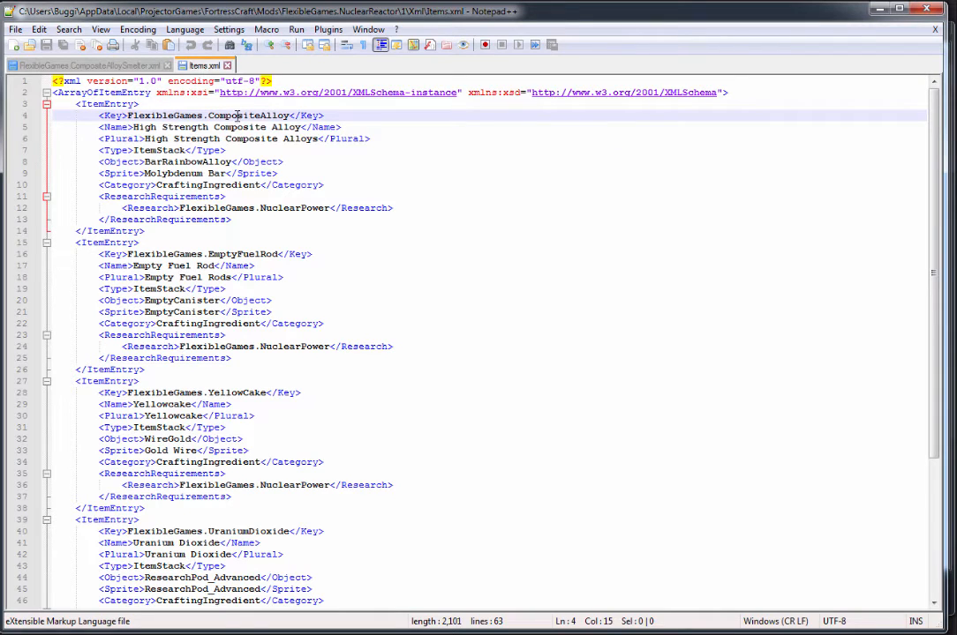
{"action": "left_click", "coordinate": [100, 53]}
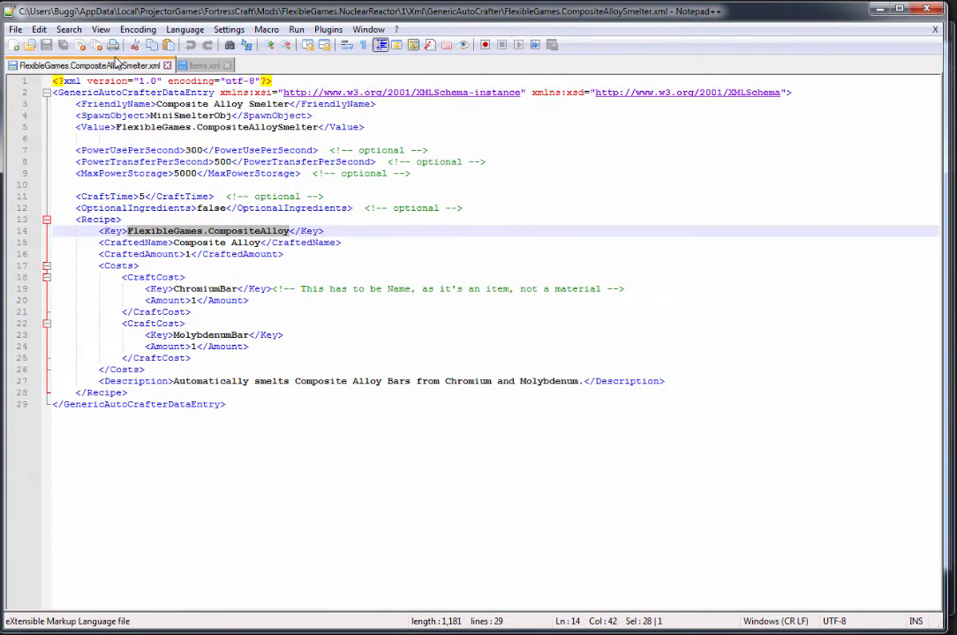
{"action": "left_click", "coordinate": [189, 232]}
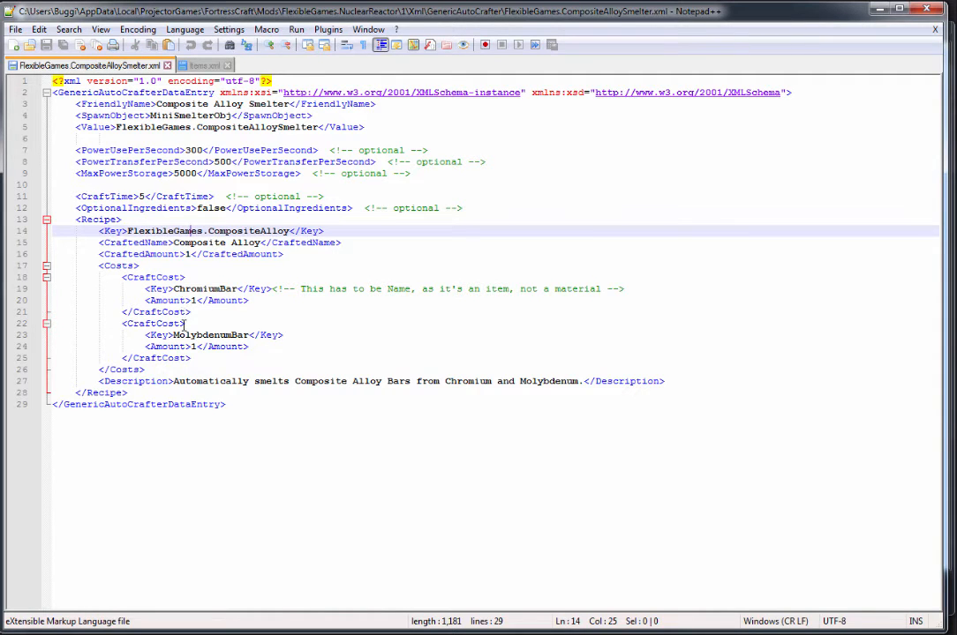
{"action": "left_click", "coordinate": [203, 65]}
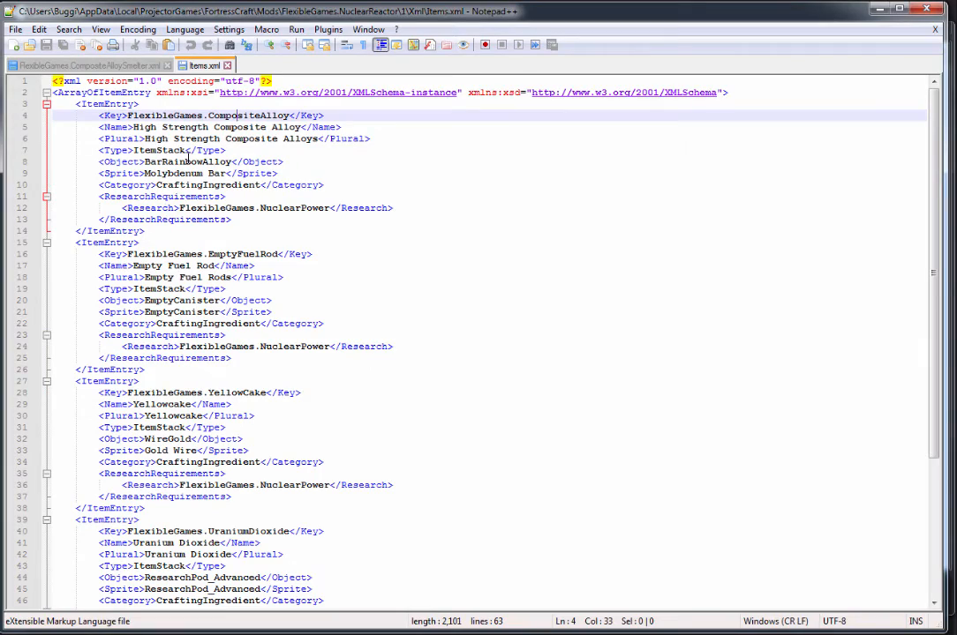
{"action": "scroll", "coordinate": [265, 221], "scroll_direction": "down", "scroll_amount": 2}
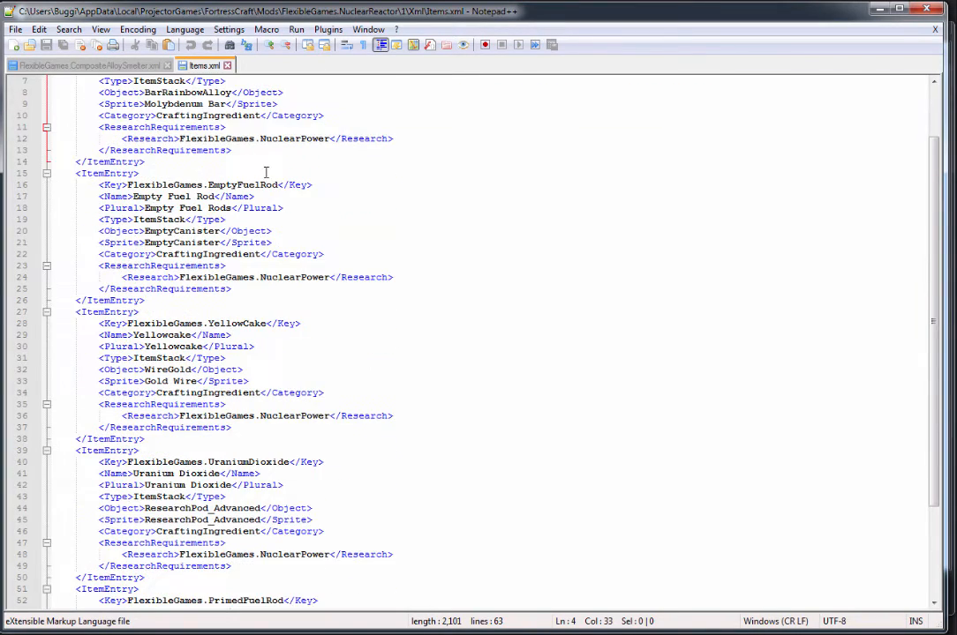
{"action": "scroll", "coordinate": [265, 172], "scroll_direction": "down", "scroll_amount": 1}
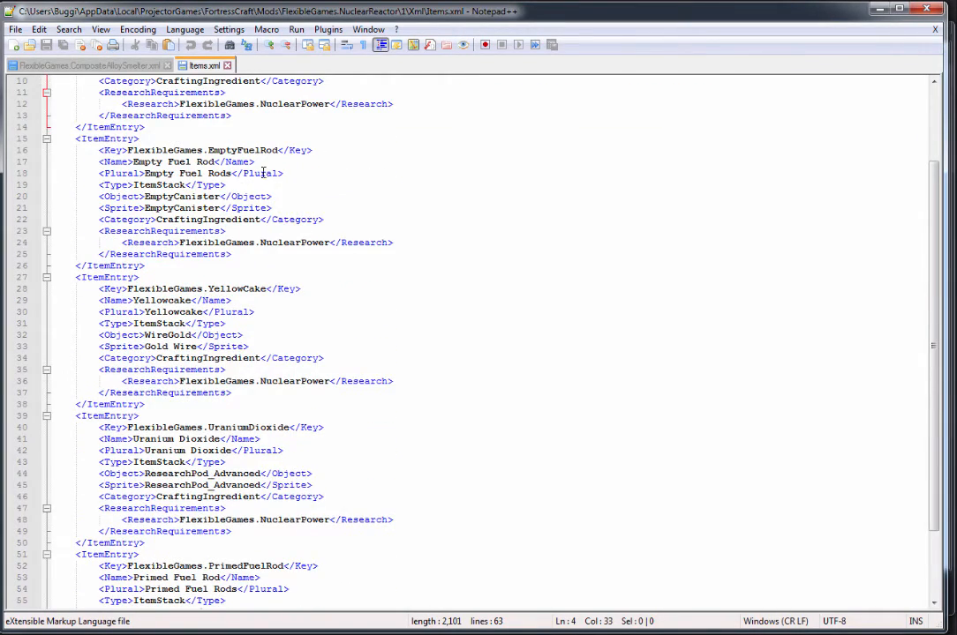
{"action": "scroll", "coordinate": [317, 194], "scroll_direction": "down", "scroll_amount": 3}
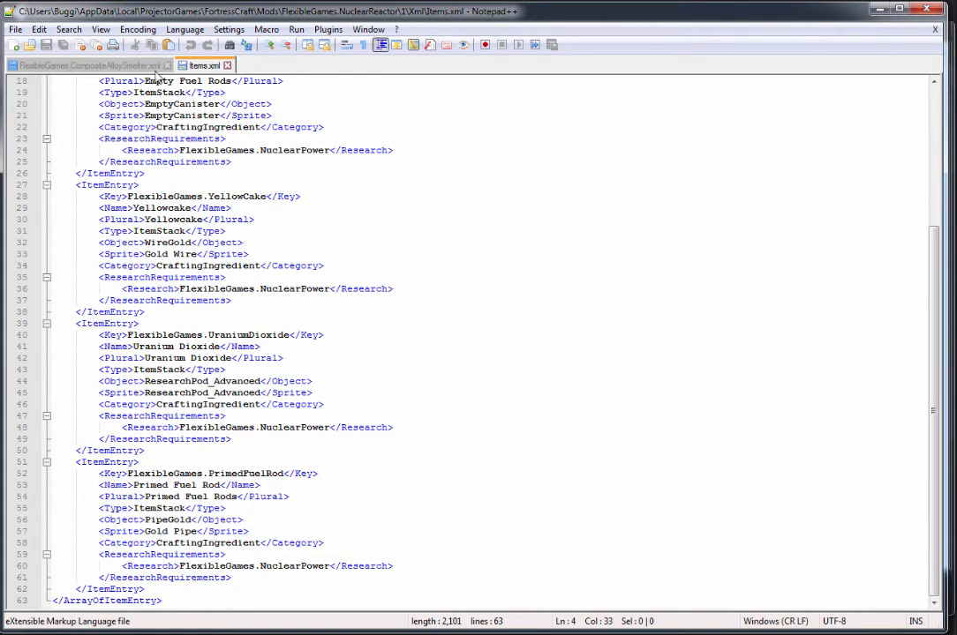
{"action": "left_click", "coordinate": [85, 65]}
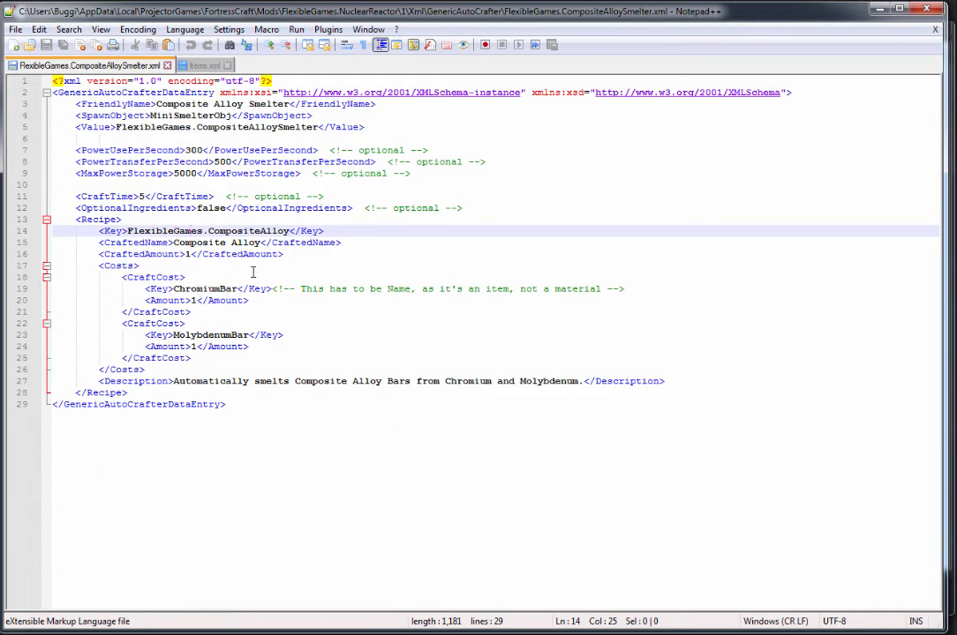
Open ManufacturerRecipes.xml in Notepad++ and check the first recipe's Snow craft cost block.
{"action": "key", "text": "alt+Tab"}
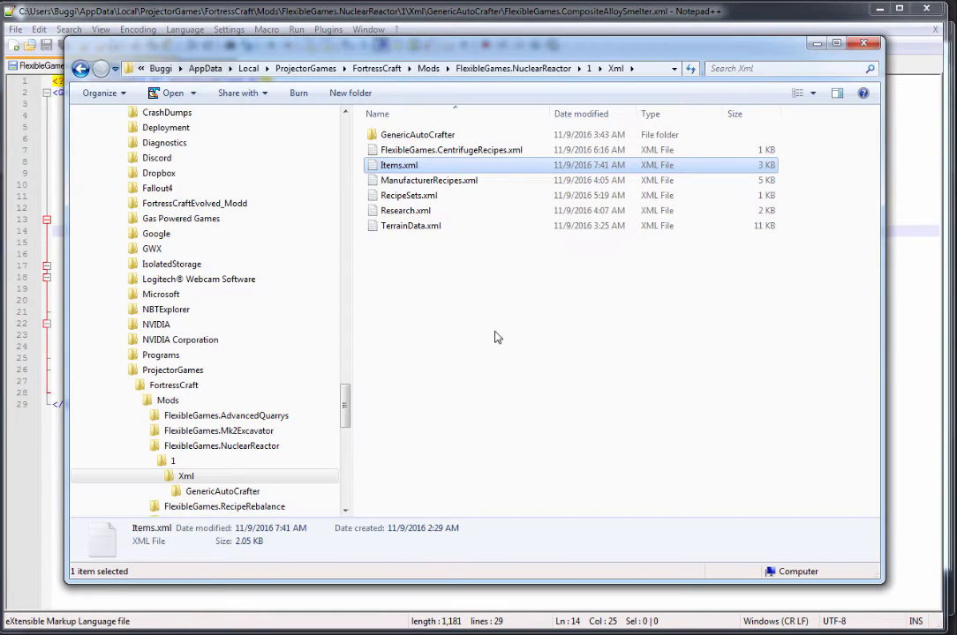
{"action": "left_click", "coordinate": [413, 182]}
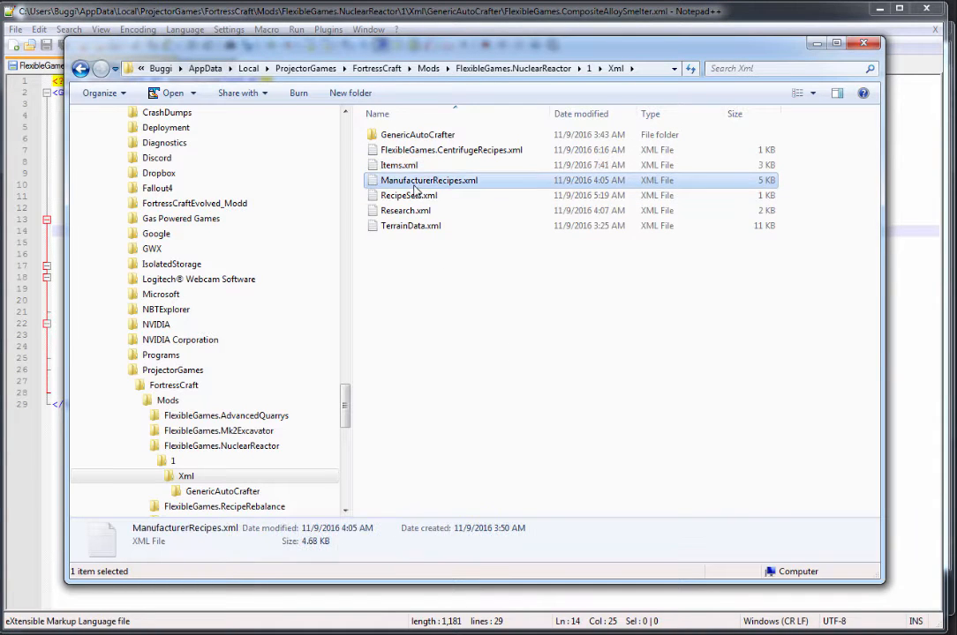
{"action": "right_click", "coordinate": [412, 185]}
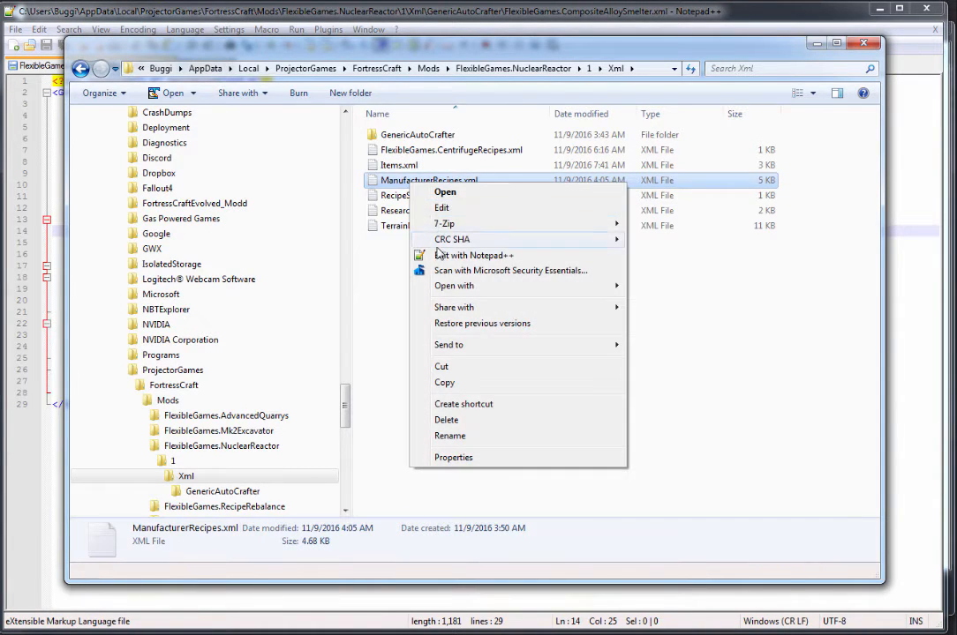
{"action": "left_click", "coordinate": [476, 219]}
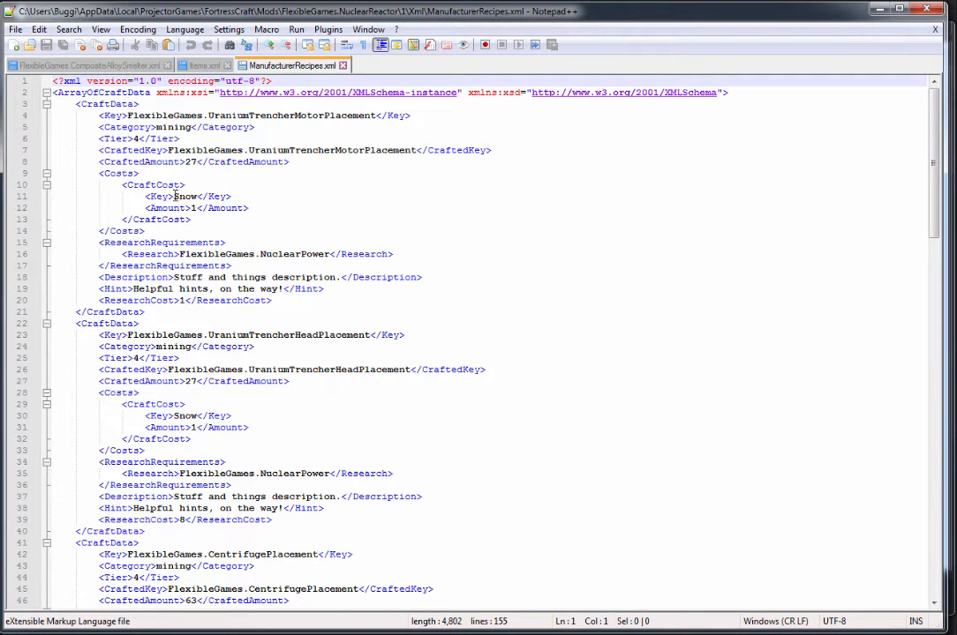
{"action": "left_click_drag", "start_coordinate": [190, 219], "coordinate": [122, 185]}
{"action": "left_click", "coordinate": [198, 220]}
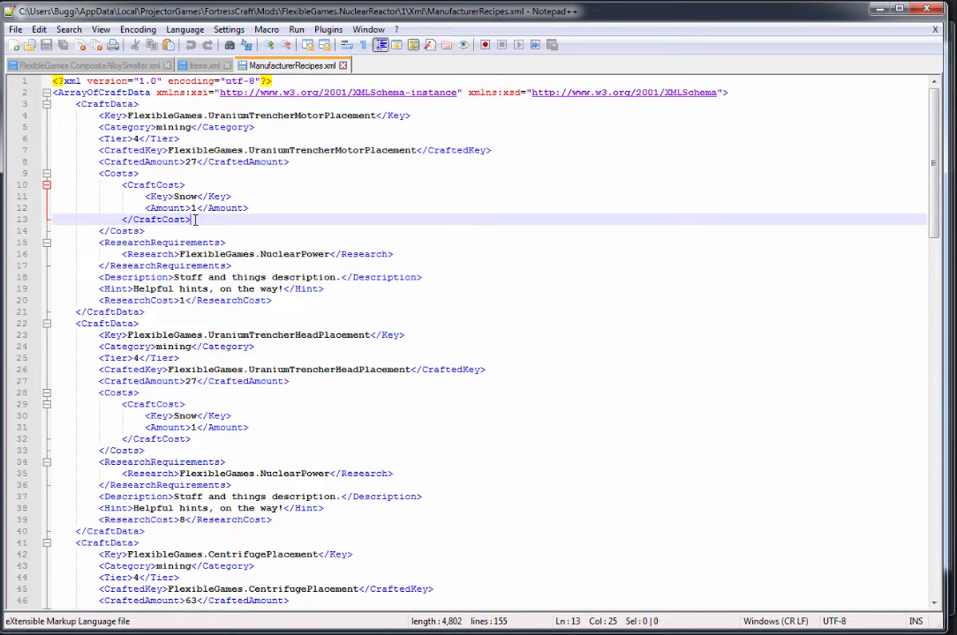
{"action": "scroll", "coordinate": [243, 293], "scroll_direction": "down", "scroll_amount": 2}
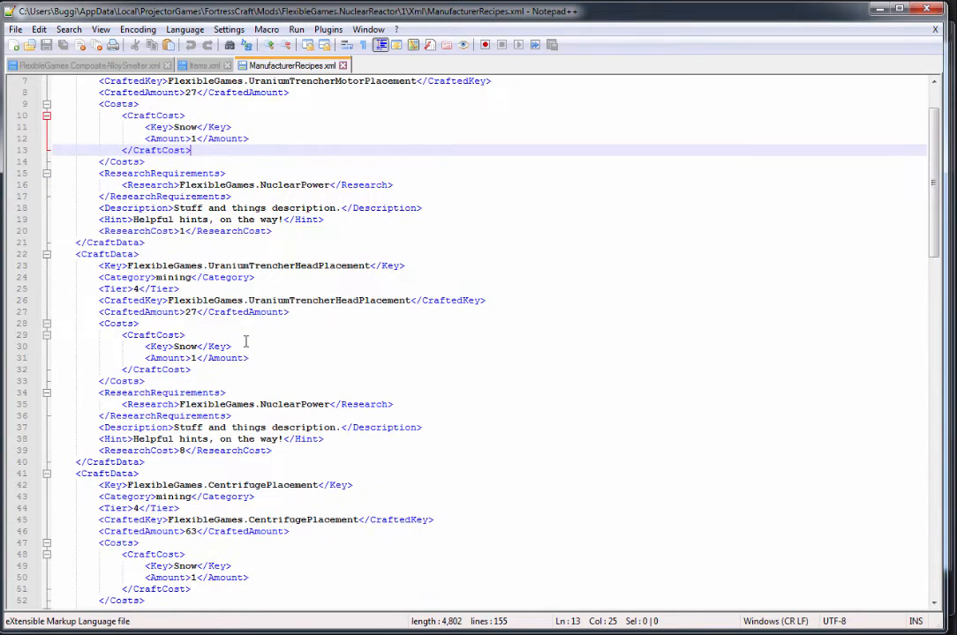
{"action": "scroll", "coordinate": [274, 400], "scroll_direction": "up", "scroll_amount": 1}
{"action": "scroll", "coordinate": [274, 400], "scroll_direction": "up", "scroll_amount": 1}
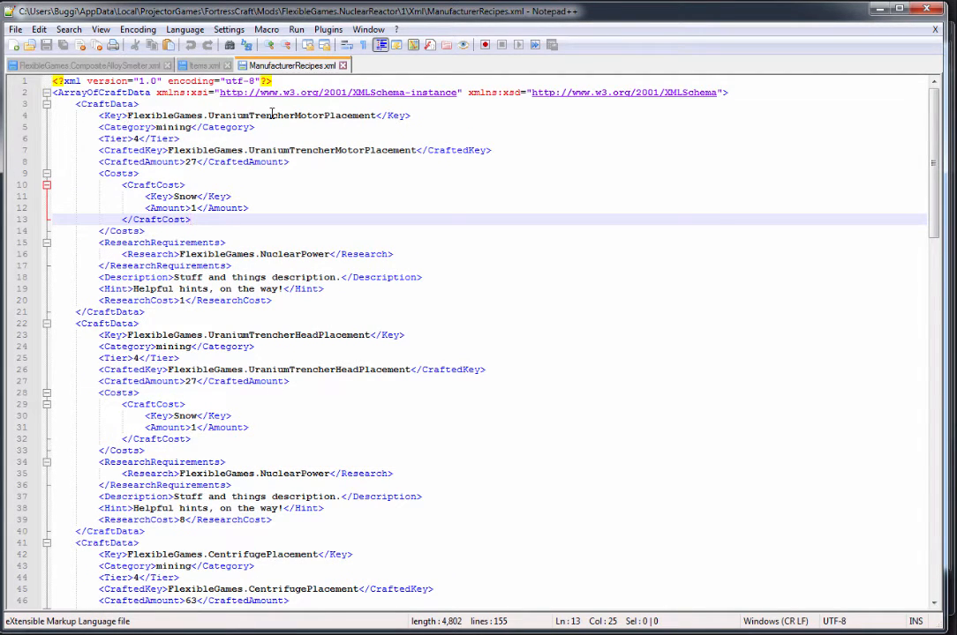
Review the UraniumTrencherMotorPlacement, CentrifugePlacement and ReactorPlacement recipe keys.
{"action": "left_click", "coordinate": [274, 115]}
{"action": "scroll", "coordinate": [320, 310], "scroll_direction": "down", "scroll_amount": 2}
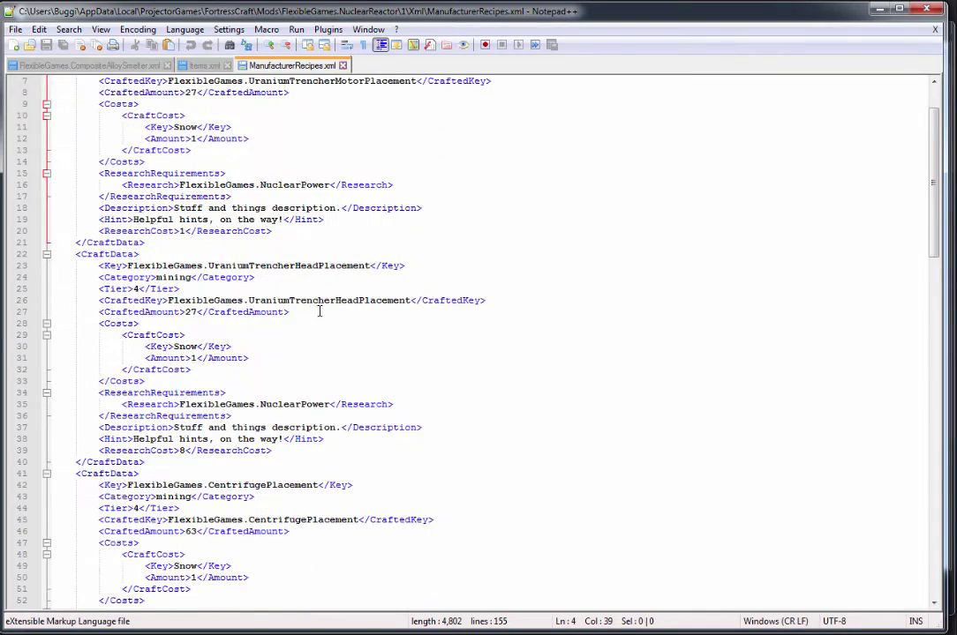
{"action": "left_click", "coordinate": [285, 265]}
{"action": "scroll", "coordinate": [285, 300], "scroll_direction": "down", "scroll_amount": 7}
{"action": "left_click", "coordinate": [262, 243]}
{"action": "scroll", "coordinate": [282, 265], "scroll_direction": "down", "scroll_amount": 6}
{"action": "left_click", "coordinate": [250, 254]}
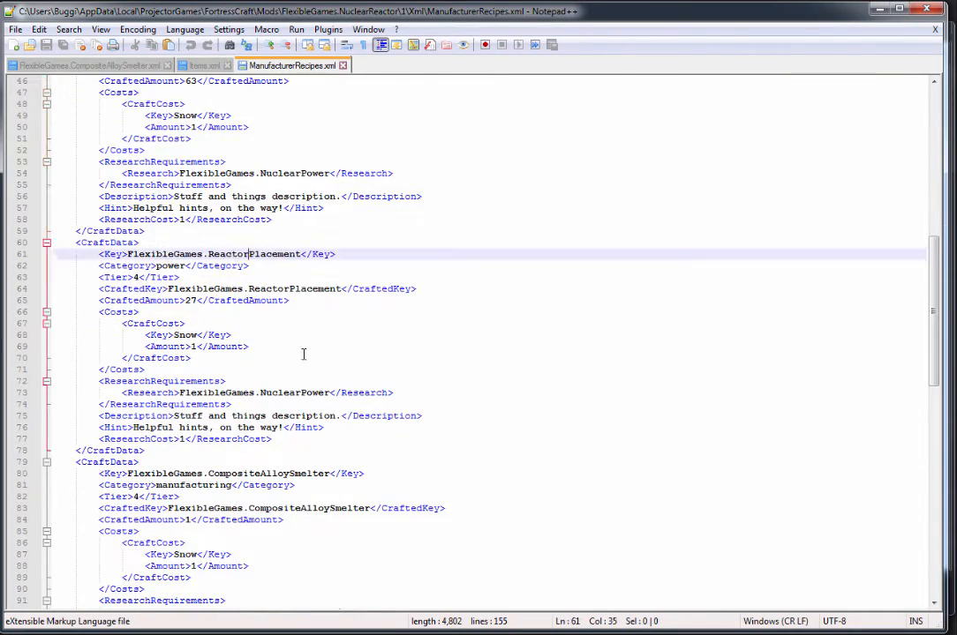
{"action": "scroll", "coordinate": [302, 359], "scroll_direction": "up", "scroll_amount": 1}
{"action": "left_click_drag", "start_coordinate": [128, 288], "coordinate": [250, 279]}
{"action": "double_click", "coordinate": [250, 289]}
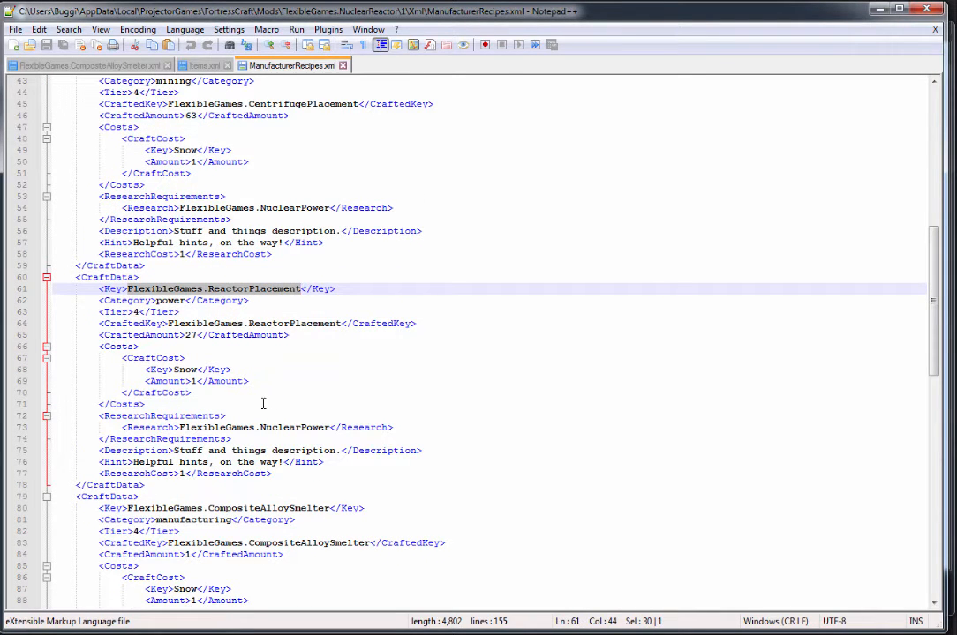
{"action": "scroll", "coordinate": [263, 370], "scroll_direction": "down", "scroll_amount": 2}
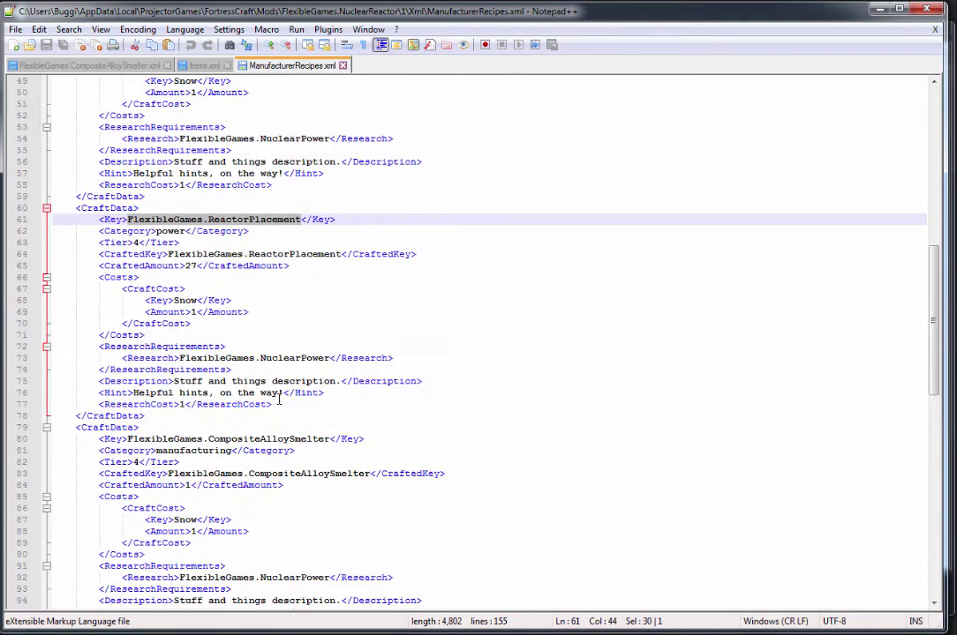
{"action": "left_click", "coordinate": [254, 221]}
{"action": "scroll", "coordinate": [302, 402], "scroll_direction": "up", "scroll_amount": 1}
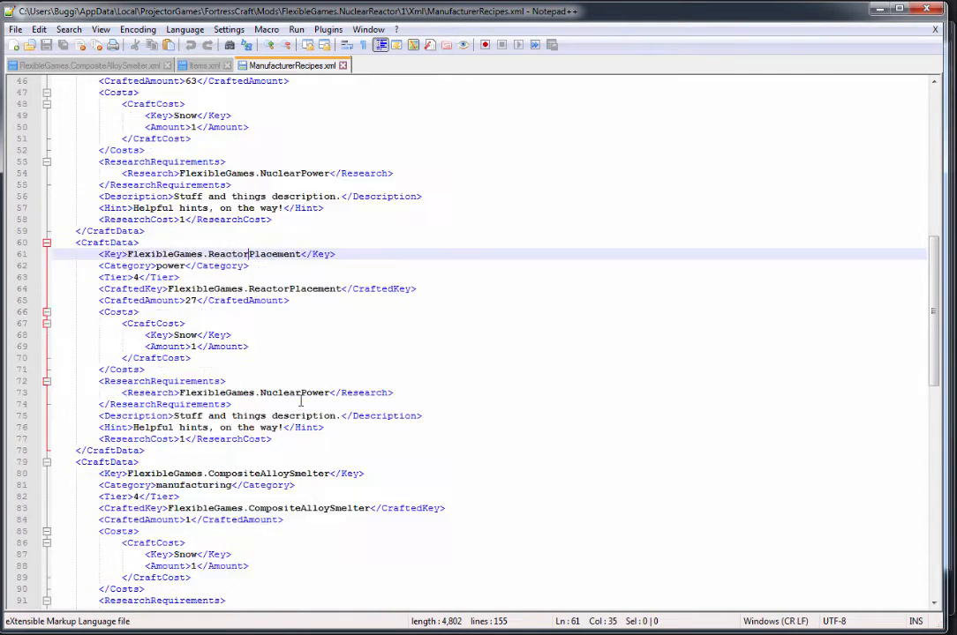
{"action": "scroll", "coordinate": [302, 401], "scroll_direction": "up", "scroll_amount": 3}
{"action": "left_click", "coordinate": [141, 187]}
{"action": "scroll", "coordinate": [285, 264], "scroll_direction": "up", "scroll_amount": 5}
{"action": "scroll", "coordinate": [285, 264], "scroll_direction": "up", "scroll_amount": 3}
{"action": "scroll", "coordinate": [247, 168], "scroll_direction": "up", "scroll_amount": 3}
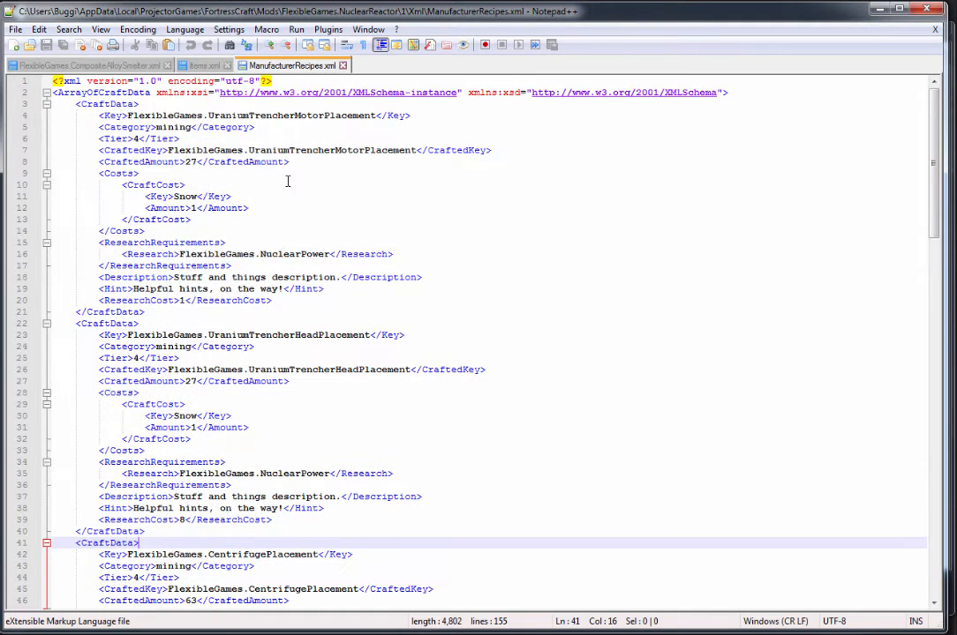
{"action": "left_click", "coordinate": [286, 115]}
{"action": "scroll", "coordinate": [279, 464], "scroll_direction": "down", "scroll_amount": 6}
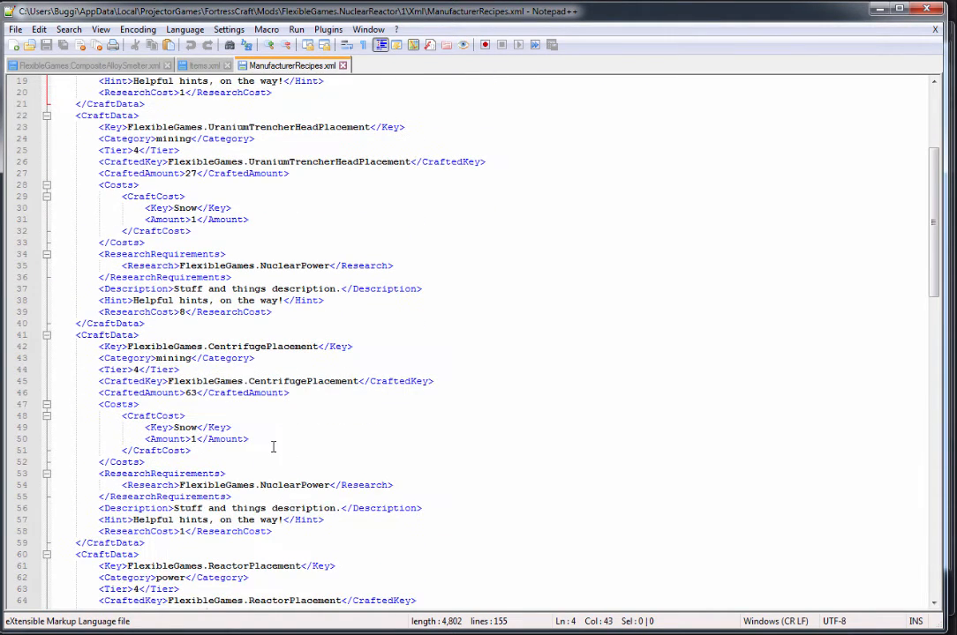
{"action": "scroll", "coordinate": [313, 431], "scroll_direction": "down", "scroll_amount": 3}
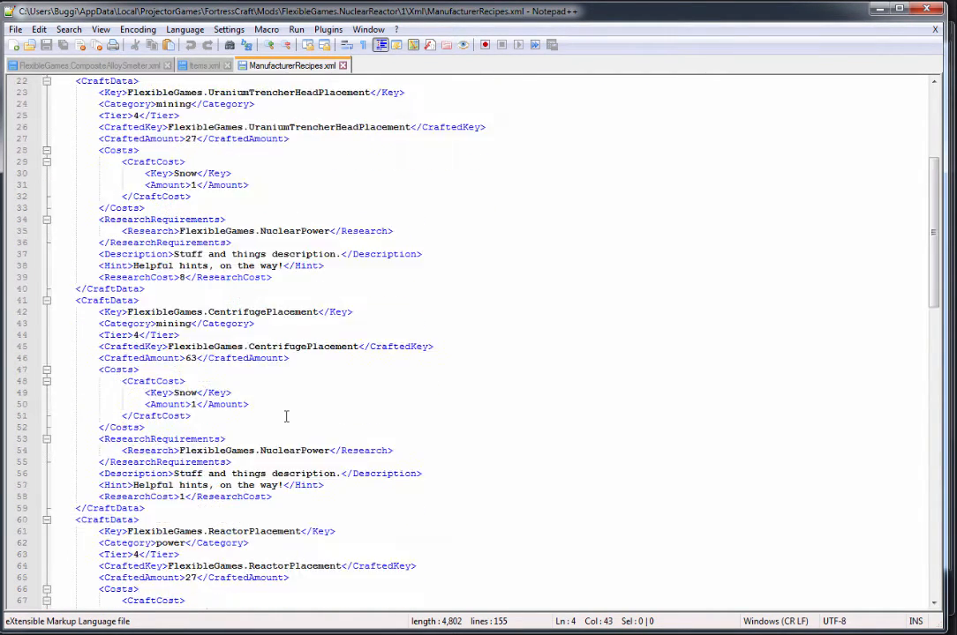
{"action": "scroll", "coordinate": [300, 415], "scroll_direction": "down", "scroll_amount": 2}
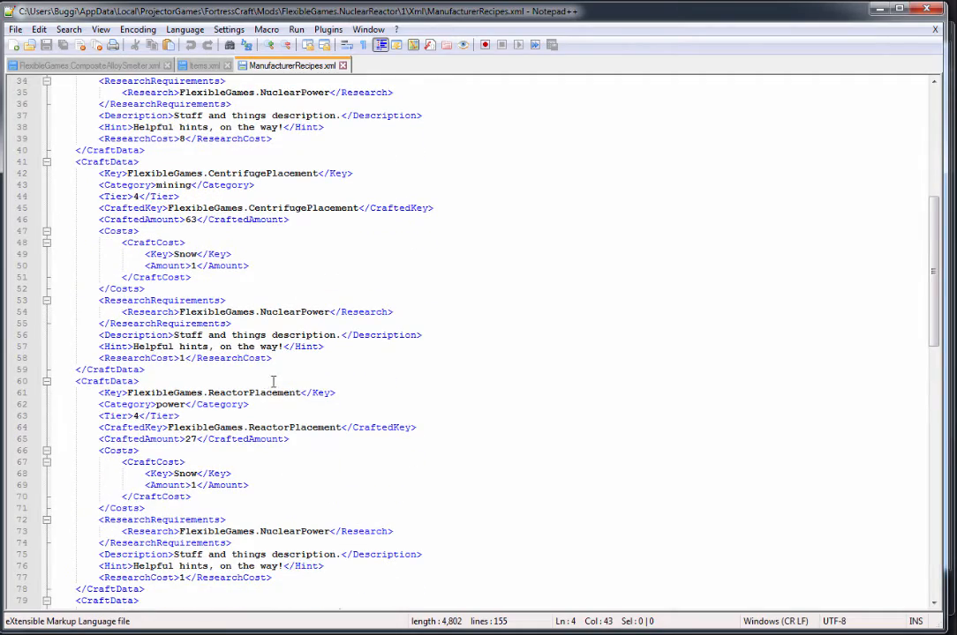
{"action": "scroll", "coordinate": [289, 393], "scroll_direction": "down", "scroll_amount": 6}
{"action": "scroll", "coordinate": [272, 377], "scroll_direction": "down", "scroll_amount": 7}
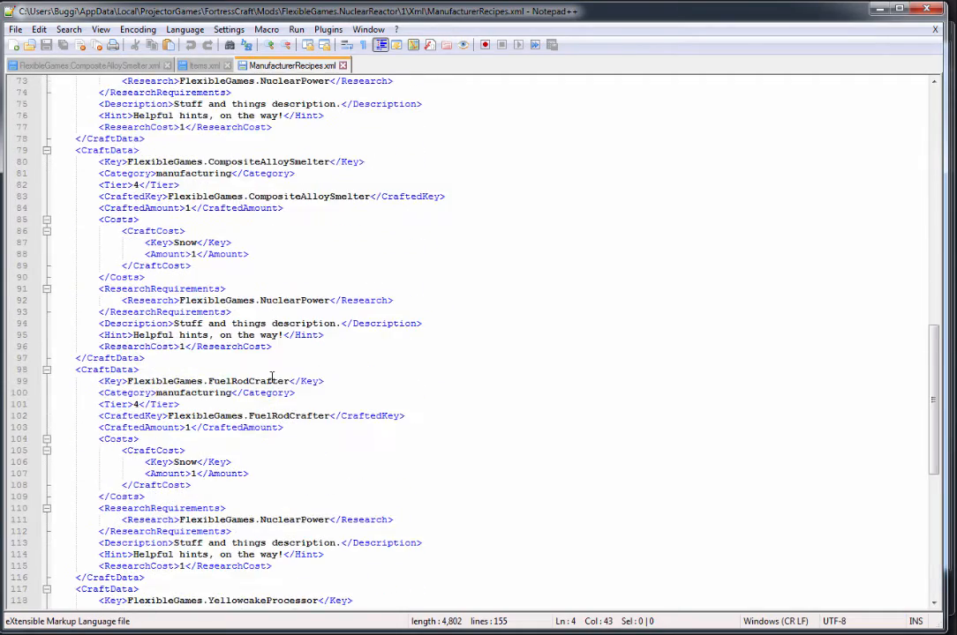
{"action": "scroll", "coordinate": [273, 378], "scroll_direction": "down", "scroll_amount": 4}
{"action": "scroll", "coordinate": [256, 264], "scroll_direction": "down", "scroll_amount": 4}
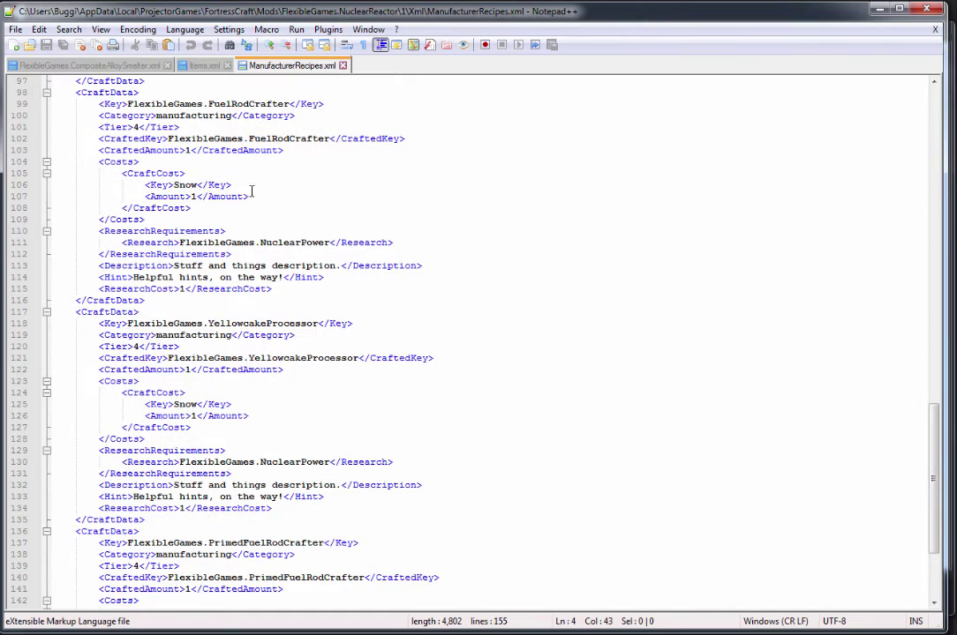
Review the FuelRodCrafter, CompositeAlloySmelter, YellowcakeProcessor and PrimedFuelRodCrafter recipe keys, then bring up the GenericAutoCrafter folder.
{"action": "left_click", "coordinate": [240, 104]}
{"action": "left_click", "coordinate": [265, 324]}
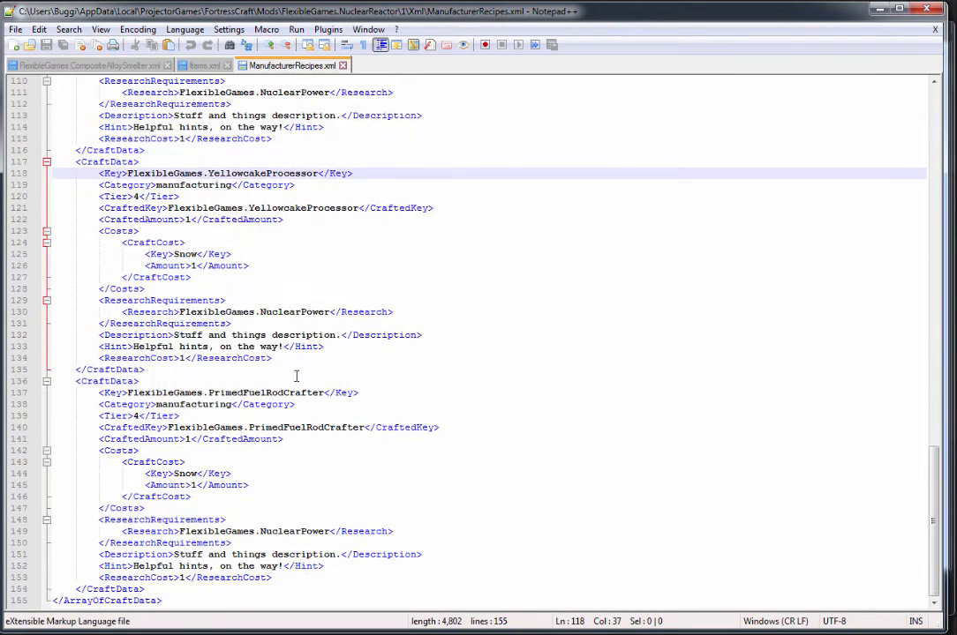
{"action": "scroll", "coordinate": [264, 325], "scroll_direction": "down", "scroll_amount": 4}
{"action": "left_click", "coordinate": [264, 393]}
{"action": "scroll", "coordinate": [419, 364], "scroll_direction": "up", "scroll_amount": 2}
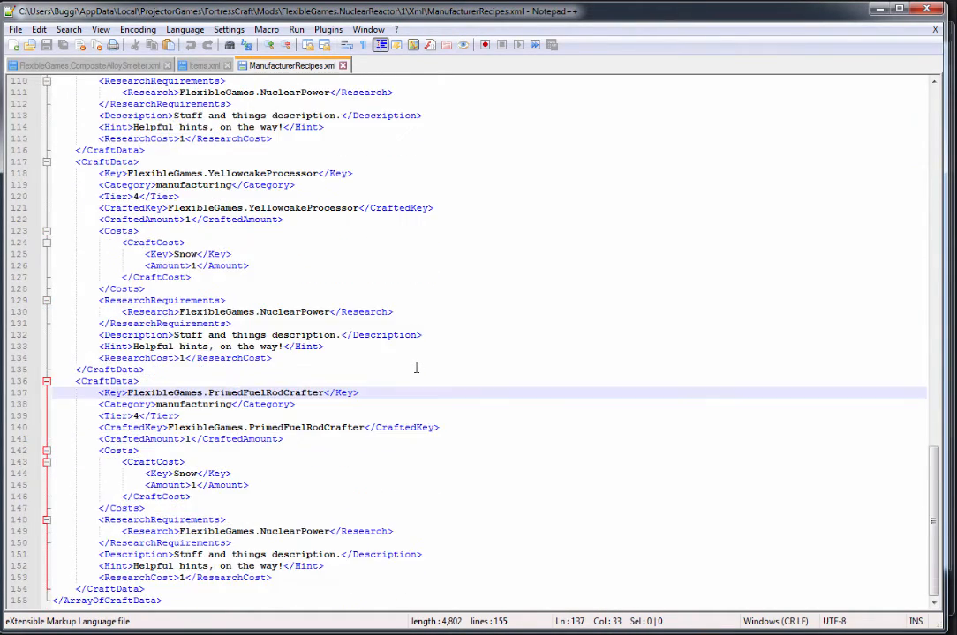
{"action": "scroll", "coordinate": [419, 364], "scroll_direction": "up", "scroll_amount": 2}
{"action": "scroll", "coordinate": [406, 361], "scroll_direction": "up", "scroll_amount": 2}
{"action": "scroll", "coordinate": [335, 300], "scroll_direction": "up", "scroll_amount": 2}
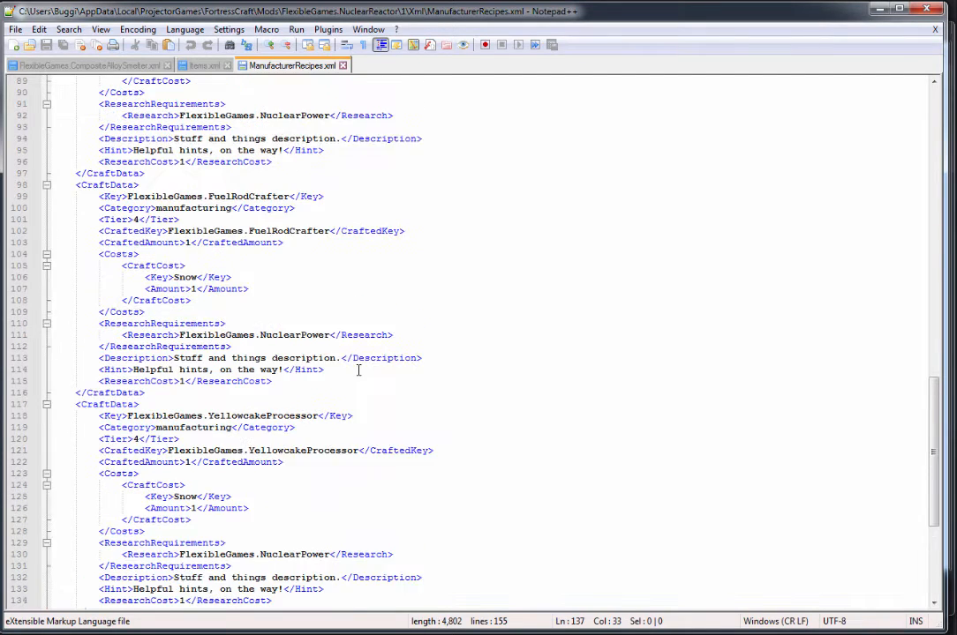
{"action": "scroll", "coordinate": [309, 305], "scroll_direction": "up", "scroll_amount": 1}
{"action": "left_click", "coordinate": [234, 232]}
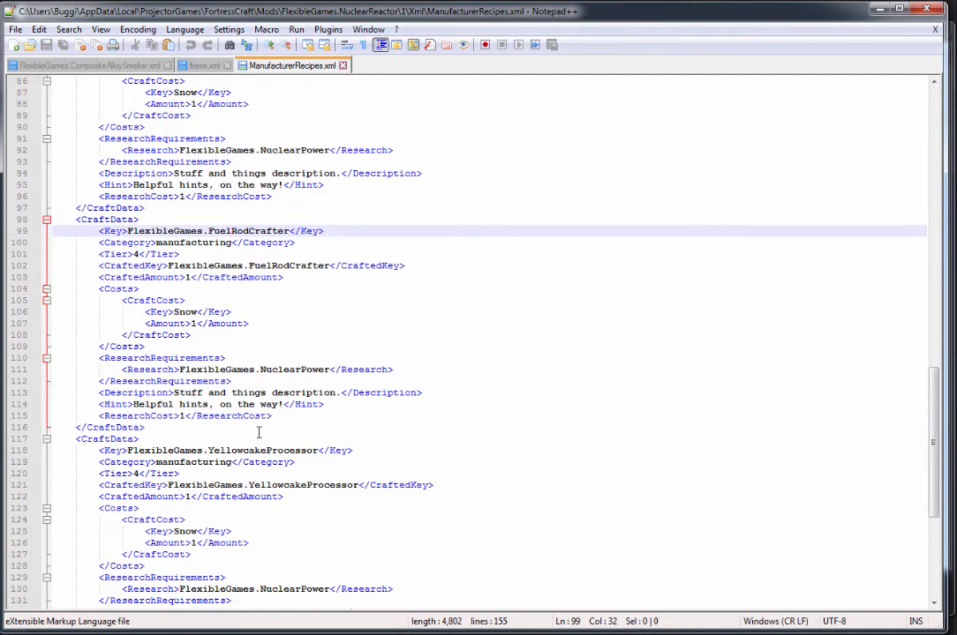
{"action": "scroll", "coordinate": [253, 449], "scroll_direction": "down", "scroll_amount": 3}
{"action": "scroll", "coordinate": [252, 353], "scroll_direction": "up", "scroll_amount": 6}
{"action": "scroll", "coordinate": [251, 265], "scroll_direction": "up", "scroll_amount": 3}
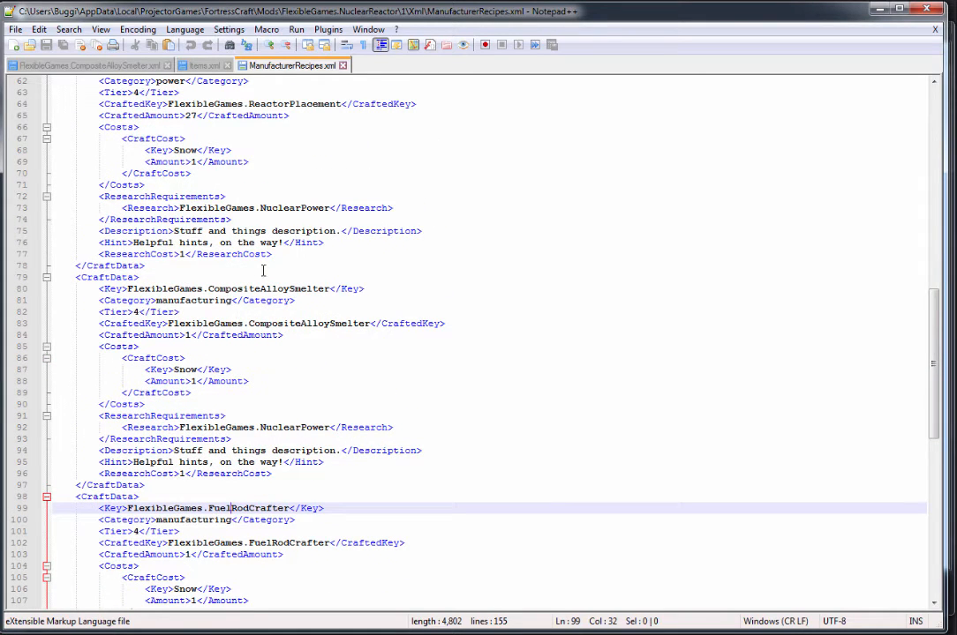
{"action": "left_click", "coordinate": [215, 288]}
{"action": "scroll", "coordinate": [380, 362], "scroll_direction": "down", "scroll_amount": 4}
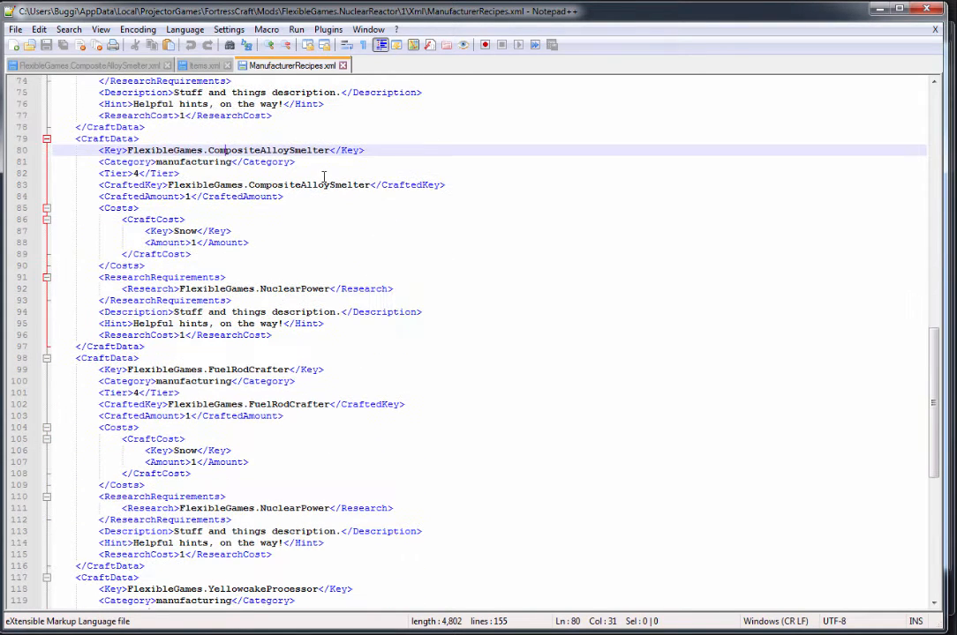
{"action": "scroll", "coordinate": [391, 403], "scroll_direction": "down", "scroll_amount": 7}
{"action": "left_click", "coordinate": [262, 345]}
{"action": "scroll", "coordinate": [353, 352], "scroll_direction": "down", "scroll_amount": 5}
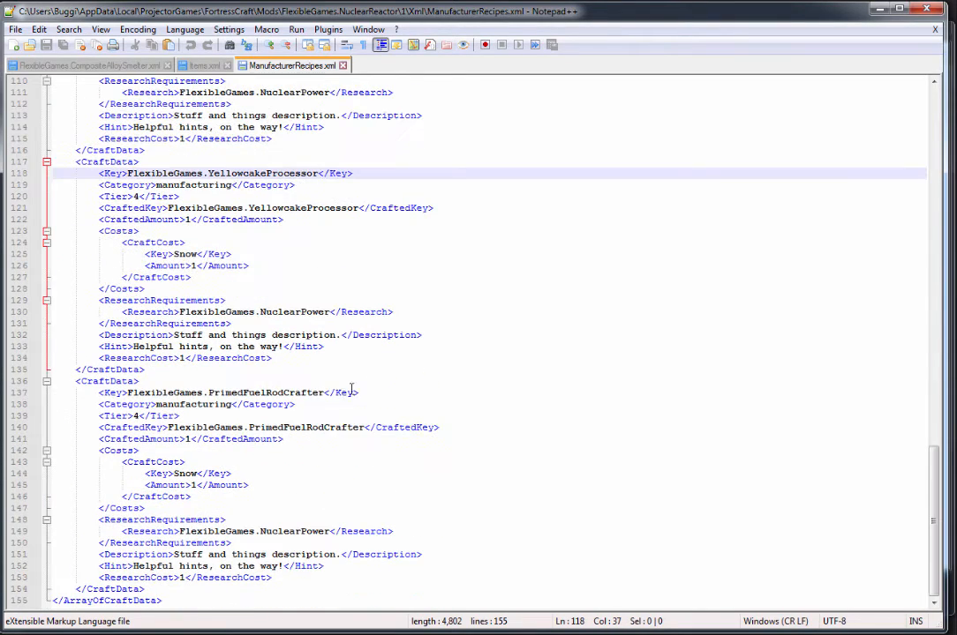
{"action": "left_click", "coordinate": [340, 346]}
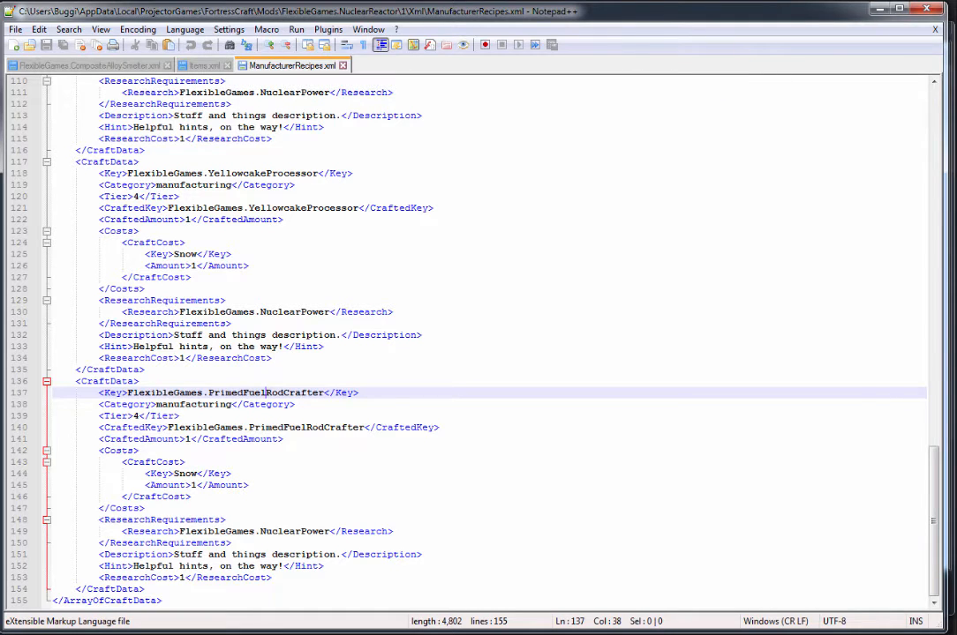
{"action": "key", "text": "alt+Tab"}
{"action": "double_click", "coordinate": [417, 134]}
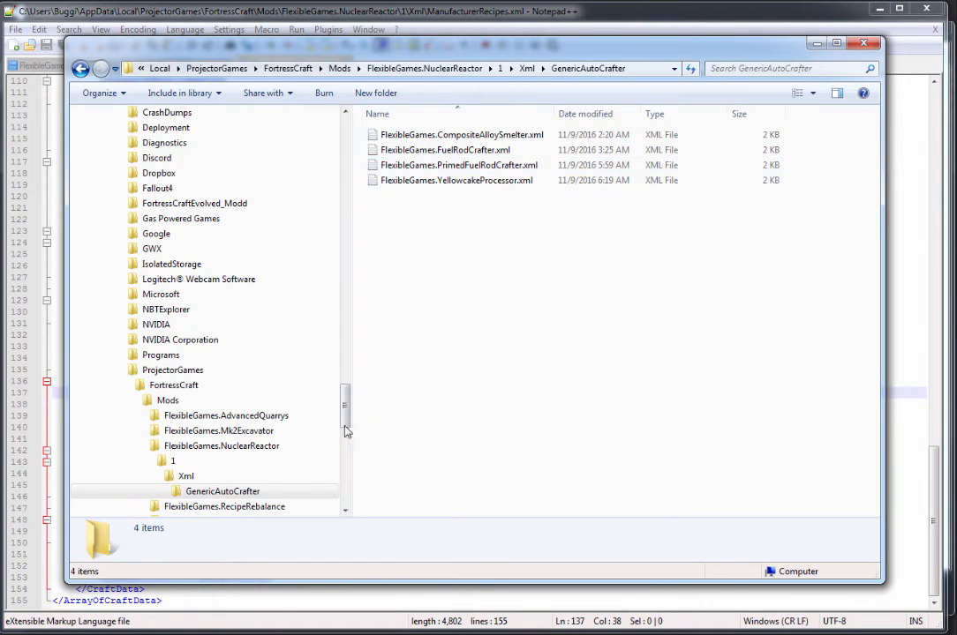
Back in the Xml folder, open RecipeSets.xml in Notepad++.
{"action": "mouse_move", "coordinate": [221, 441]}
{"action": "left_click", "coordinate": [185, 476]}
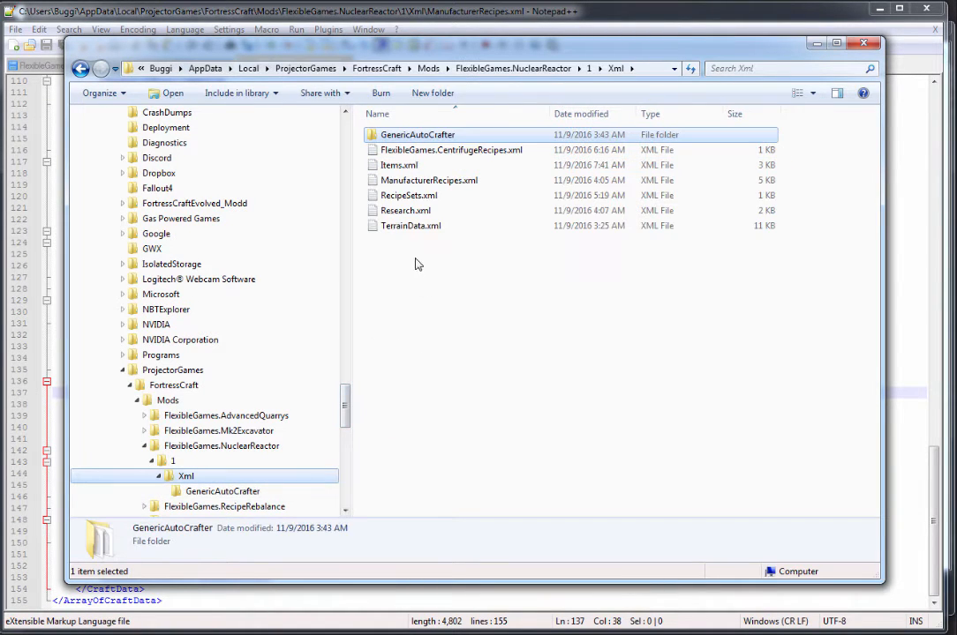
{"action": "left_click", "coordinate": [399, 165]}
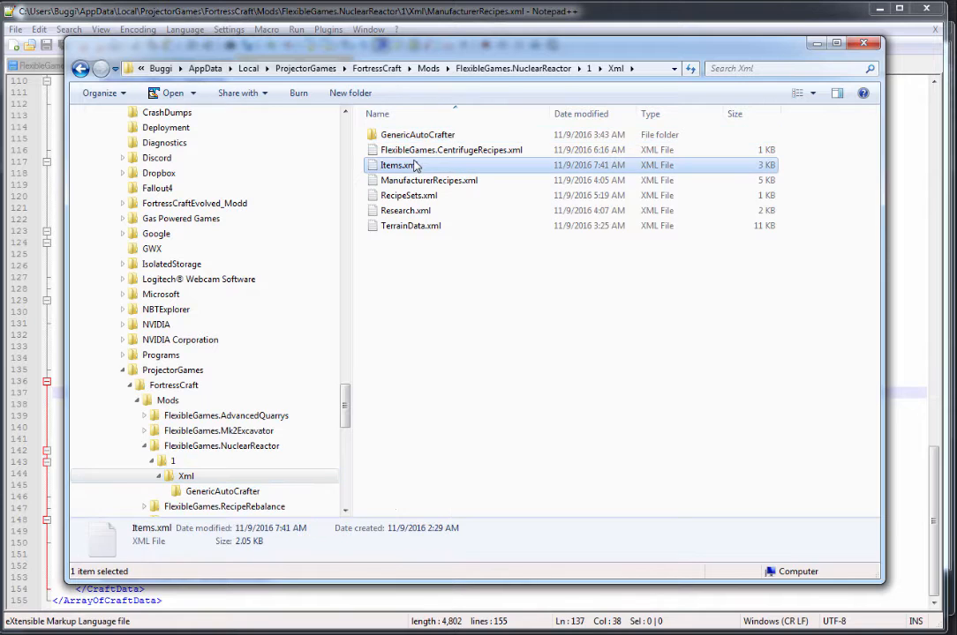
{"action": "left_click", "coordinate": [429, 180]}
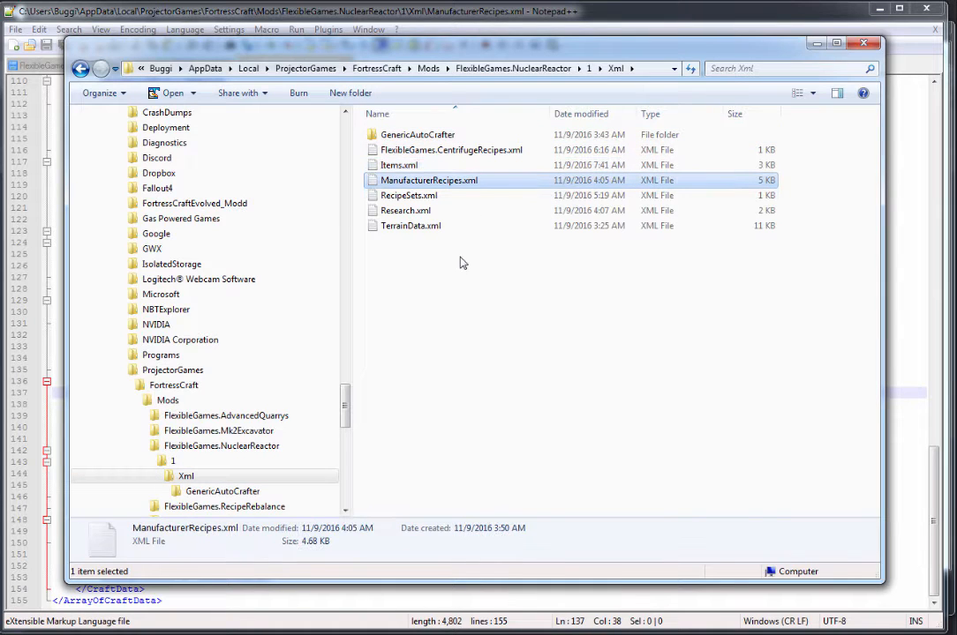
{"action": "left_click", "coordinate": [408, 195]}
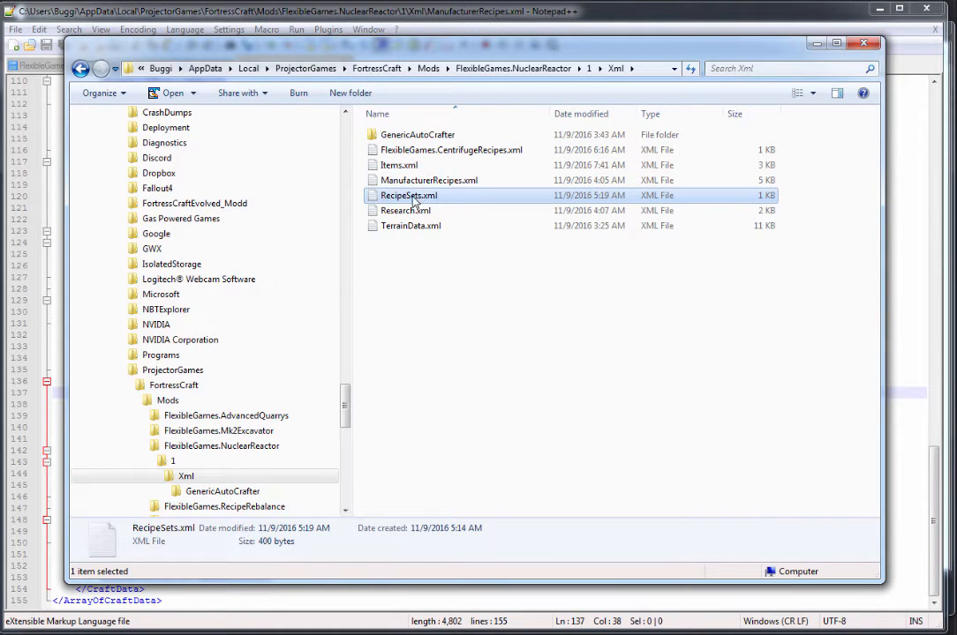
{"action": "right_click", "coordinate": [408, 195]}
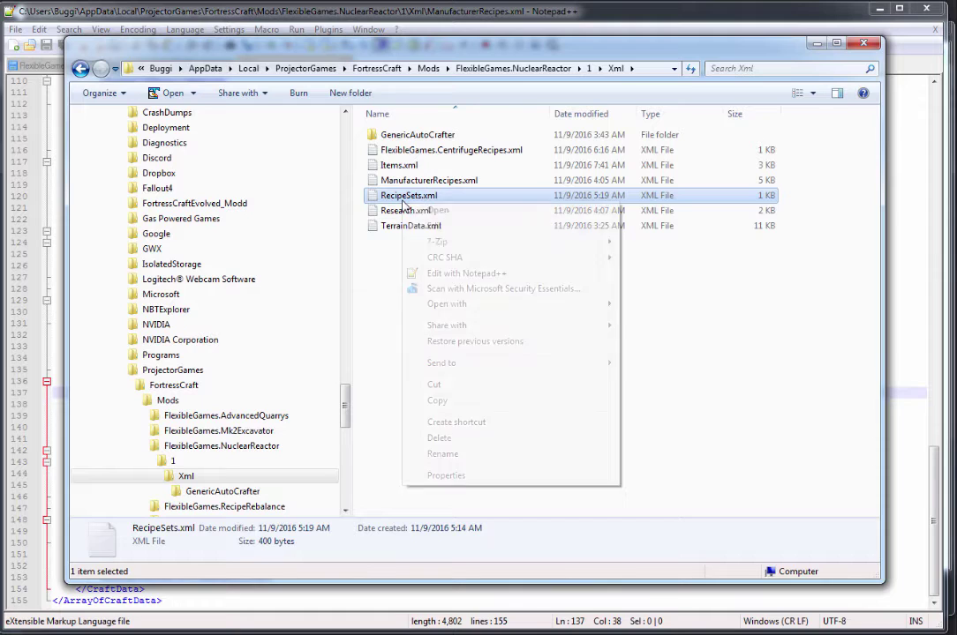
{"action": "left_click", "coordinate": [452, 274]}
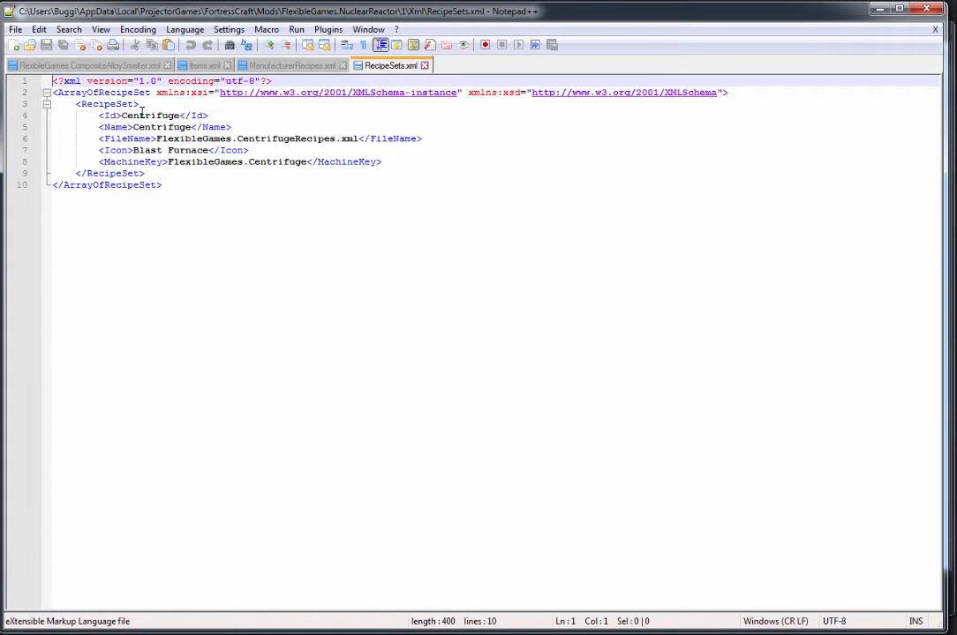
Review the Centrifuge recipe set's id, name, CentrifugeRecipes.xml file entry and FlexibleGames.Centrifuge machine key, then return to Explorer.
{"action": "left_click_drag", "start_coordinate": [121, 116], "coordinate": [179, 116]}
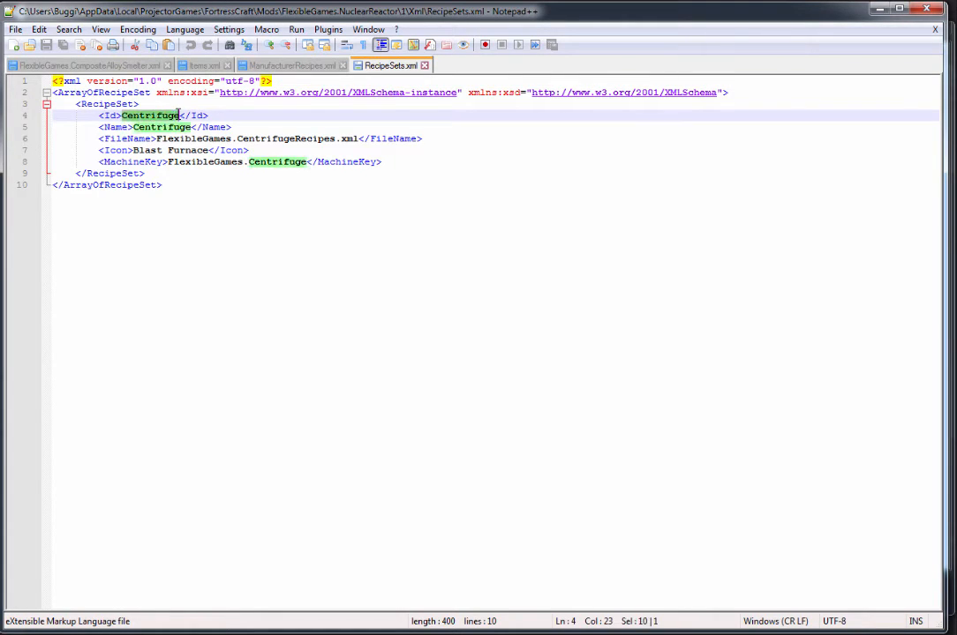
{"action": "left_click", "coordinate": [179, 116]}
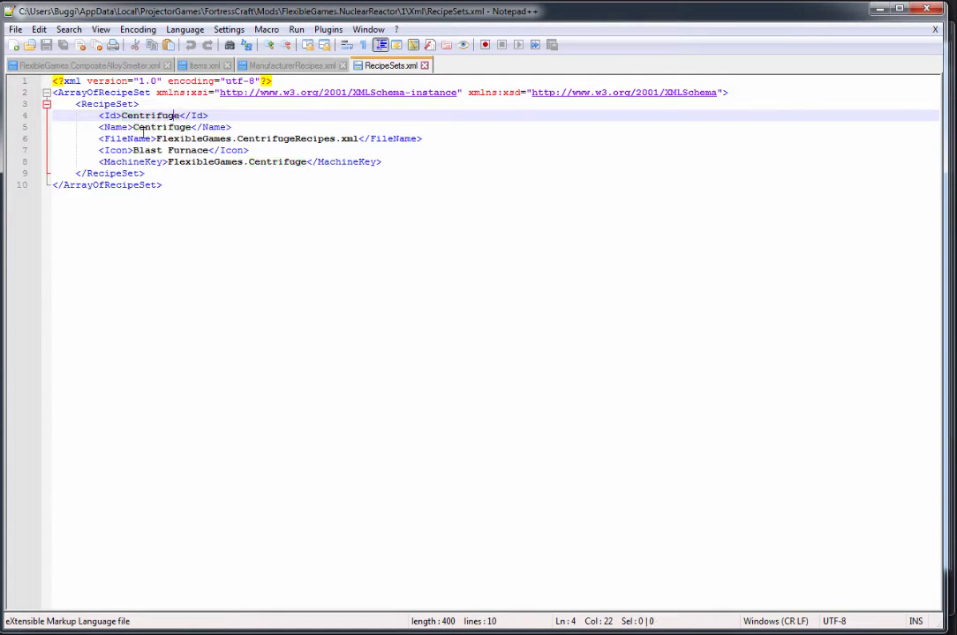
{"action": "left_click", "coordinate": [162, 126]}
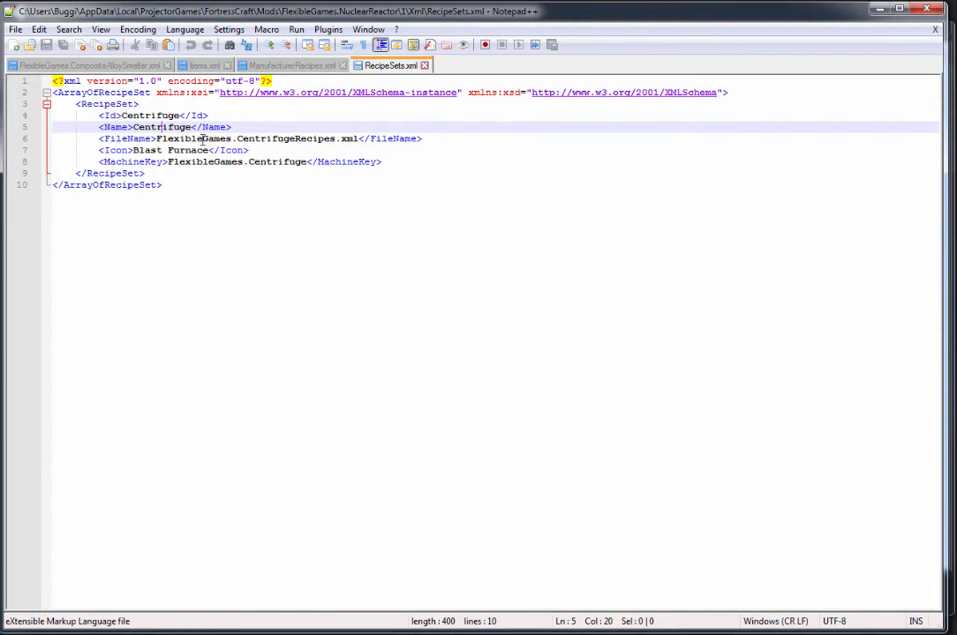
{"action": "left_click", "coordinate": [192, 140]}
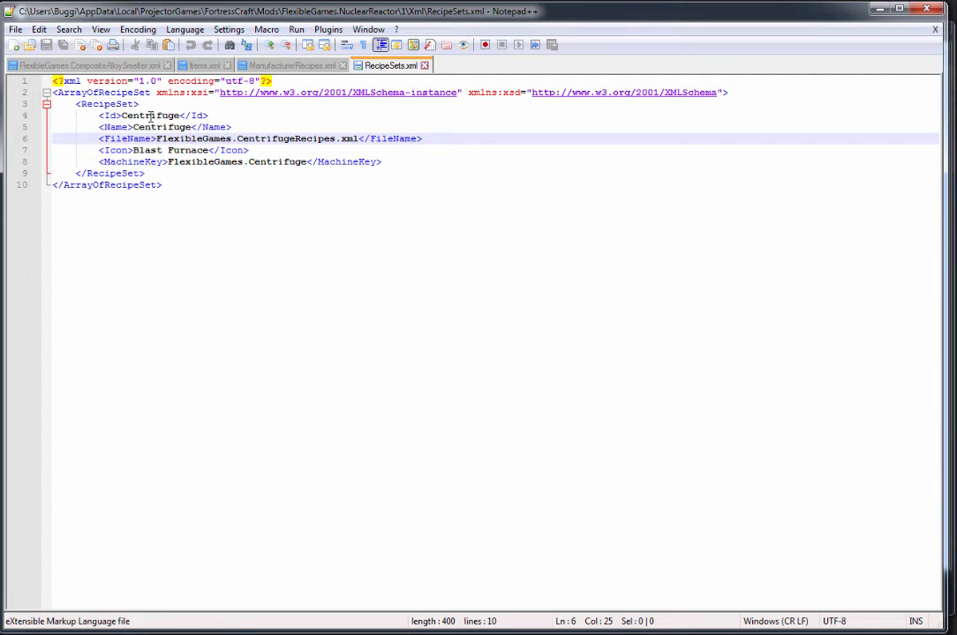
{"action": "double_click", "coordinate": [150, 116]}
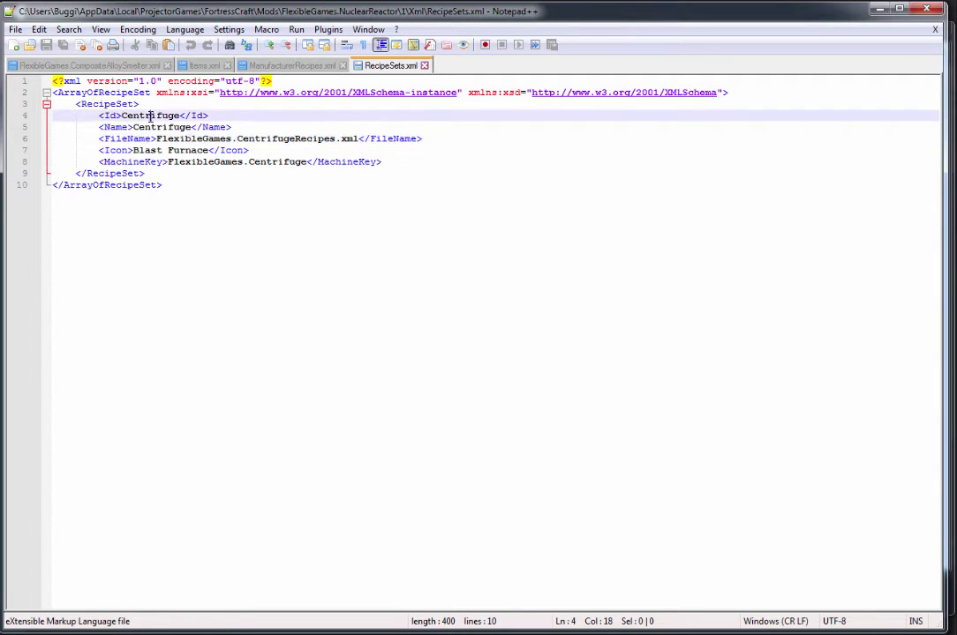
{"action": "left_click", "coordinate": [179, 162]}
{"action": "left_click_drag", "start_coordinate": [168, 162], "coordinate": [307, 164]}
{"action": "left_click", "coordinate": [294, 208]}
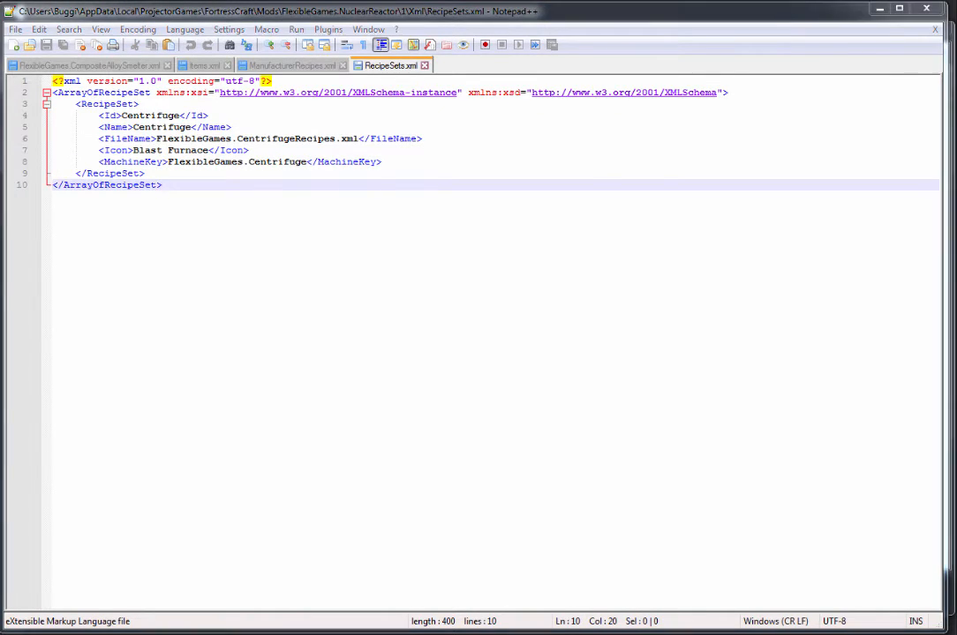
{"action": "key", "text": "alt+Tab"}
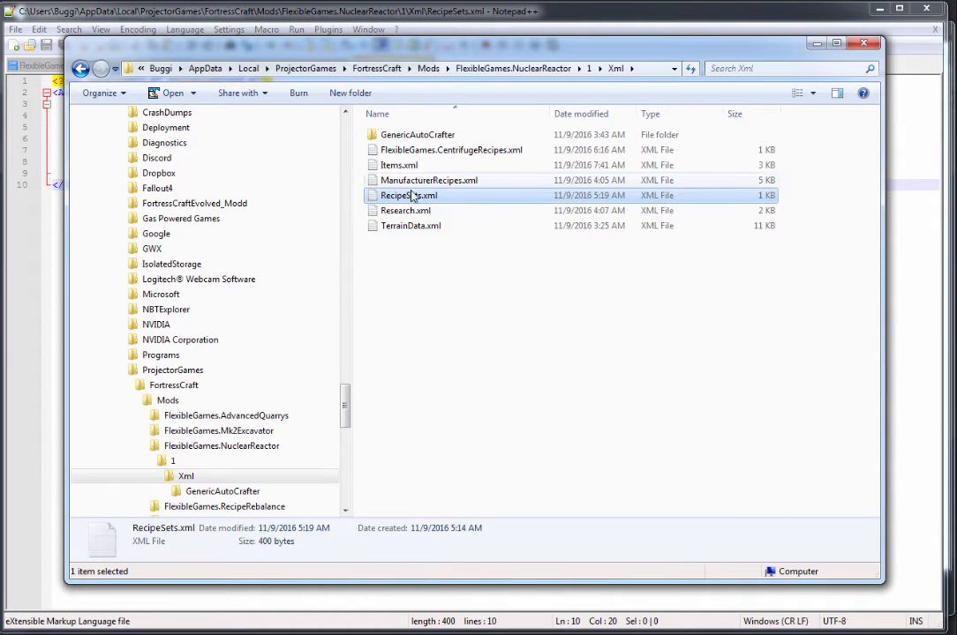
Open FlexibleGames.CentrifugeRecipes.xml in Notepad++.
{"action": "left_click", "coordinate": [414, 150]}
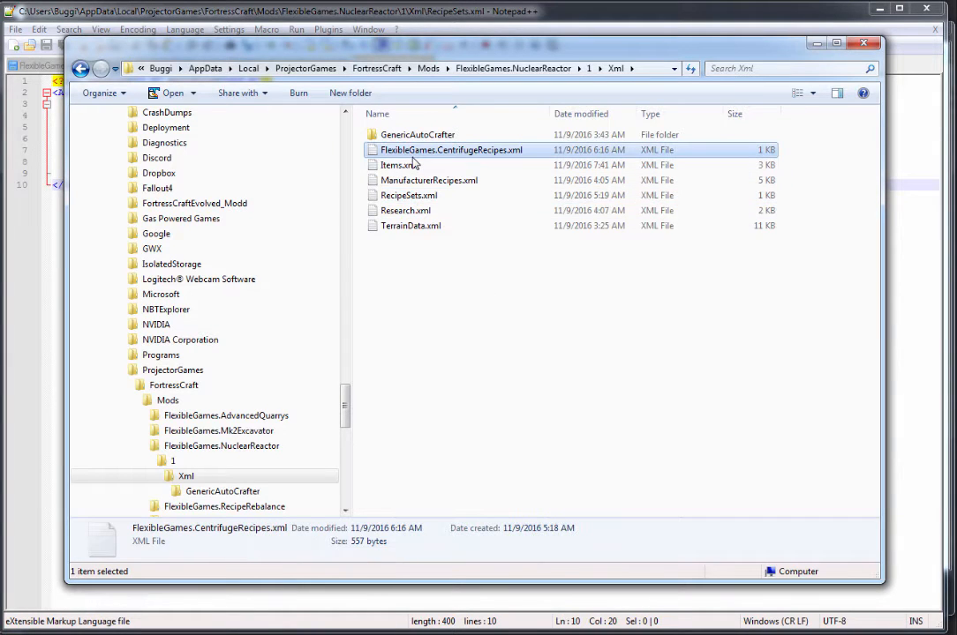
{"action": "right_click", "coordinate": [413, 152]}
{"action": "left_click", "coordinate": [459, 197]}
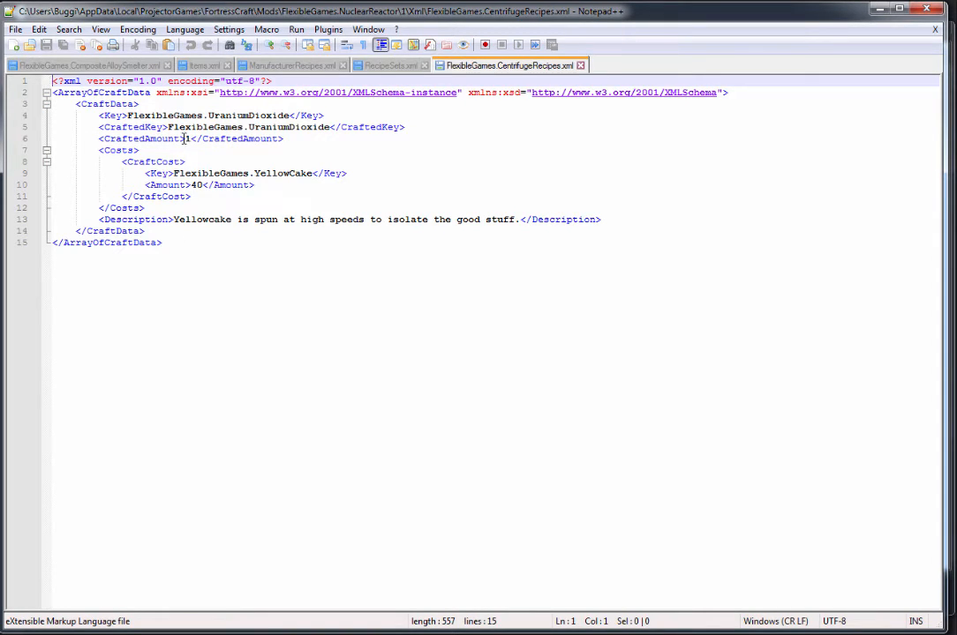
Review the recipe crafting 1 UraniumDioxide from a cost of 40 YellowCake.
{"action": "double_click", "coordinate": [282, 127]}
{"action": "left_click", "coordinate": [188, 137]}
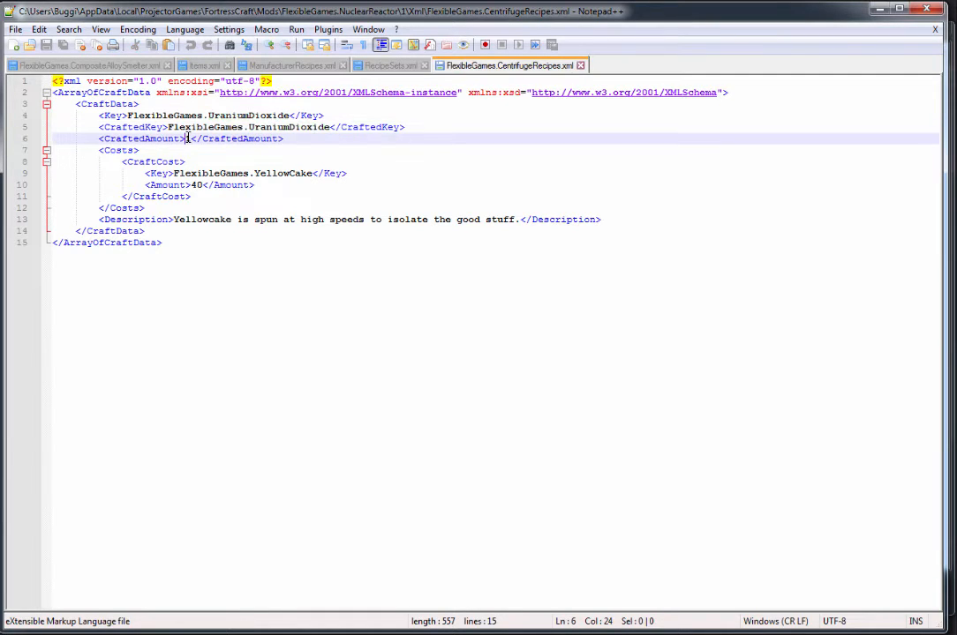
{"action": "left_click", "coordinate": [198, 127]}
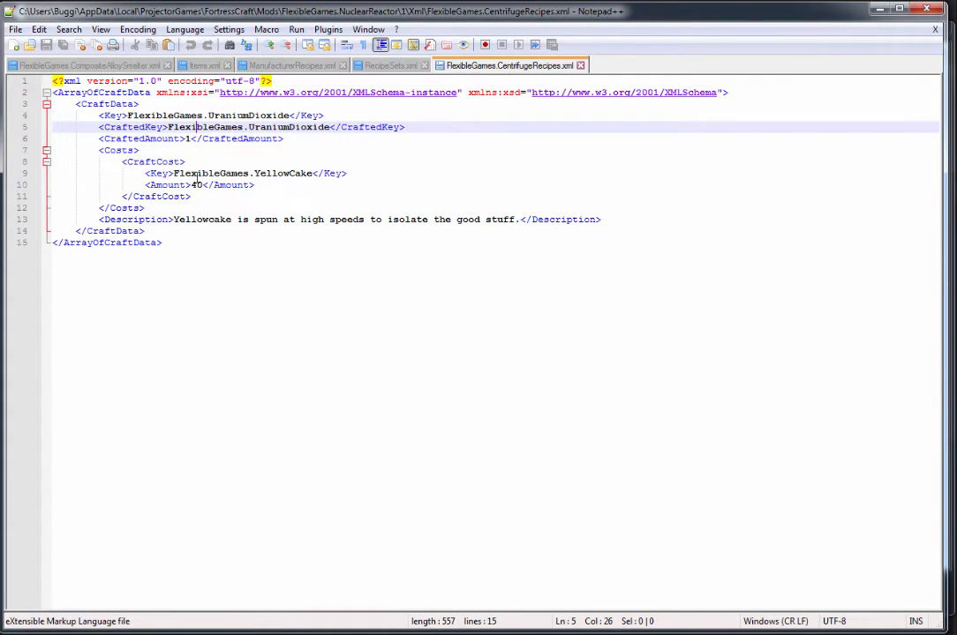
{"action": "left_click", "coordinate": [198, 173]}
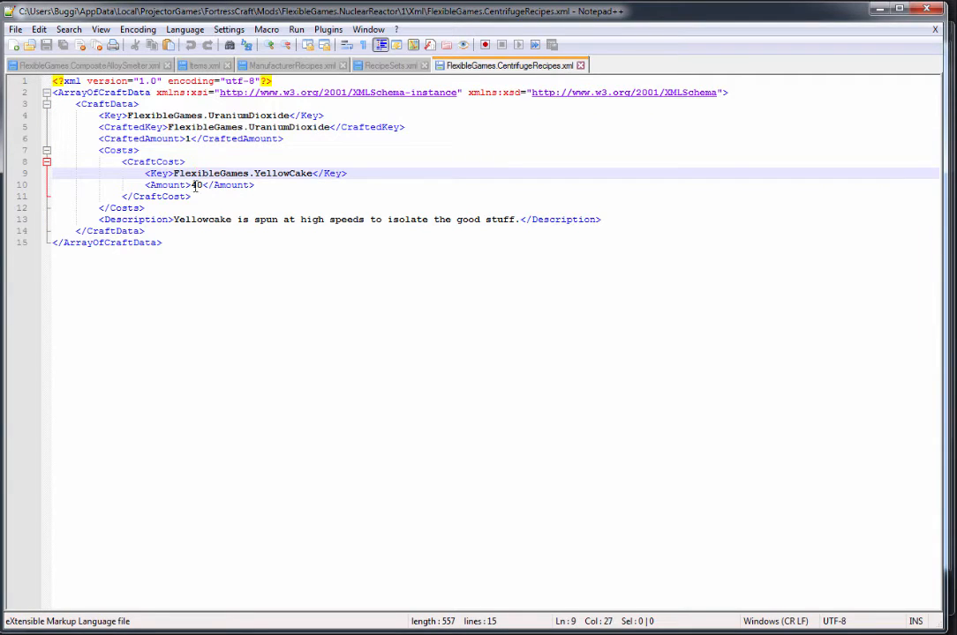
{"action": "left_click", "coordinate": [201, 185]}
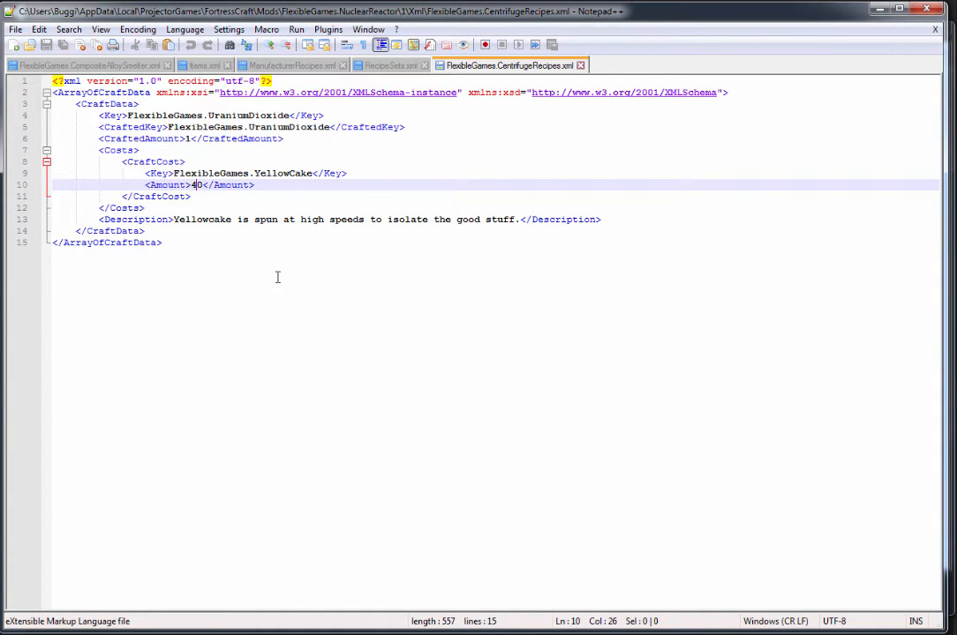
In Explorer's folder 1, select NuclearReactorModConfig.xml and dismiss its file options without choosing.
{"action": "key", "text": "alt+Tab"}
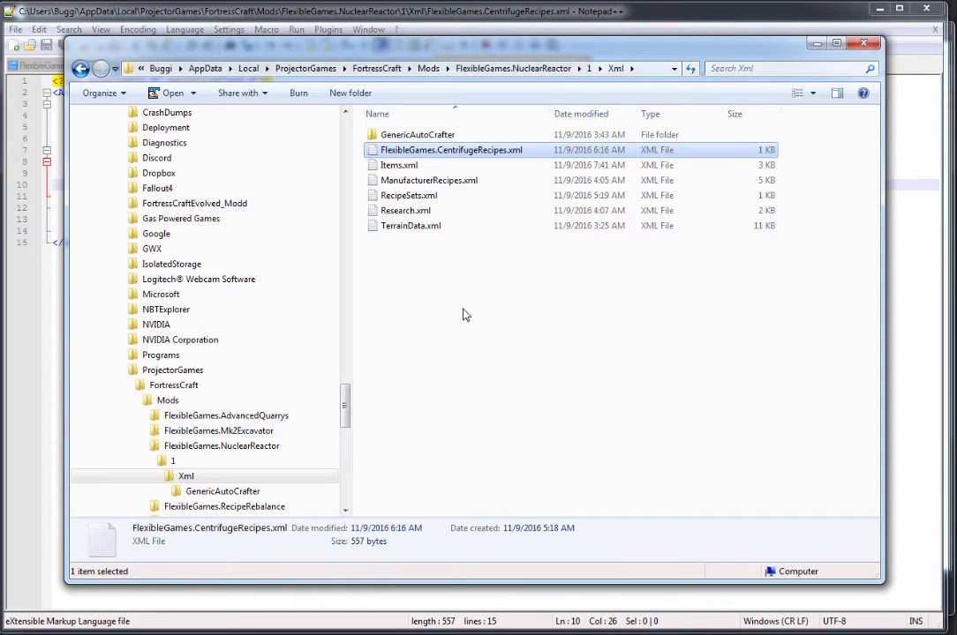
{"action": "scroll", "coordinate": [292, 353], "scroll_direction": "down", "scroll_amount": 2}
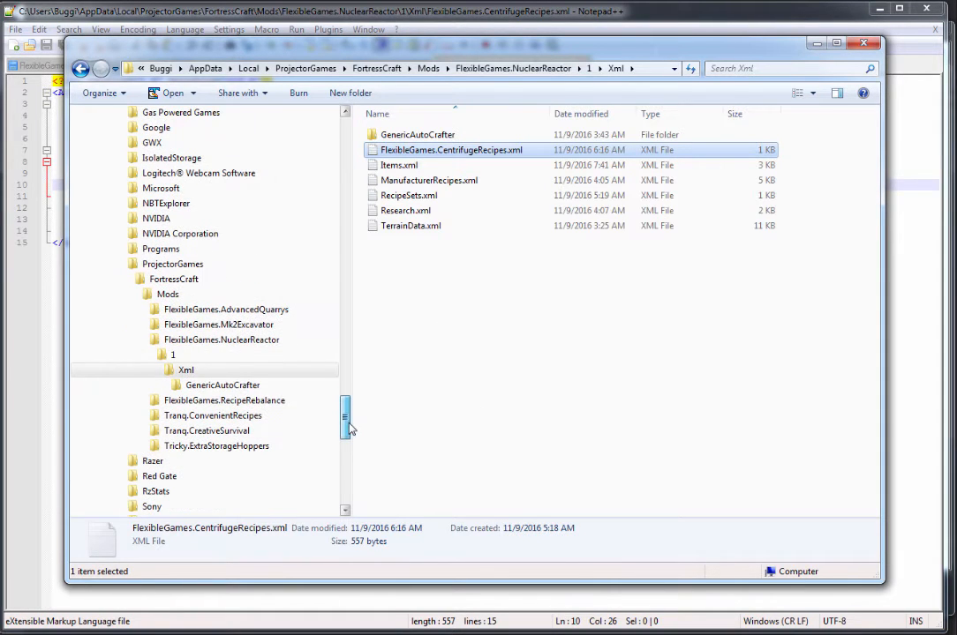
{"action": "left_click", "coordinate": [245, 355]}
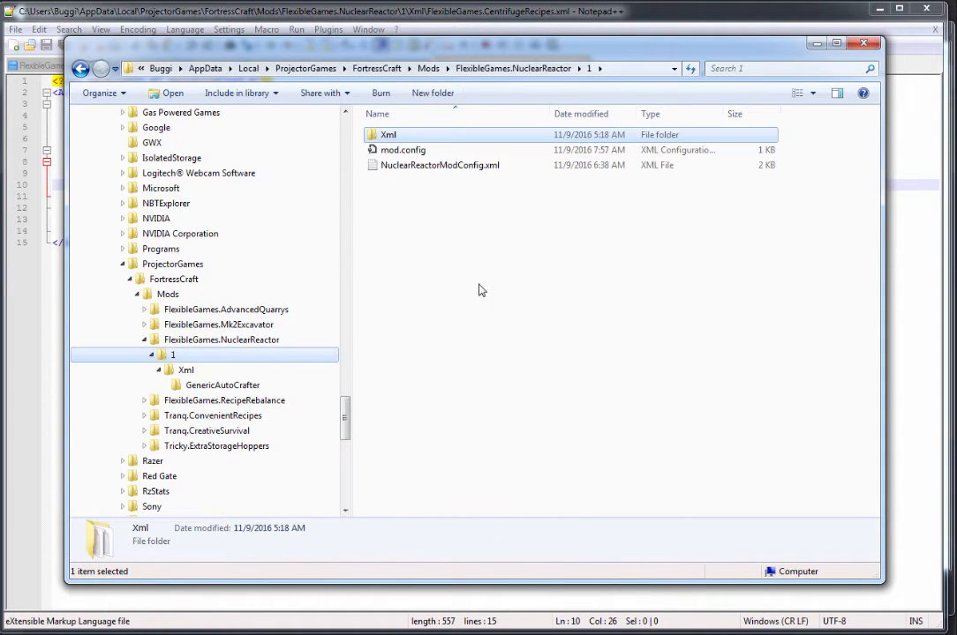
{"action": "left_click", "coordinate": [416, 167]}
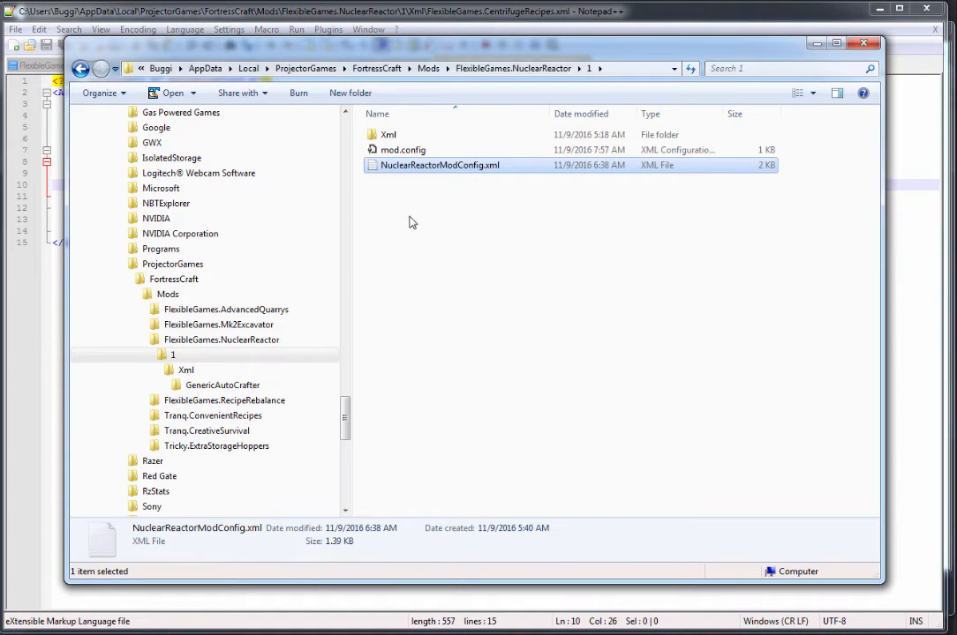
{"action": "right_click", "coordinate": [401, 172]}
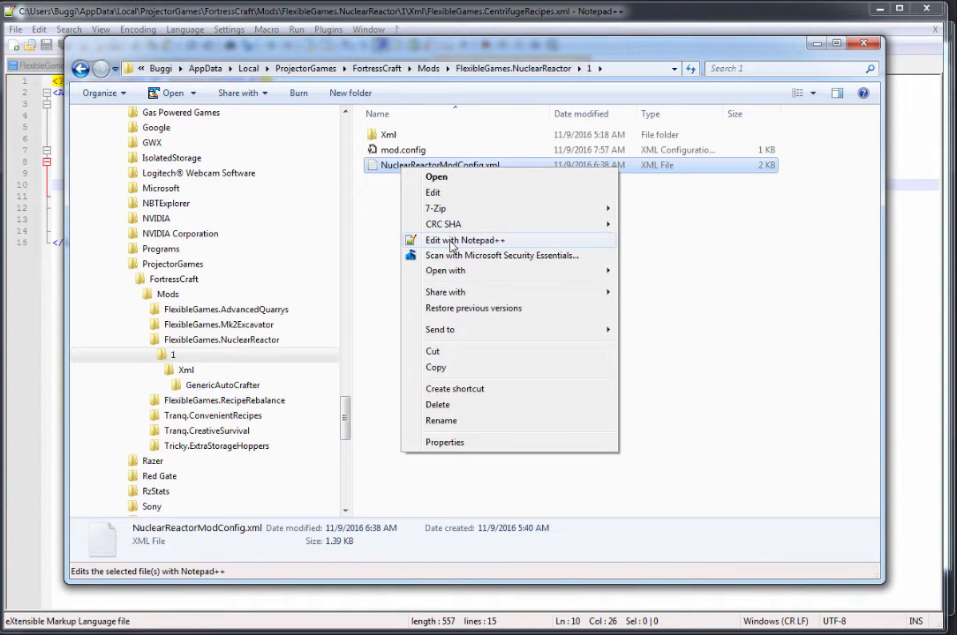
{"action": "left_click", "coordinate": [468, 196]}
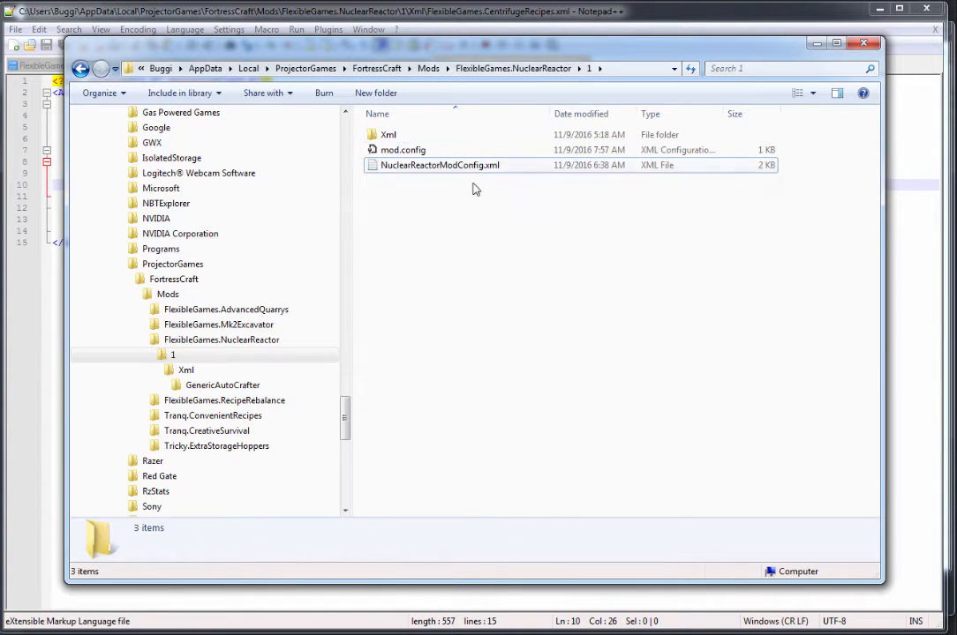
{"action": "left_click", "coordinate": [404, 169]}
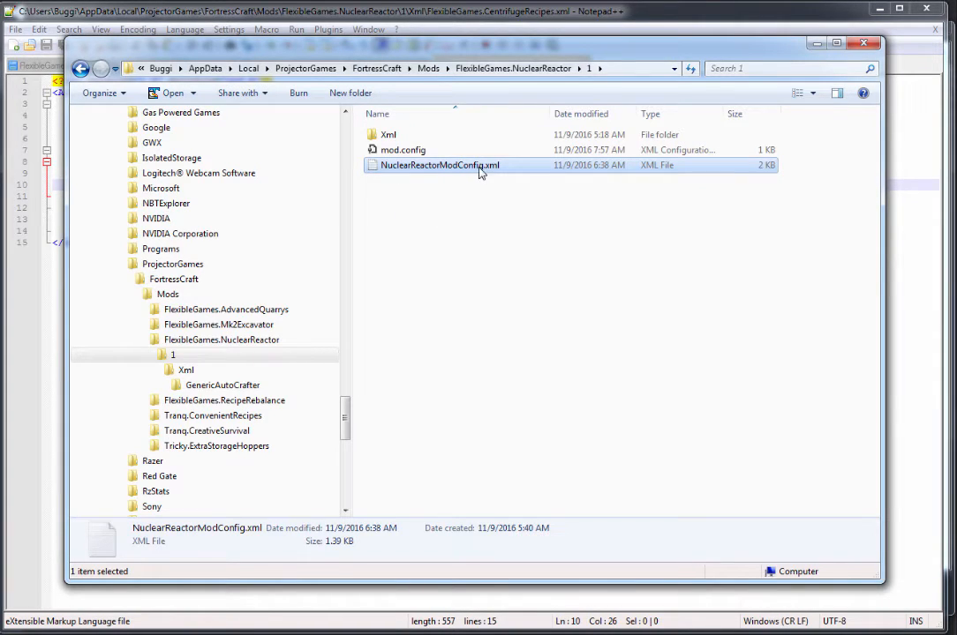
Browse the Mk2Excavator and AdvancedQuarrys mod folders, then return to the NuclearReactor folder 1.
{"action": "left_click", "coordinate": [219, 324]}
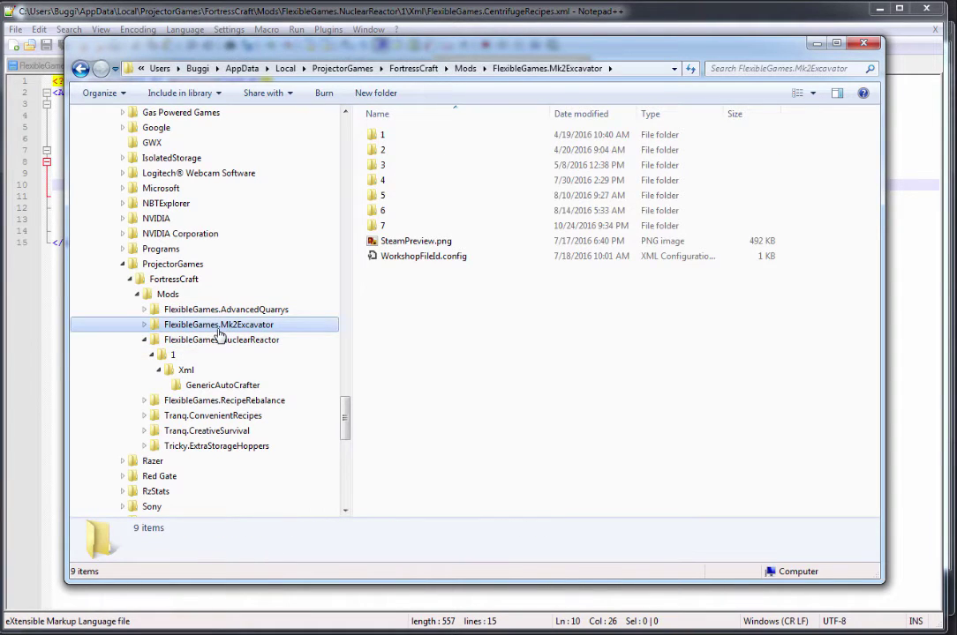
{"action": "double_click", "coordinate": [382, 225]}
{"action": "left_click", "coordinate": [428, 150]}
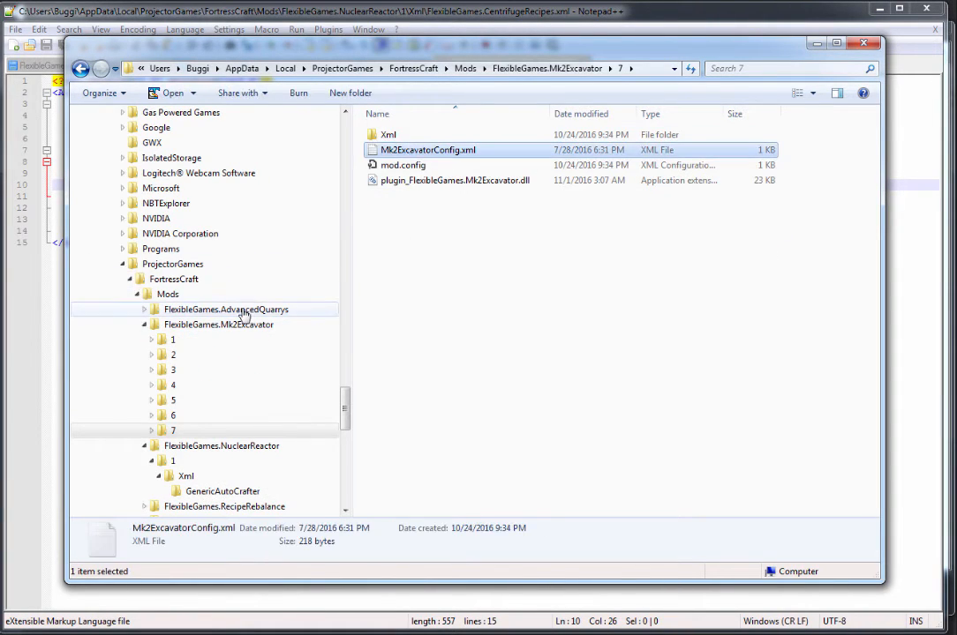
{"action": "left_click", "coordinate": [226, 309]}
{"action": "double_click", "coordinate": [393, 195]}
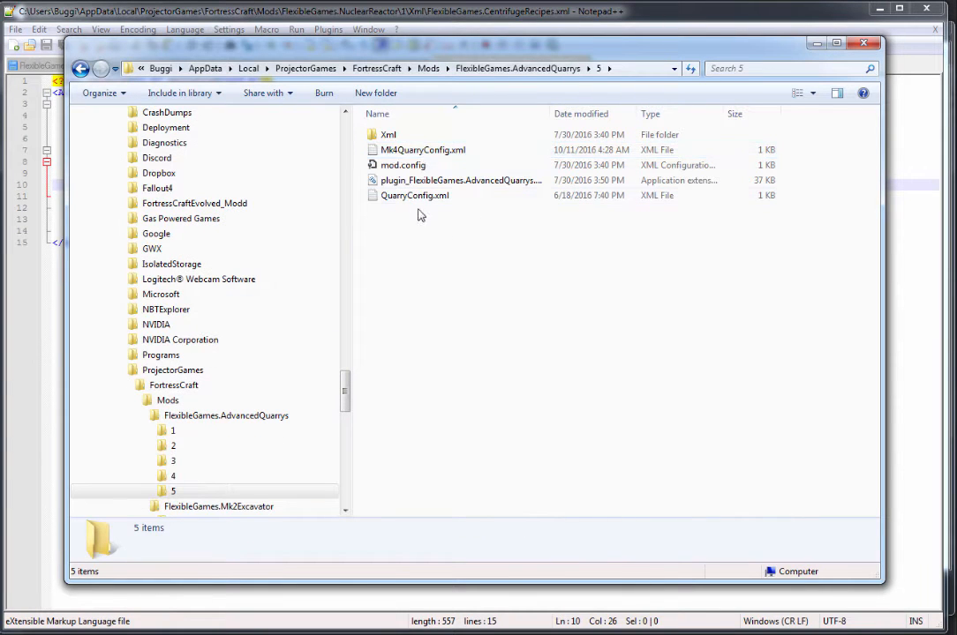
{"action": "left_click", "coordinate": [148, 399]}
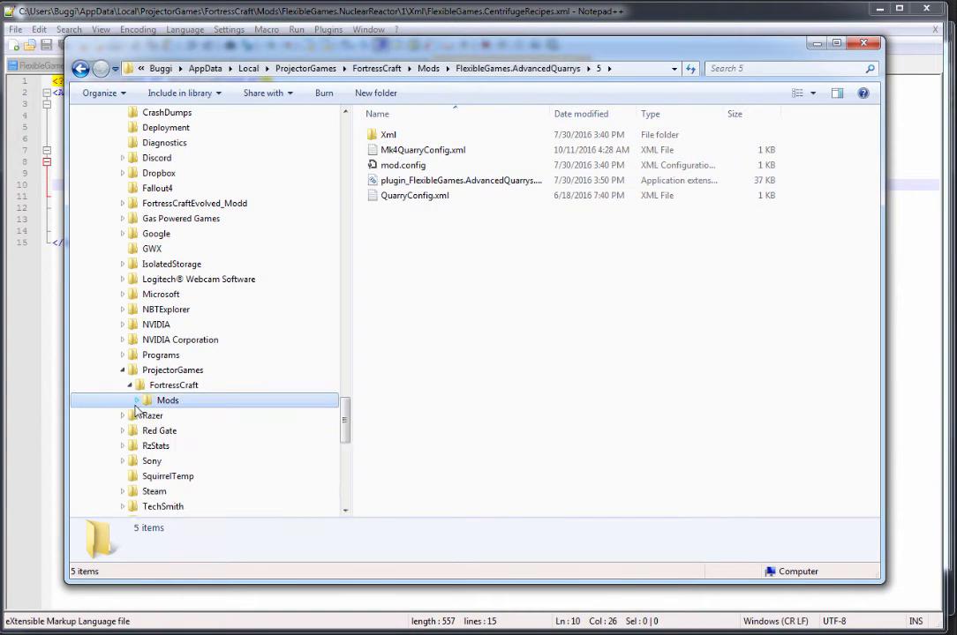
{"action": "left_click", "coordinate": [138, 401]}
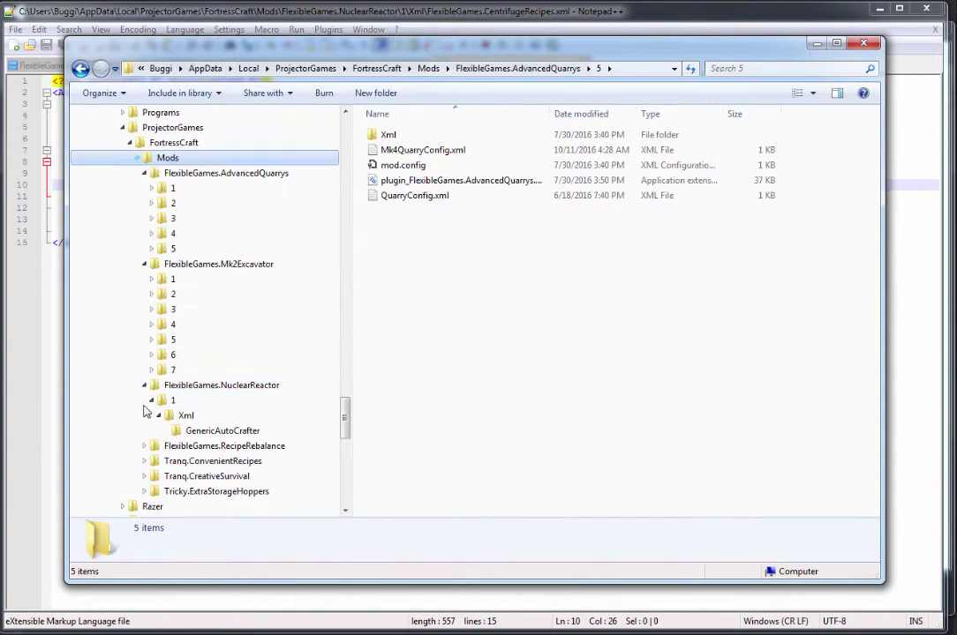
{"action": "left_click", "coordinate": [144, 188]}
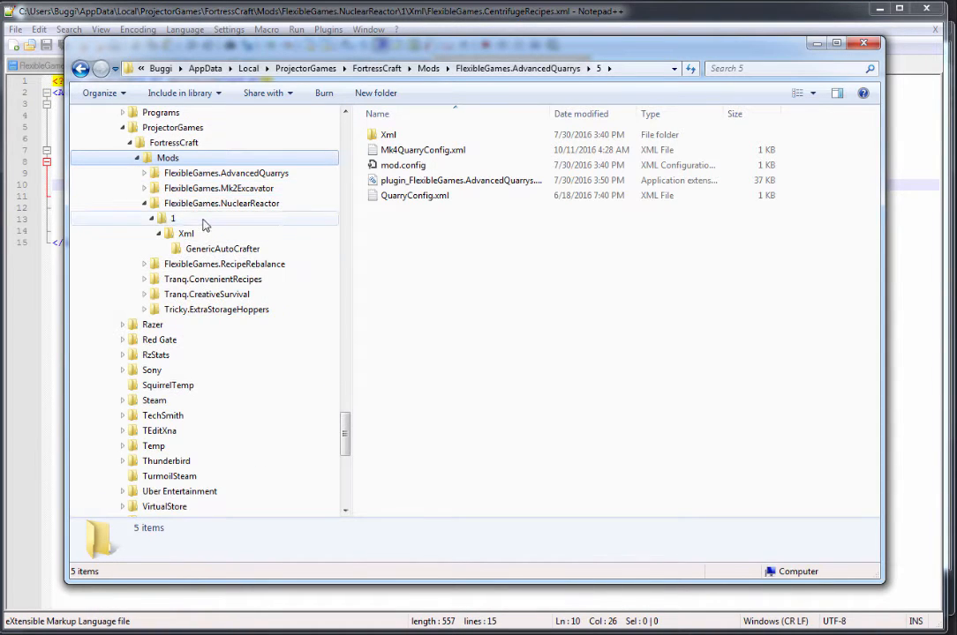
{"action": "left_click", "coordinate": [172, 218]}
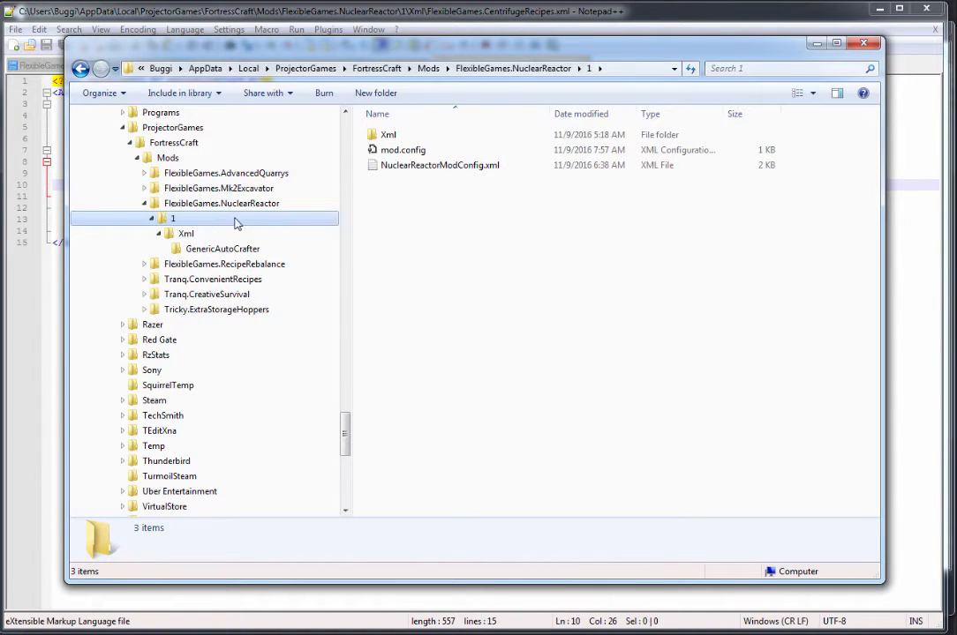
Open NuclearReactorModConfig.xml, review the TrencherHeadPPS and ReactorPowerStorage settings, and close it.
{"action": "left_click", "coordinate": [439, 166]}
{"action": "right_click", "coordinate": [439, 165]}
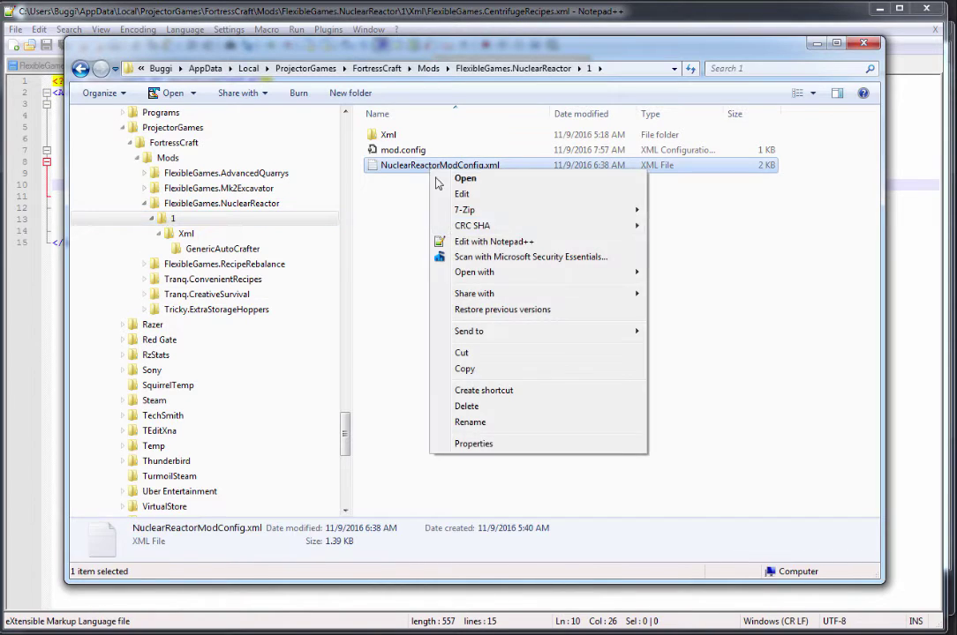
{"action": "left_click", "coordinate": [456, 245]}
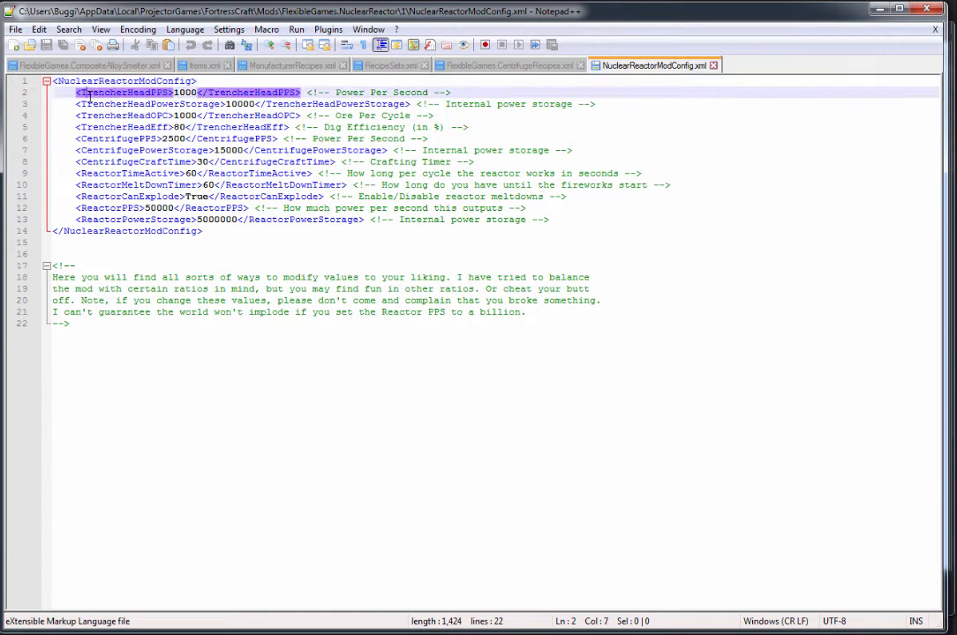
{"action": "double_click", "coordinate": [107, 103]}
{"action": "key", "text": "Down"}
{"action": "key", "text": "Down"}
{"action": "key", "text": "Down"}
{"action": "key", "text": "Down"}
{"action": "key", "text": "Down"}
{"action": "key", "text": "Down"}
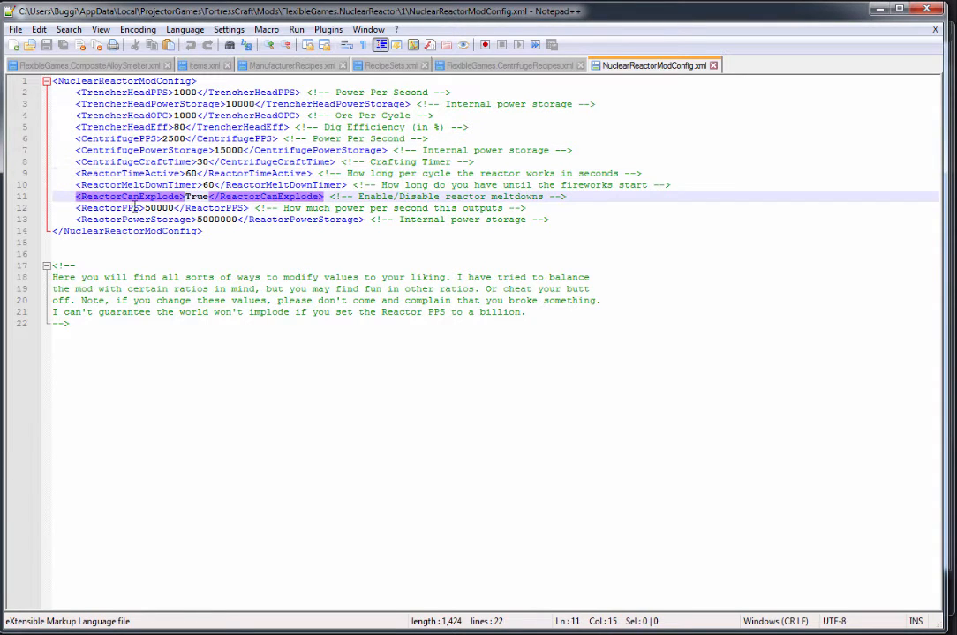
{"action": "left_click", "coordinate": [131, 219]}
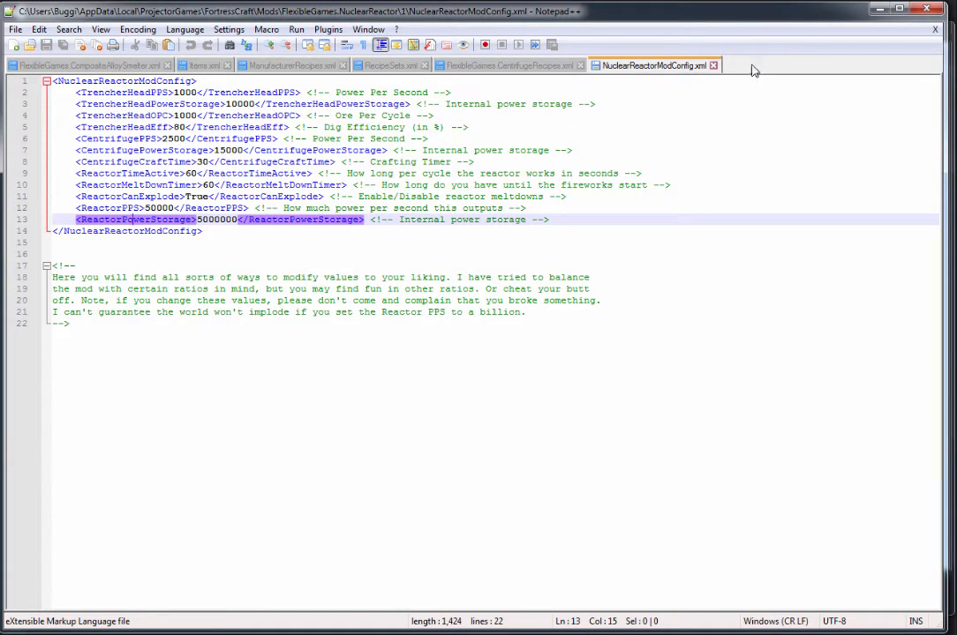
{"action": "key", "text": "ctrl+w"}
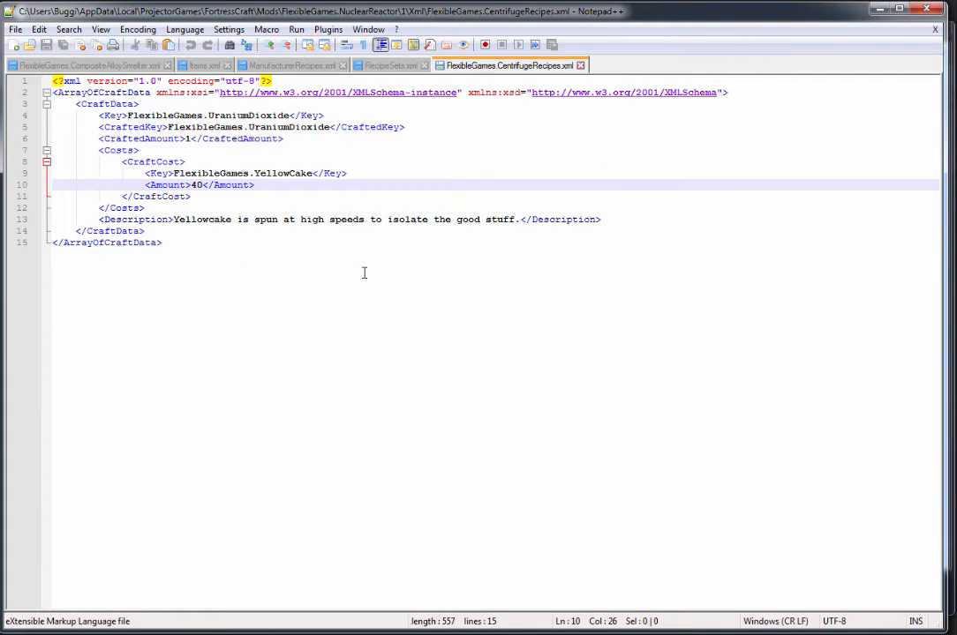
From the Xml folder open Research.xml in Notepad++, after dismissing an accidental virus scan.
{"action": "key", "text": "alt+Tab"}
{"action": "left_click", "coordinate": [185, 233]}
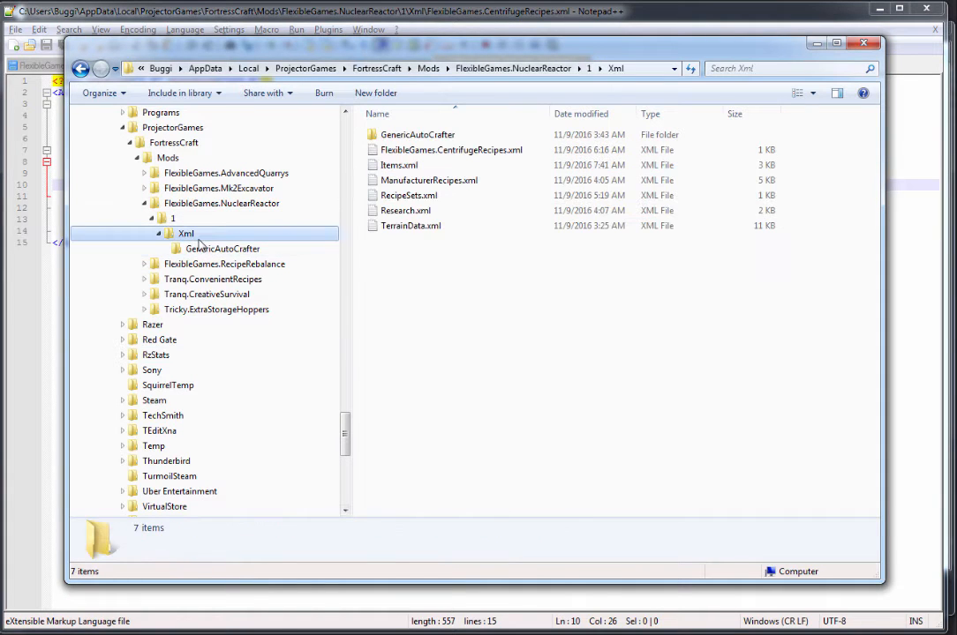
{"action": "left_click", "coordinate": [405, 210]}
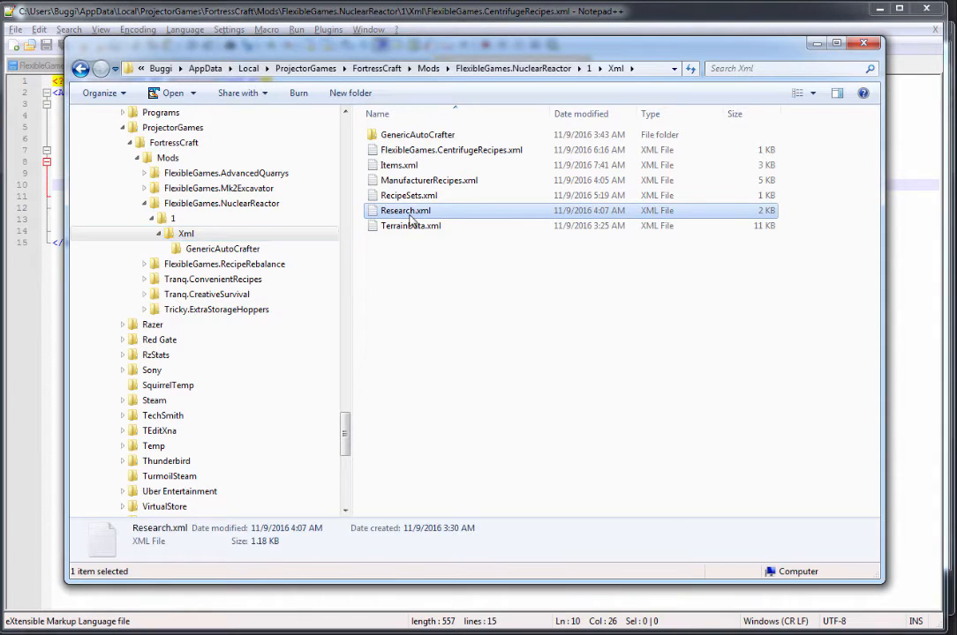
{"action": "right_click", "coordinate": [410, 213]}
{"action": "left_click", "coordinate": [459, 259]}
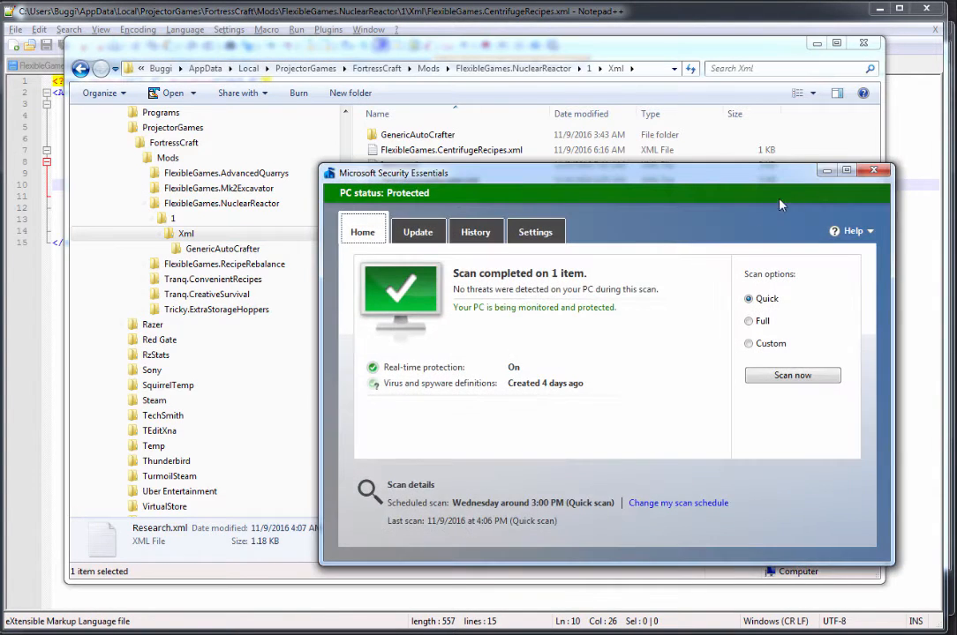
{"action": "left_click", "coordinate": [873, 171]}
{"action": "right_click", "coordinate": [405, 211]}
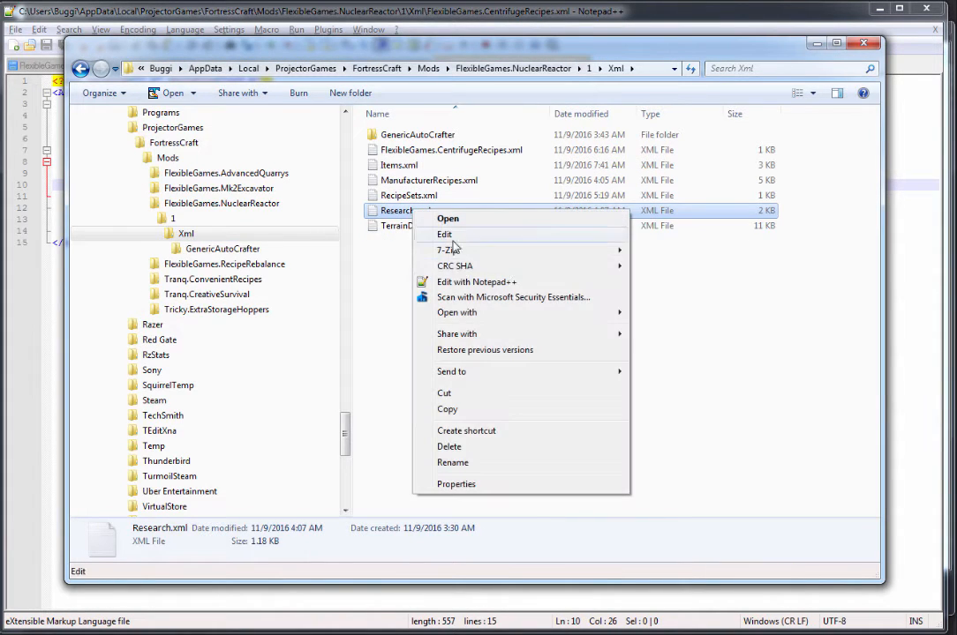
{"action": "left_click", "coordinate": [477, 282]}
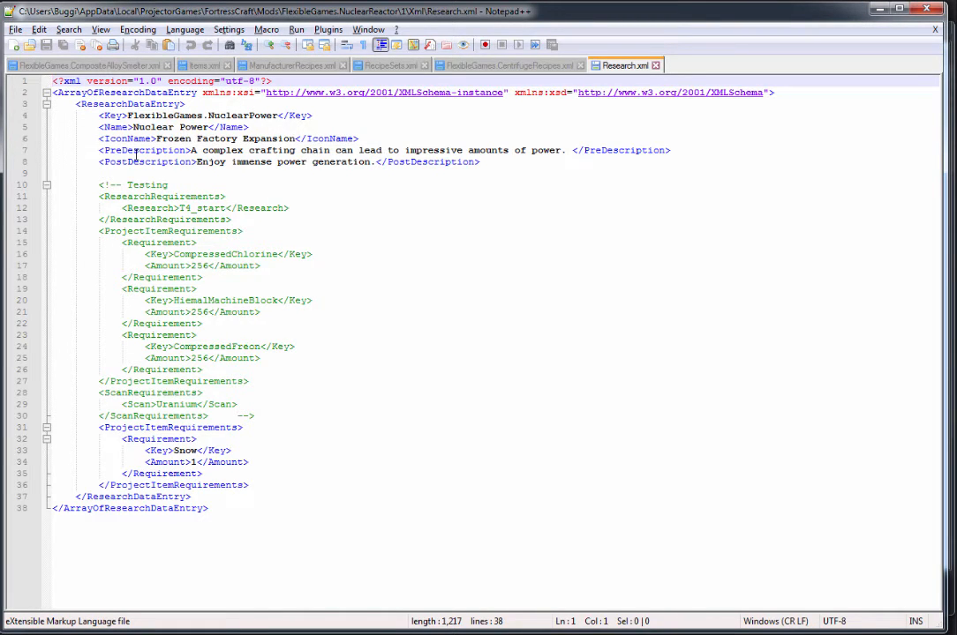
{"action": "left_click_drag", "start_coordinate": [254, 462], "coordinate": [66, 441]}
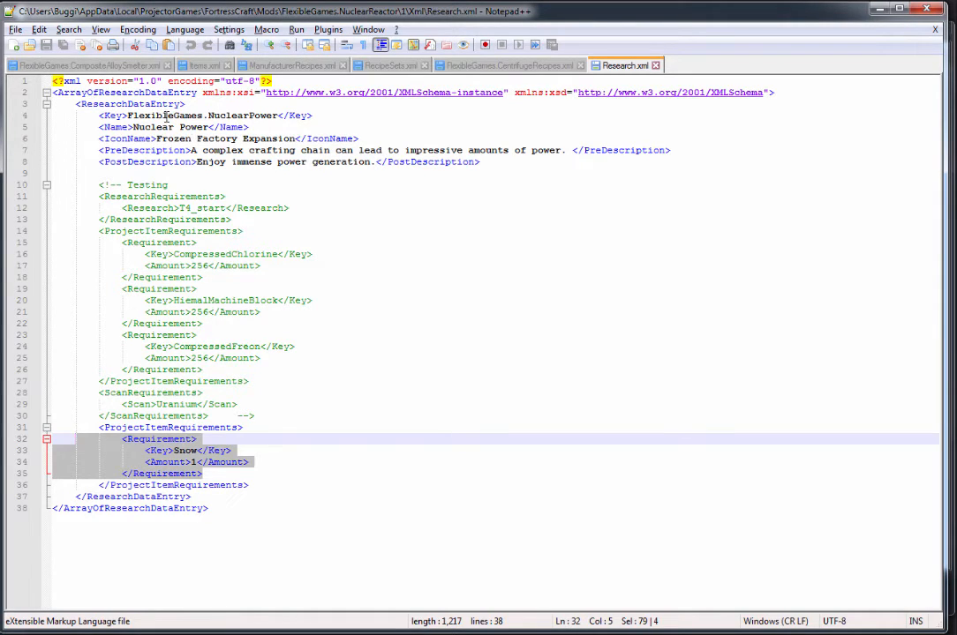
{"action": "left_click_drag", "start_coordinate": [130, 116], "coordinate": [280, 116]}
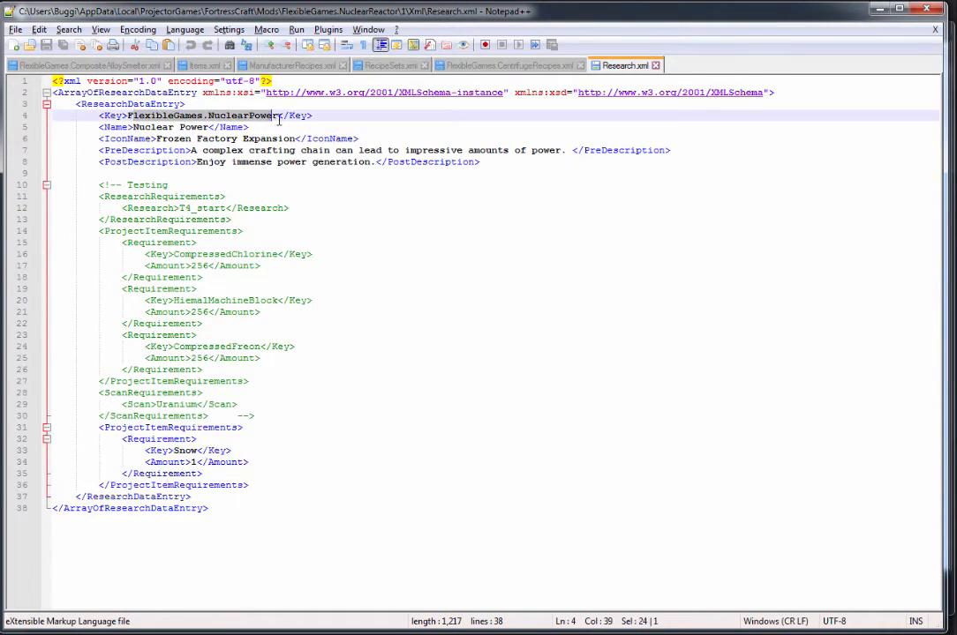
{"action": "left_click", "coordinate": [128, 116]}
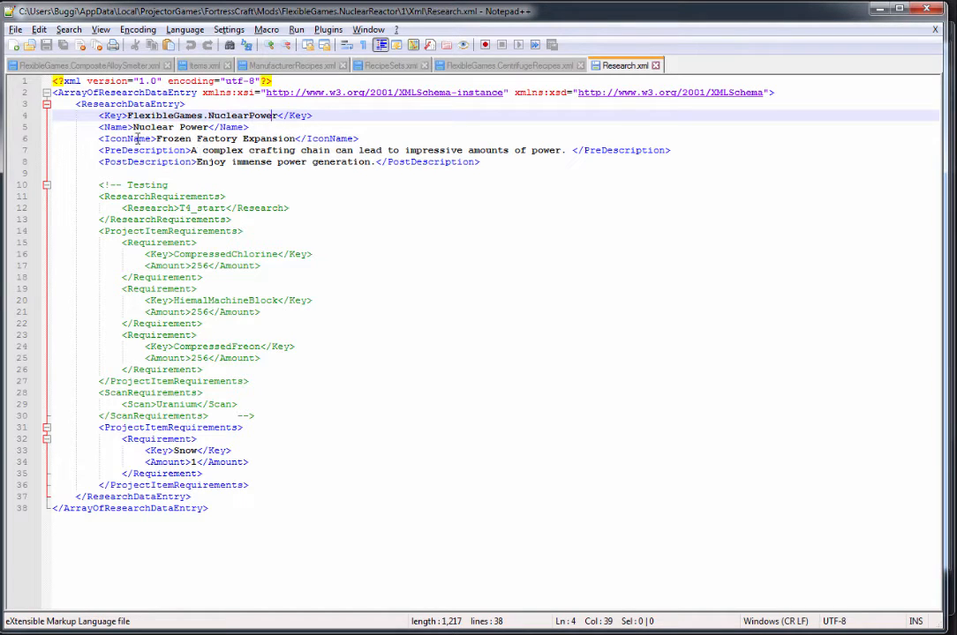
{"action": "left_click", "coordinate": [180, 151]}
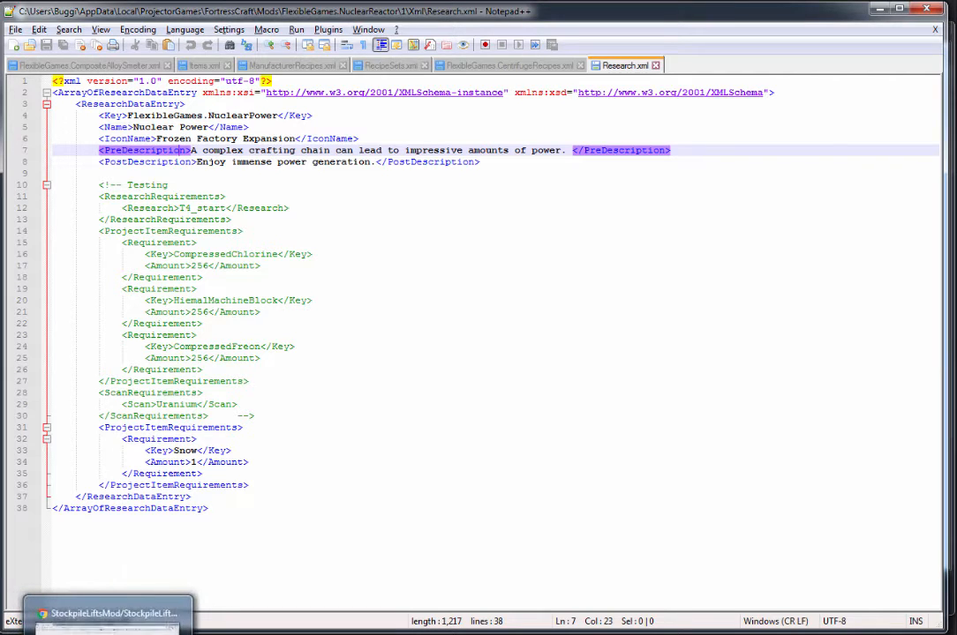
Reopen Items.xml, check an item's NuclearPower research requirement, and close it.
{"action": "left_click", "coordinate": [79, 521]}
{"action": "left_click", "coordinate": [399, 165]}
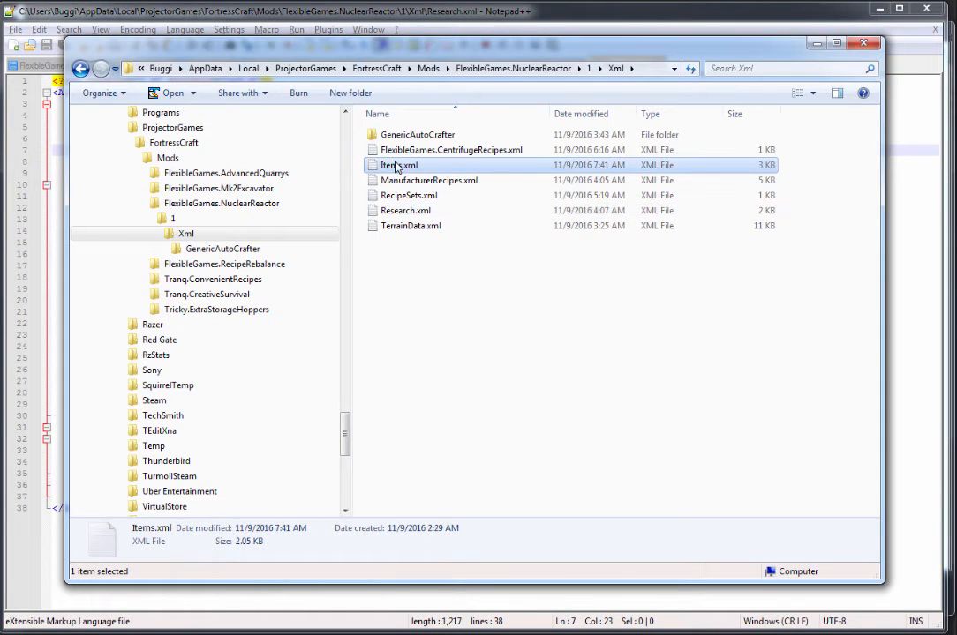
{"action": "right_click", "coordinate": [399, 165]}
{"action": "left_click", "coordinate": [442, 235]}
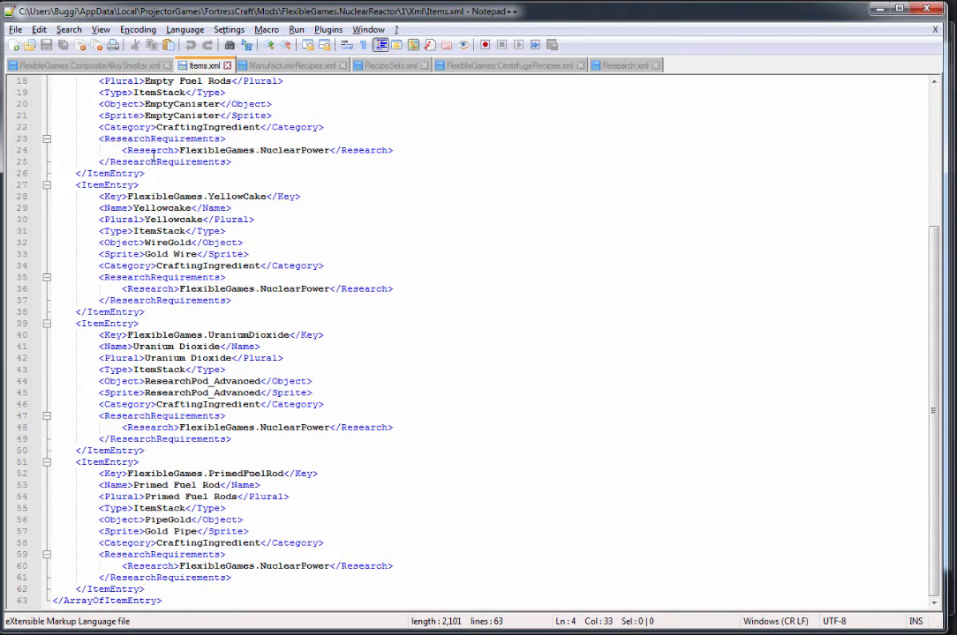
{"action": "left_click_drag", "start_coordinate": [100, 138], "coordinate": [232, 162]}
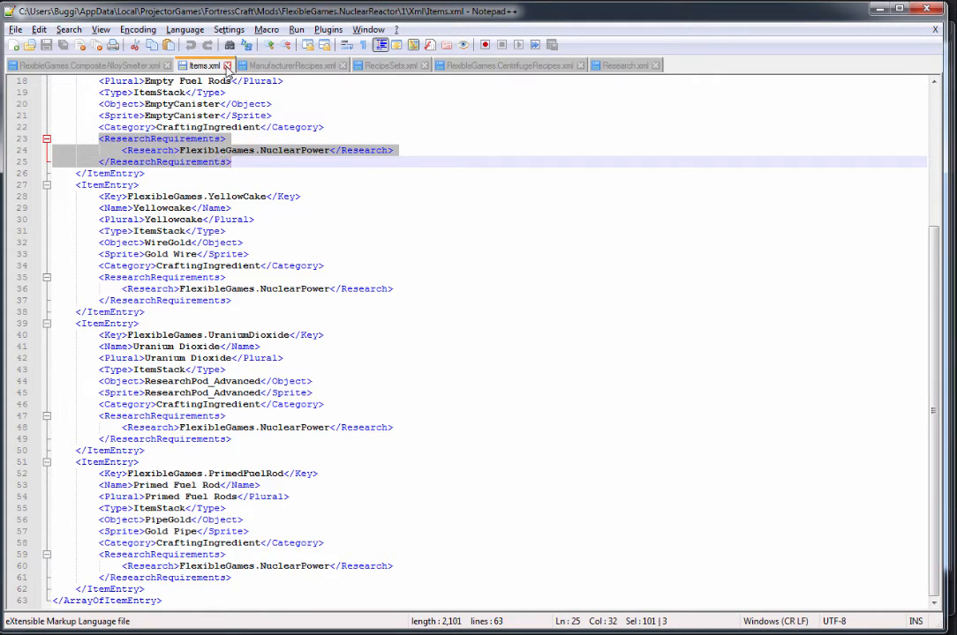
{"action": "left_click", "coordinate": [194, 61]}
{"action": "key", "text": "alt+Tab"}
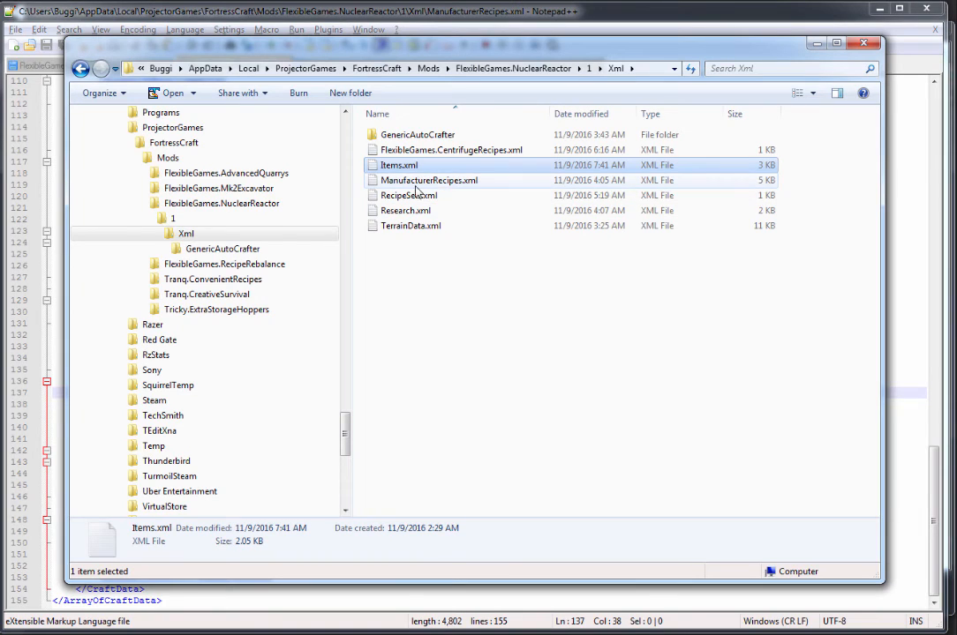
Reopen ManufacturerRecipes.xml for a look and close it again.
{"action": "right_click", "coordinate": [428, 180]}
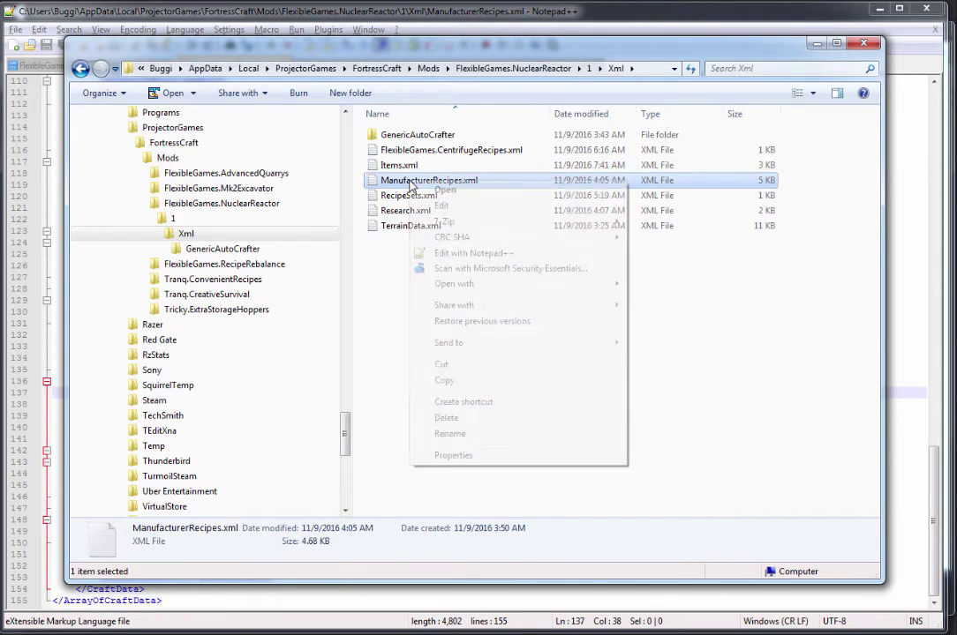
{"action": "left_click", "coordinate": [421, 252]}
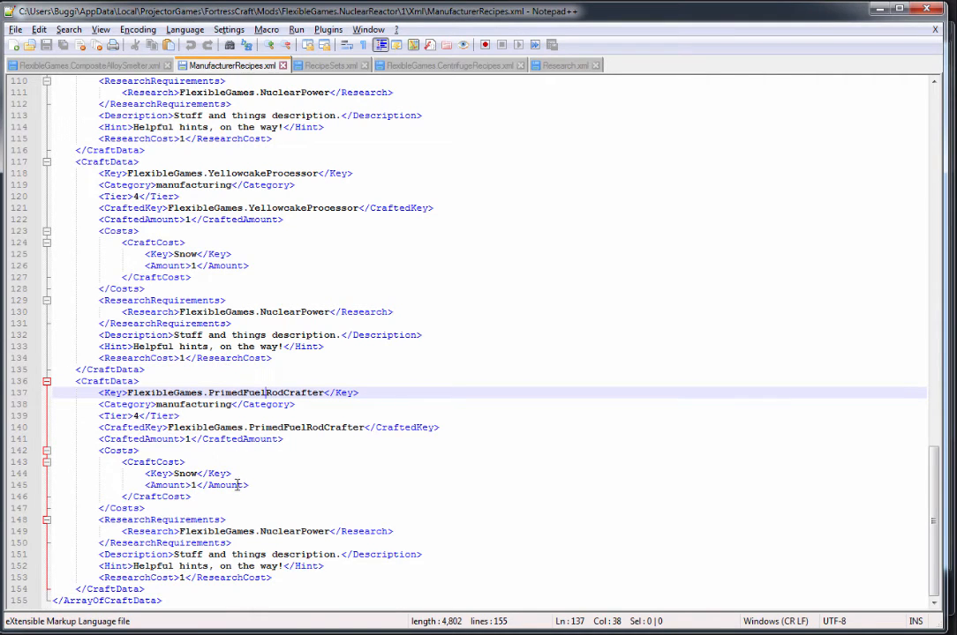
{"action": "scroll", "coordinate": [234, 506], "scroll_direction": "up", "scroll_amount": 3}
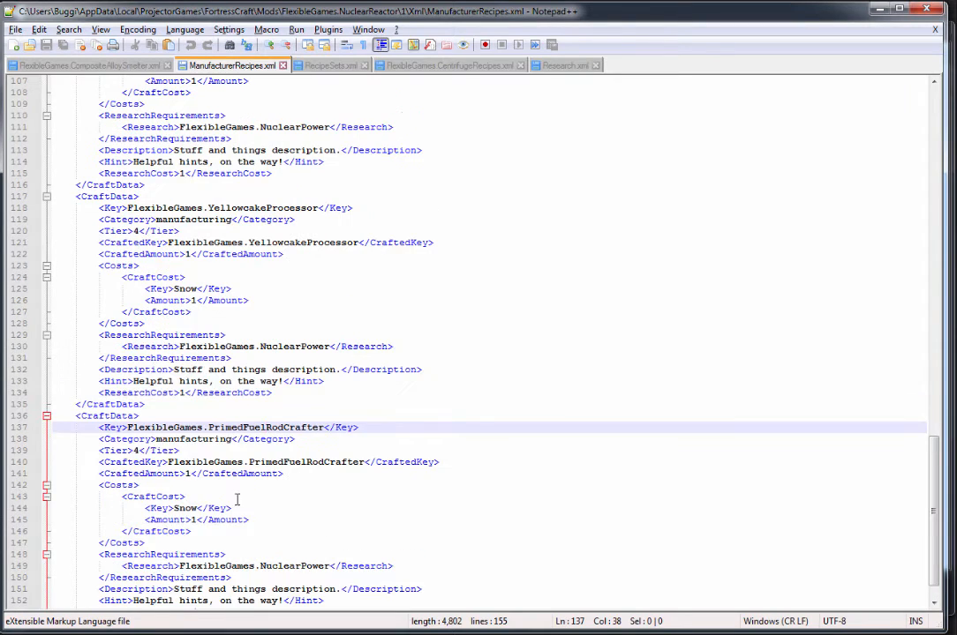
{"action": "scroll", "coordinate": [247, 459], "scroll_direction": "up", "scroll_amount": 6}
{"action": "scroll", "coordinate": [255, 450], "scroll_direction": "up", "scroll_amount": 1}
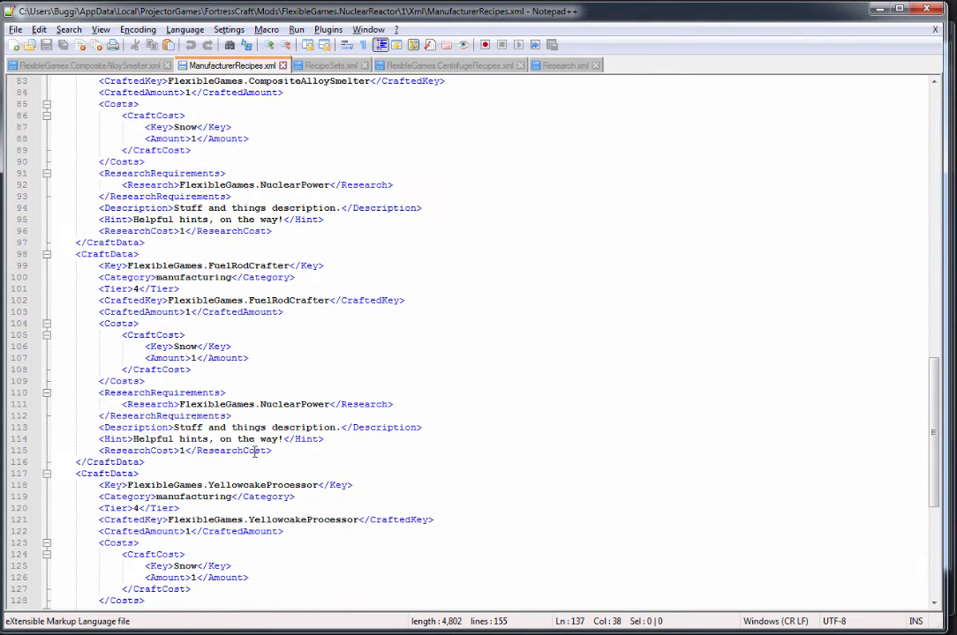
{"action": "left_click_drag", "start_coordinate": [250, 414], "coordinate": [99, 392]}
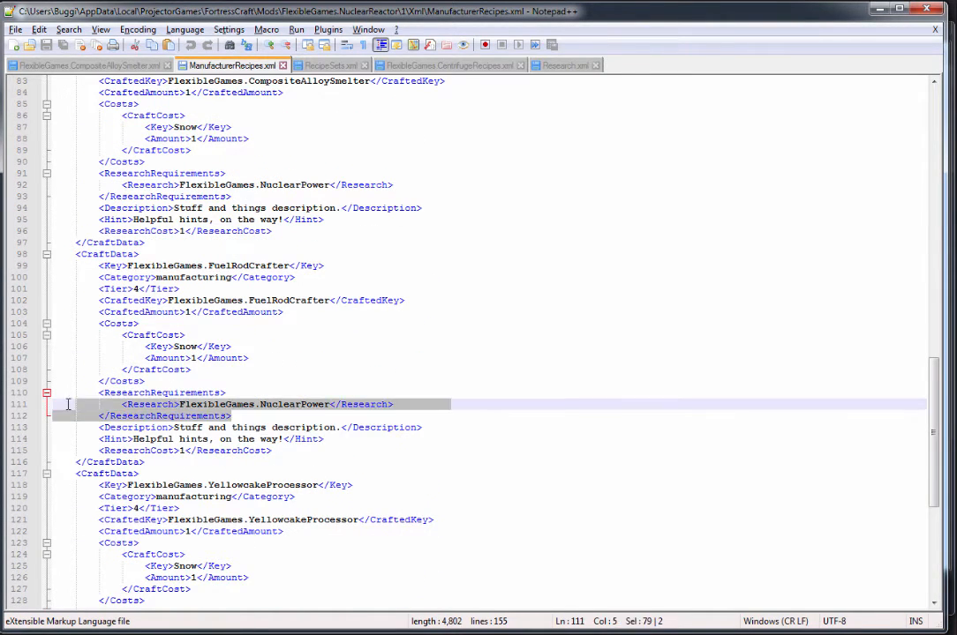
{"action": "scroll", "coordinate": [318, 468], "scroll_direction": "up", "scroll_amount": 3}
{"action": "scroll", "coordinate": [318, 468], "scroll_direction": "up", "scroll_amount": 6}
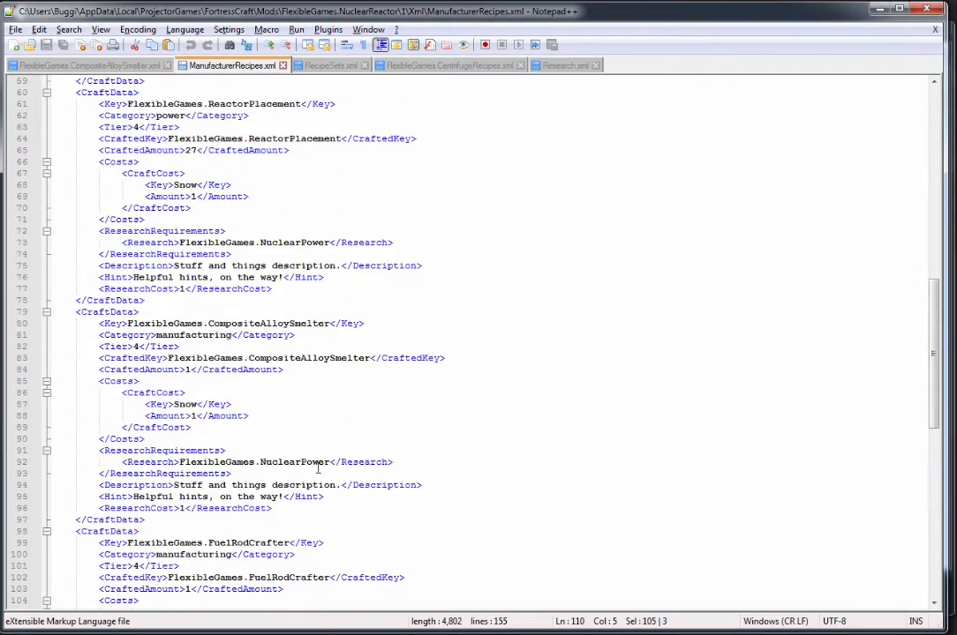
{"action": "scroll", "coordinate": [317, 468], "scroll_direction": "up", "scroll_amount": 6}
{"action": "scroll", "coordinate": [318, 467], "scroll_direction": "up", "scroll_amount": 5}
{"action": "scroll", "coordinate": [318, 468], "scroll_direction": "up", "scroll_amount": 3}
{"action": "scroll", "coordinate": [317, 468], "scroll_direction": "up", "scroll_amount": 3}
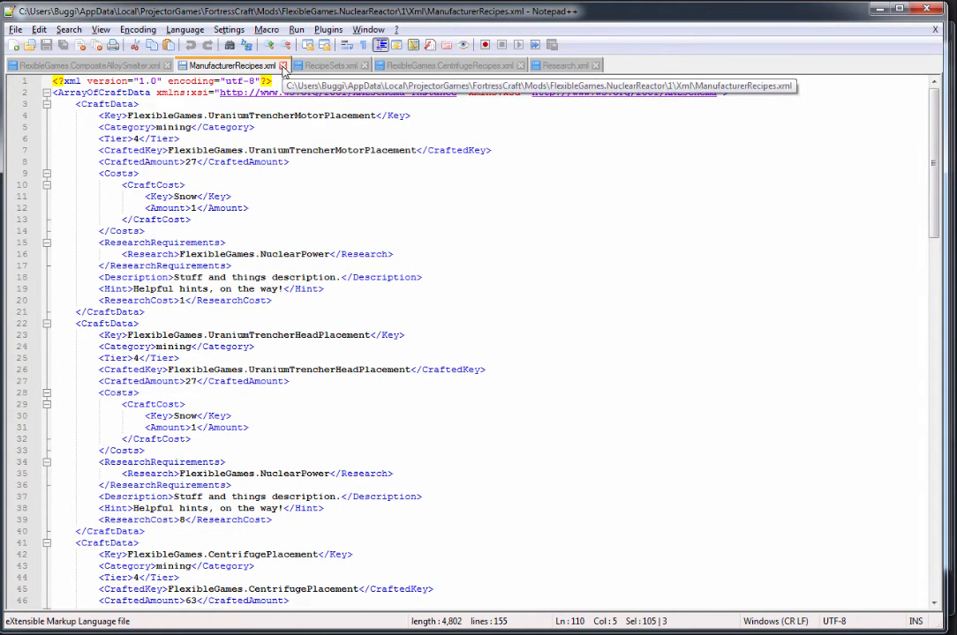
{"action": "left_click", "coordinate": [283, 66]}
{"action": "key", "text": "alt+Tab"}
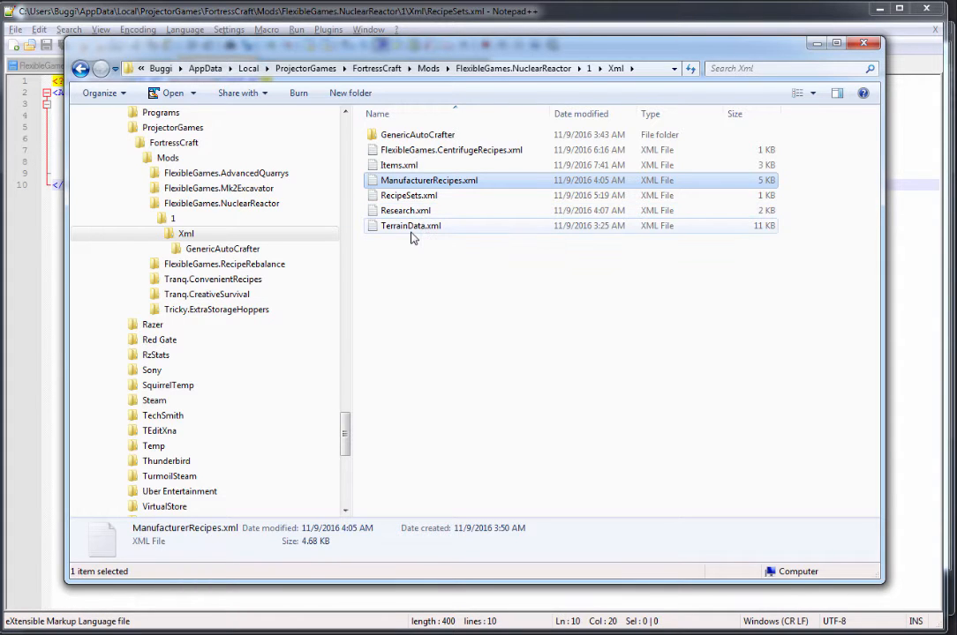
Open TerrainData.xml from the Xml folder in Notepad++.
{"action": "left_click", "coordinate": [410, 226]}
{"action": "right_click", "coordinate": [410, 226]}
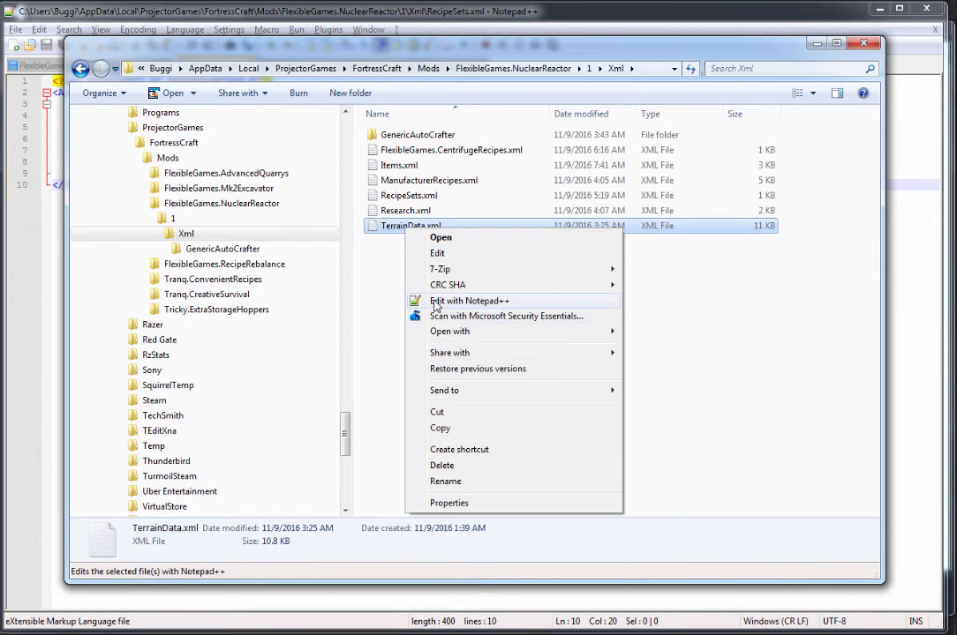
{"action": "left_click", "coordinate": [468, 301]}
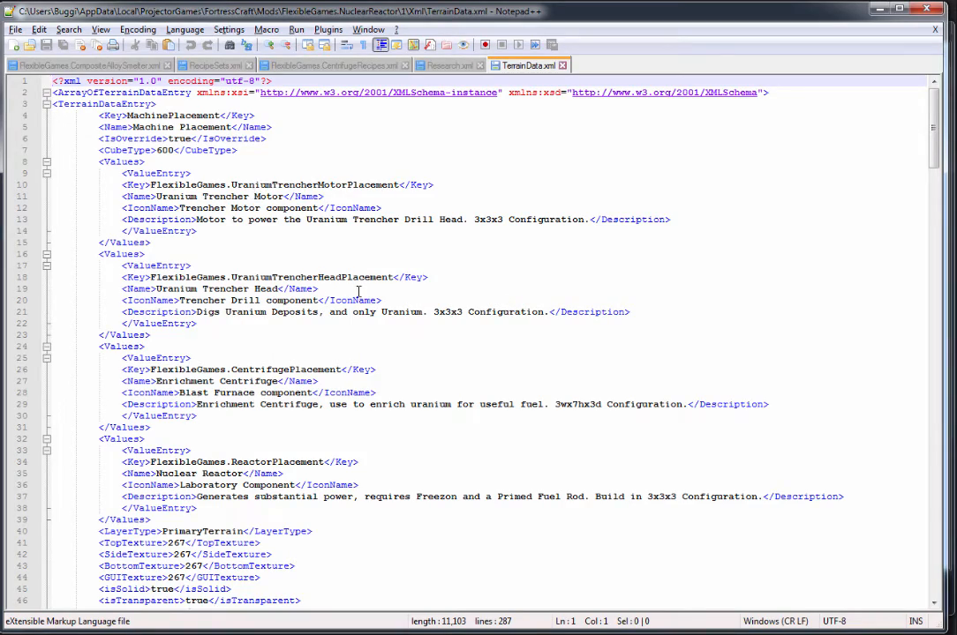
{"action": "scroll", "coordinate": [358, 291], "scroll_direction": "down", "scroll_amount": 7}
{"action": "scroll", "coordinate": [318, 296], "scroll_direction": "down", "scroll_amount": 4}
{"action": "scroll", "coordinate": [311, 298], "scroll_direction": "down", "scroll_amount": 4}
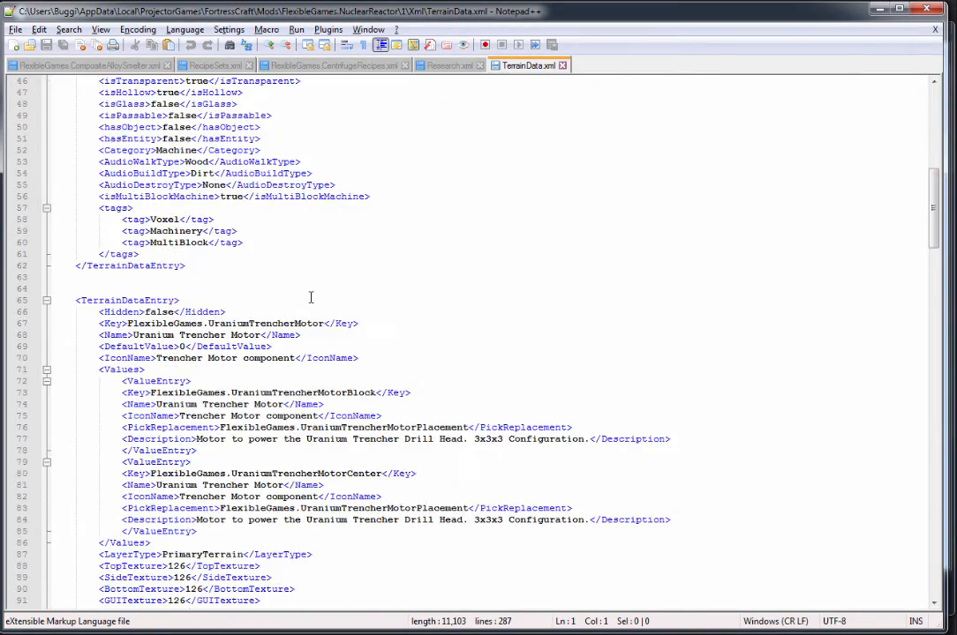
{"action": "scroll", "coordinate": [310, 297], "scroll_direction": "down", "scroll_amount": 6}
{"action": "scroll", "coordinate": [319, 360], "scroll_direction": "up", "scroll_amount": 7}
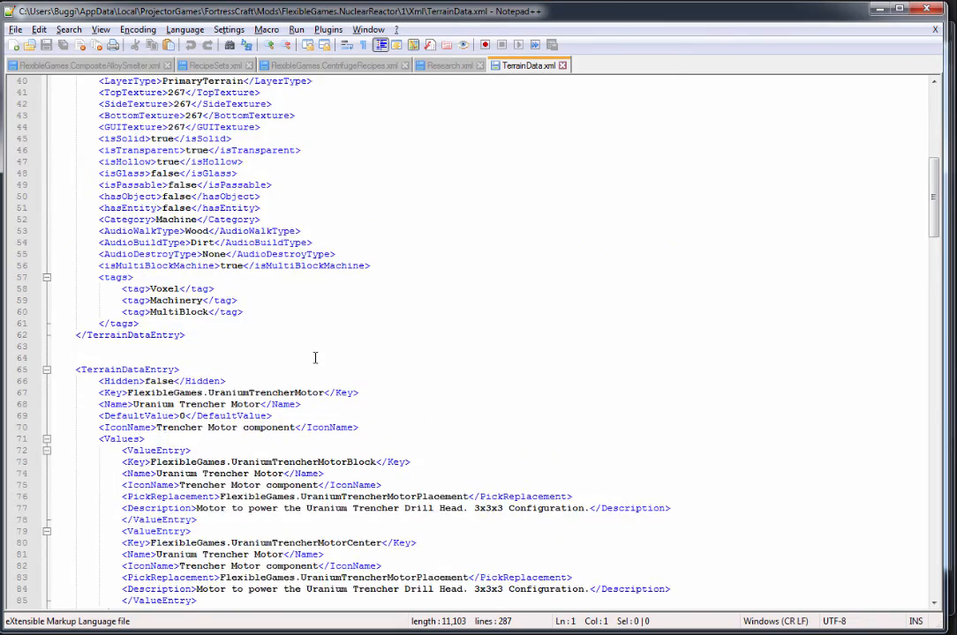
{"action": "scroll", "coordinate": [313, 344], "scroll_direction": "up", "scroll_amount": 7}
{"action": "scroll", "coordinate": [309, 331], "scroll_direction": "up", "scroll_amount": 7}
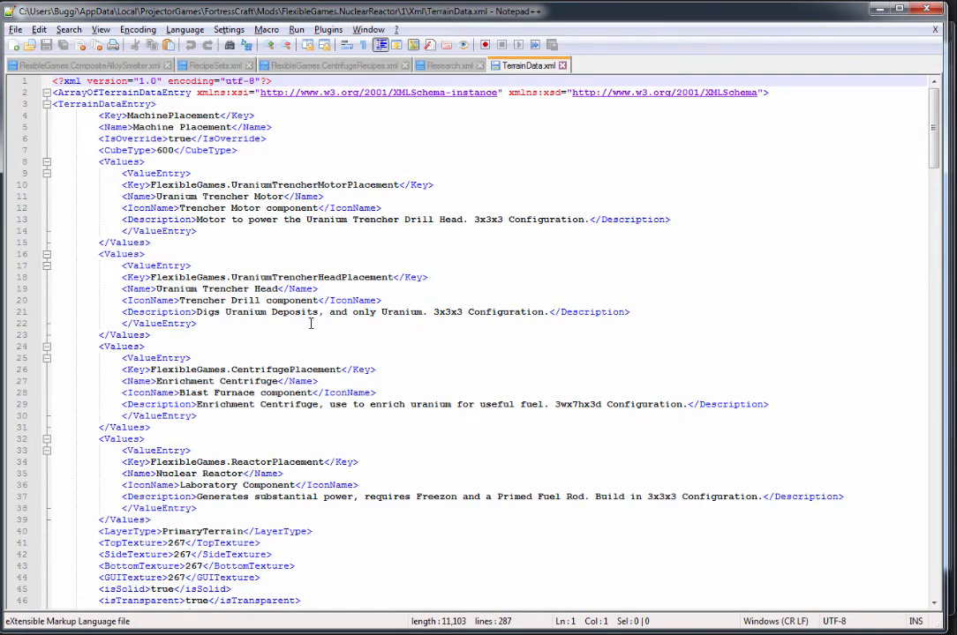
{"action": "left_click_drag", "start_coordinate": [157, 150], "coordinate": [175, 150]}
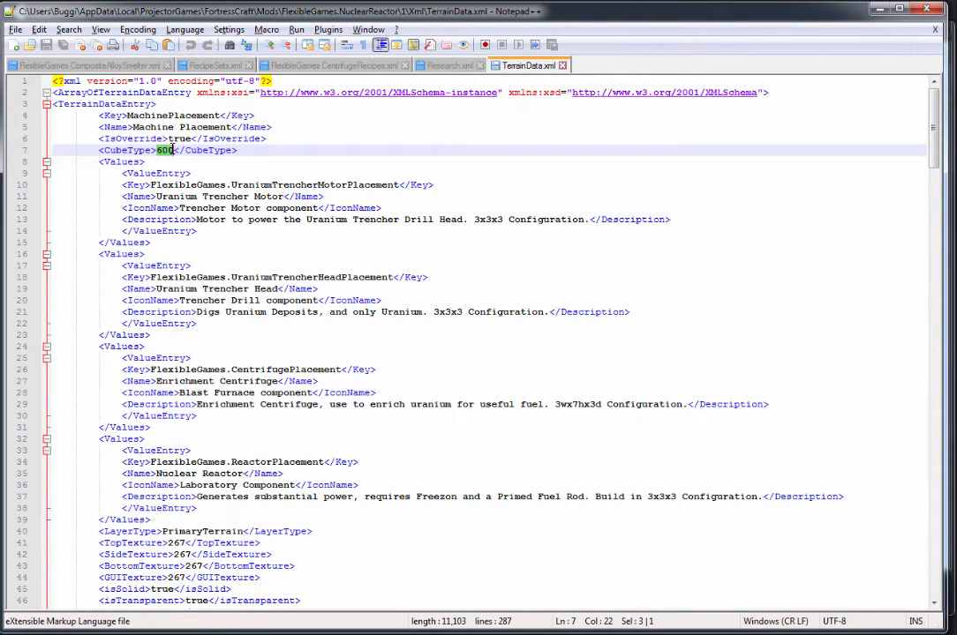
{"action": "left_click_drag", "start_coordinate": [100, 139], "coordinate": [269, 139]}
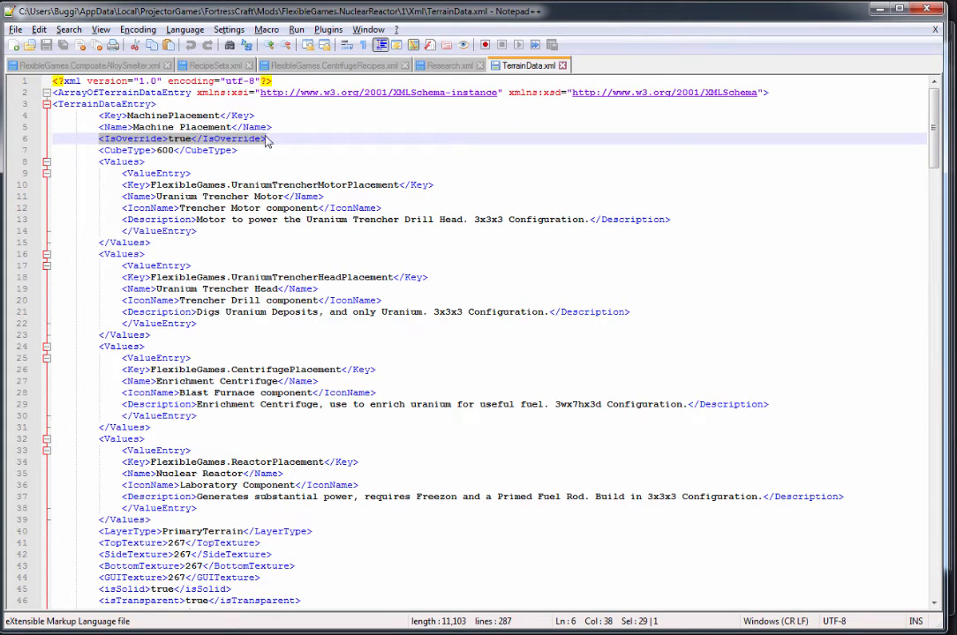
{"action": "left_click", "coordinate": [265, 138]}
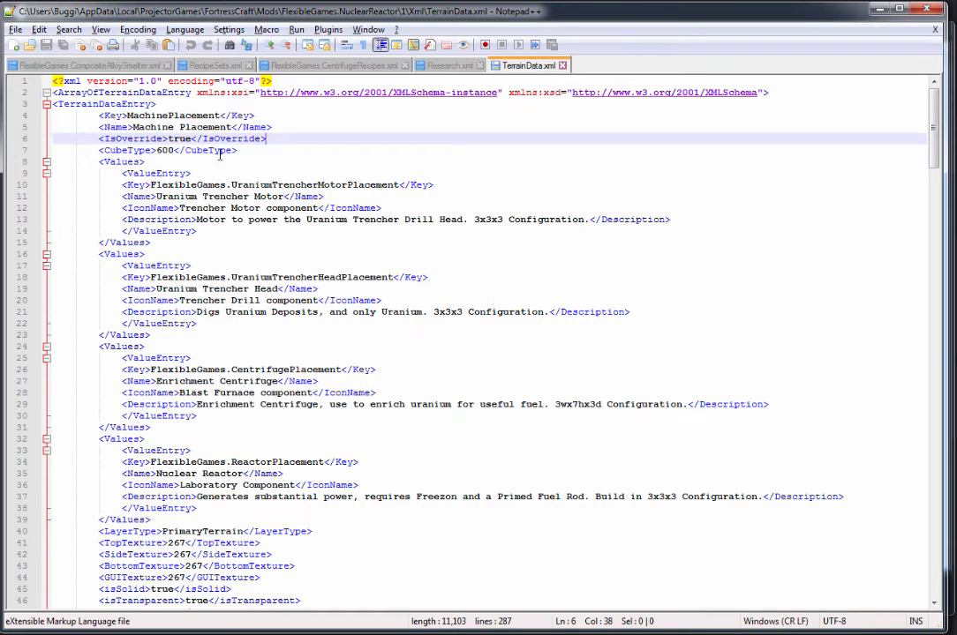
{"action": "left_click", "coordinate": [141, 163]}
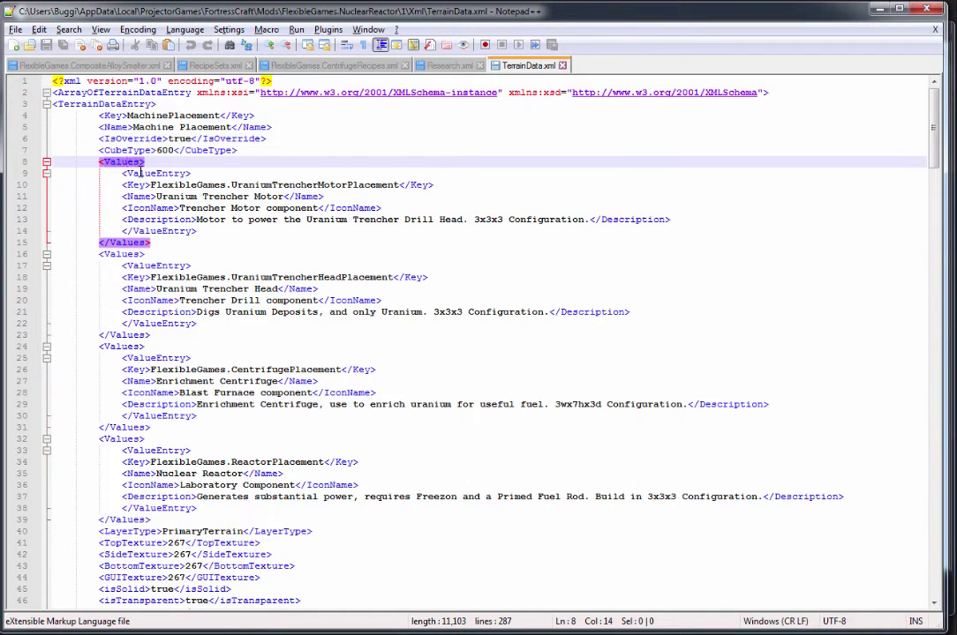
{"action": "left_click", "coordinate": [152, 265]}
{"action": "left_click", "coordinate": [160, 381]}
{"action": "left_click", "coordinate": [189, 459]}
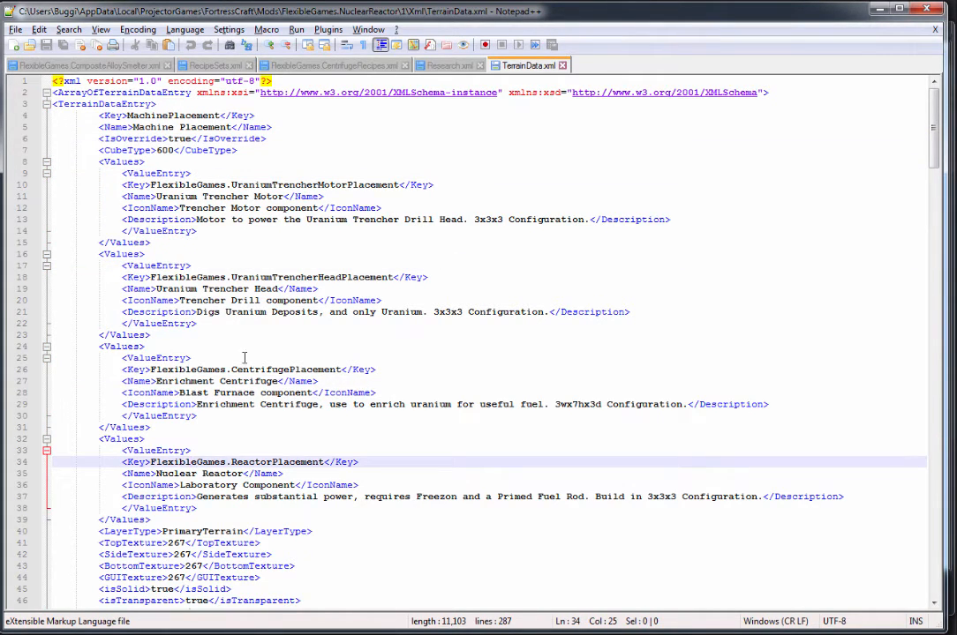
{"action": "scroll", "coordinate": [265, 221], "scroll_direction": "down", "scroll_amount": 1}
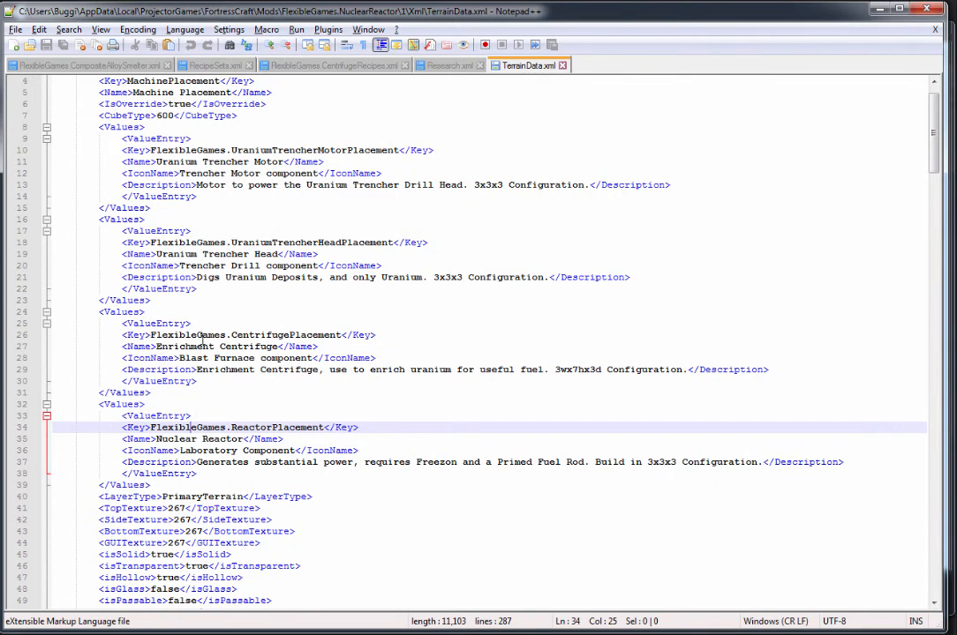
{"action": "scroll", "coordinate": [207, 311], "scroll_direction": "up", "scroll_amount": 1}
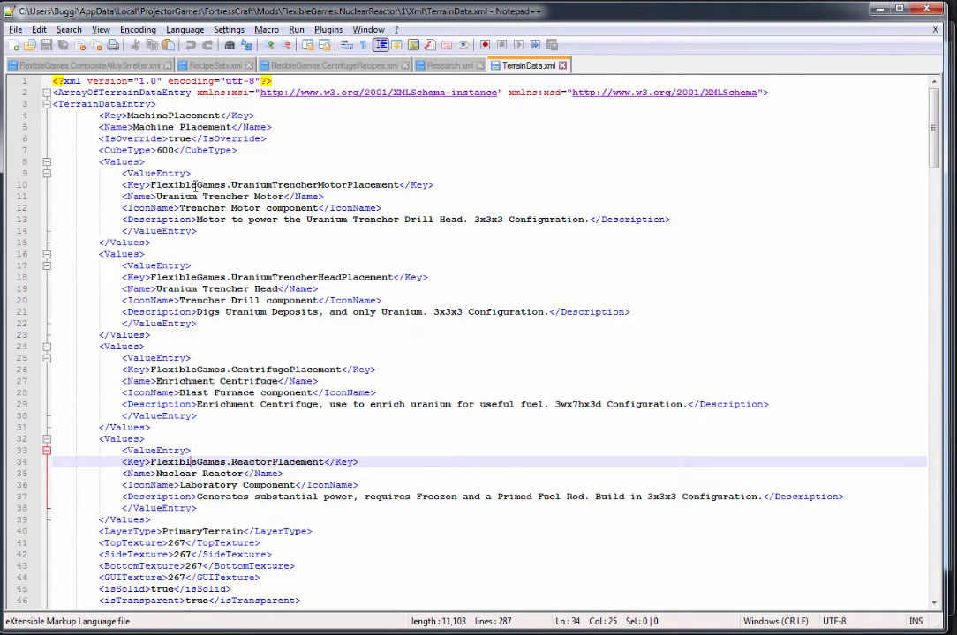
{"action": "left_click_drag", "start_coordinate": [151, 254], "coordinate": [75, 243]}
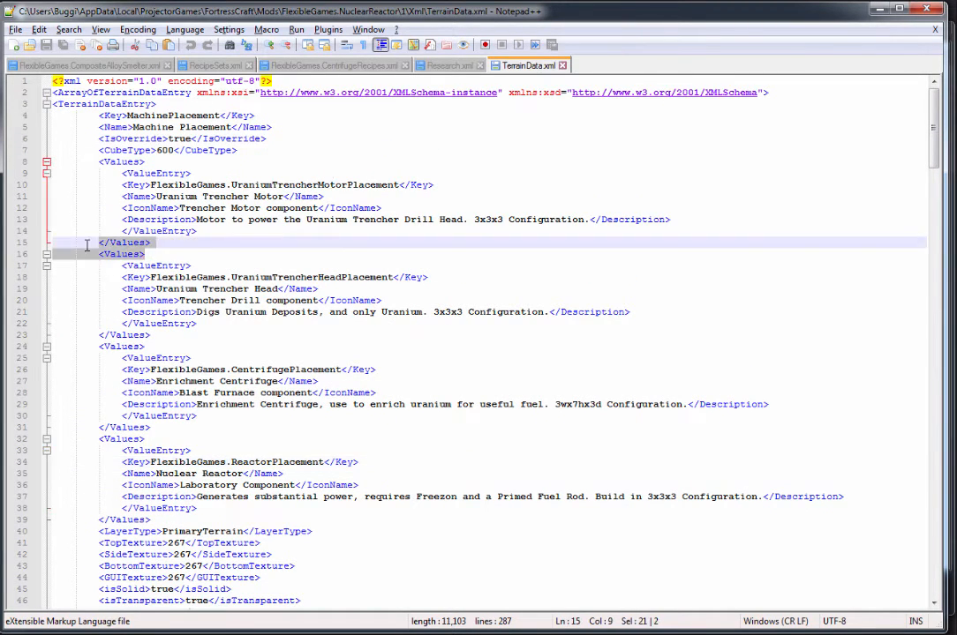
{"action": "left_click", "coordinate": [124, 254]}
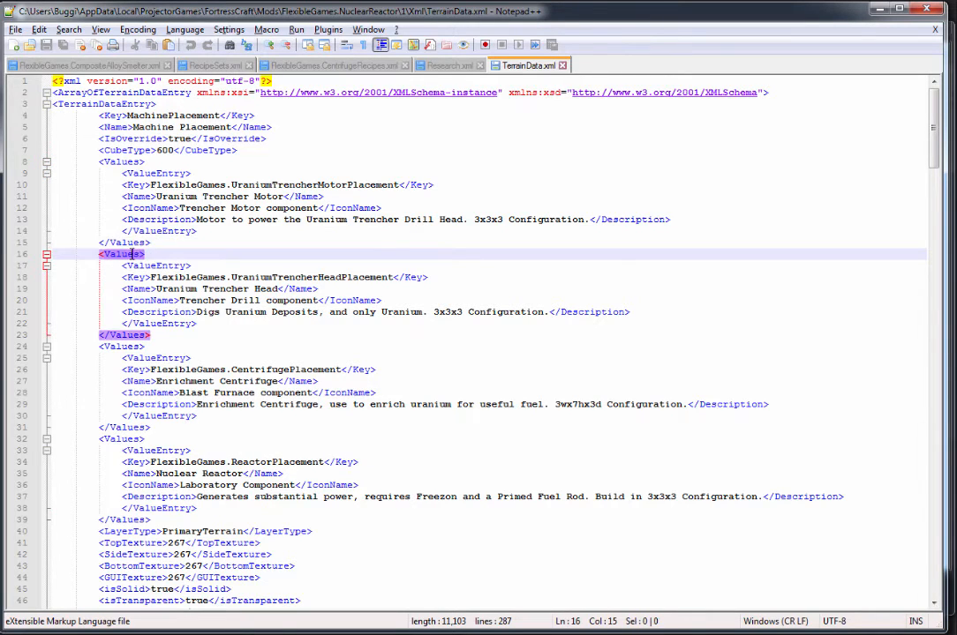
{"action": "left_click", "coordinate": [123, 335]}
{"action": "left_click", "coordinate": [124, 358]}
{"action": "left_click", "coordinate": [130, 428]}
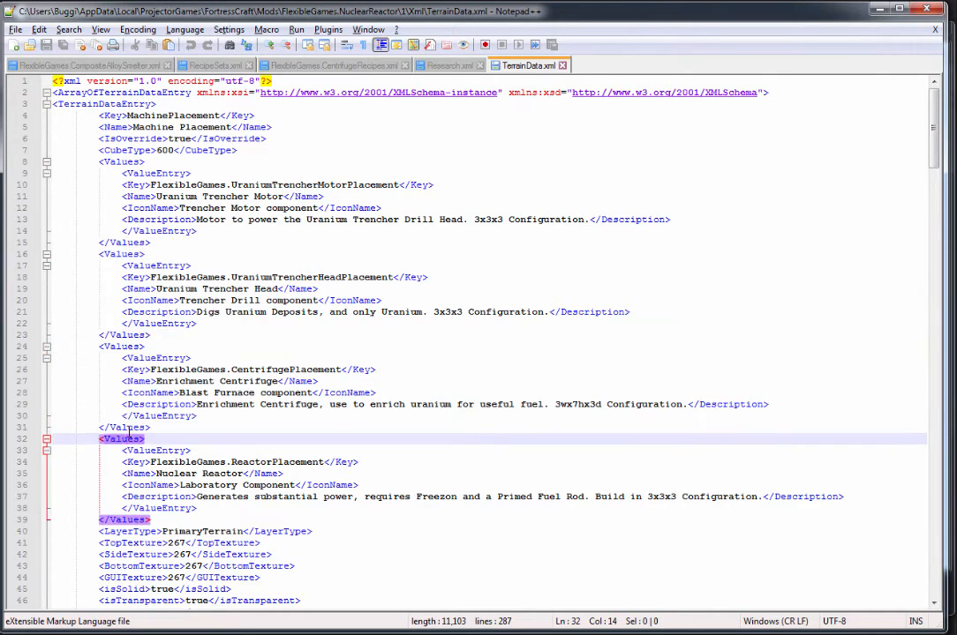
{"action": "left_click", "coordinate": [124, 404]}
{"action": "left_click", "coordinate": [124, 323]}
{"action": "left_click", "coordinate": [130, 346]}
{"action": "left_click", "coordinate": [141, 265]}
{"action": "left_click", "coordinate": [142, 323]}
{"action": "left_click", "coordinate": [143, 382]}
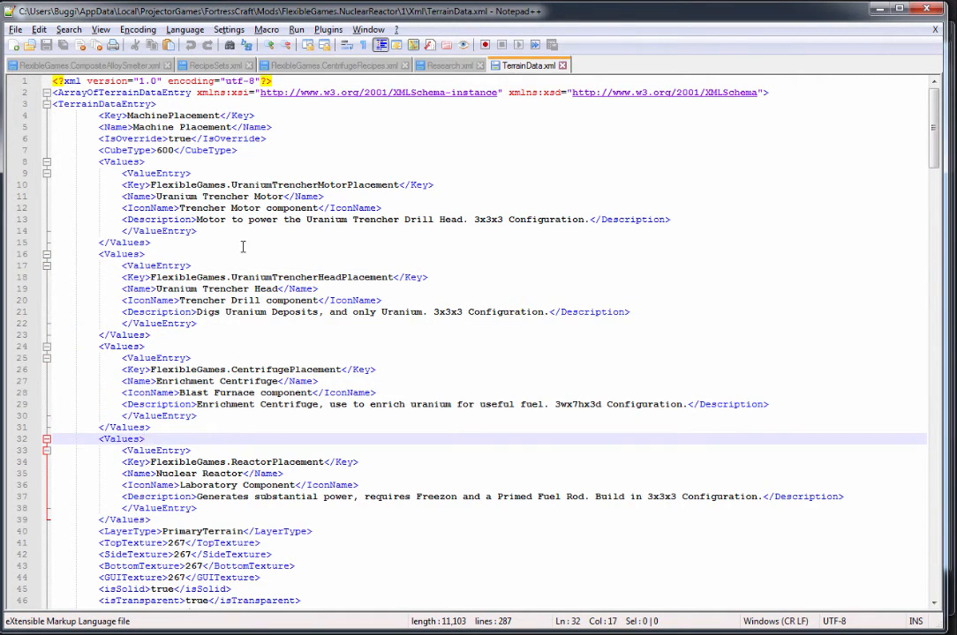
{"action": "left_click", "coordinate": [247, 185]}
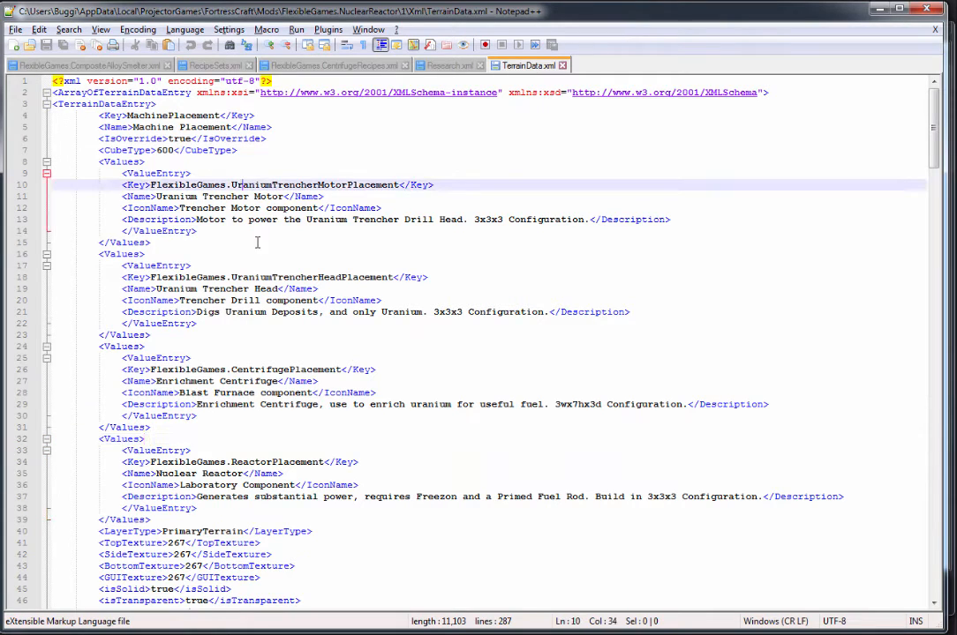
{"action": "left_click", "coordinate": [262, 277]}
{"action": "left_click", "coordinate": [275, 357]}
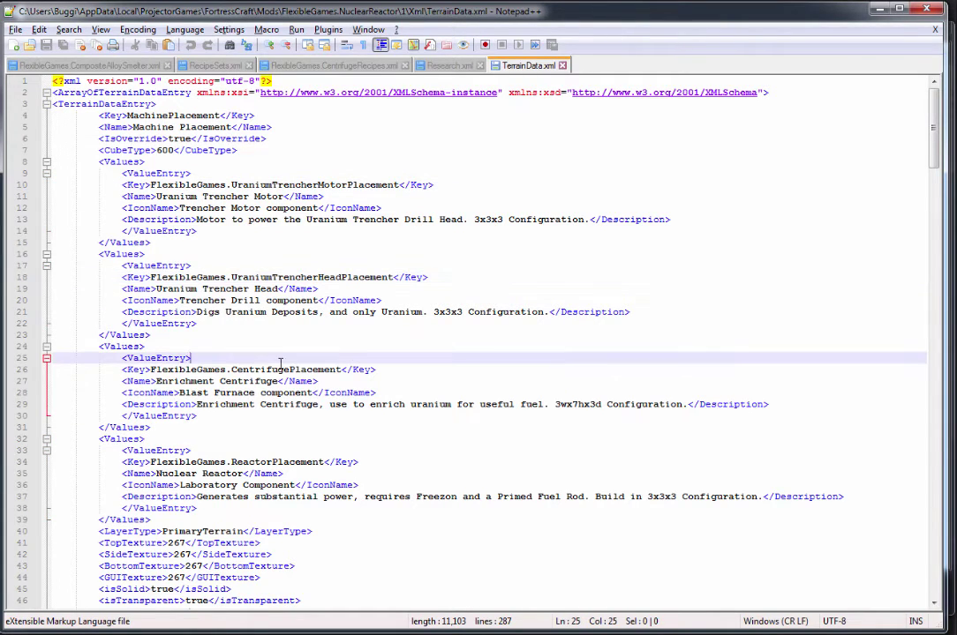
{"action": "left_click", "coordinate": [294, 461]}
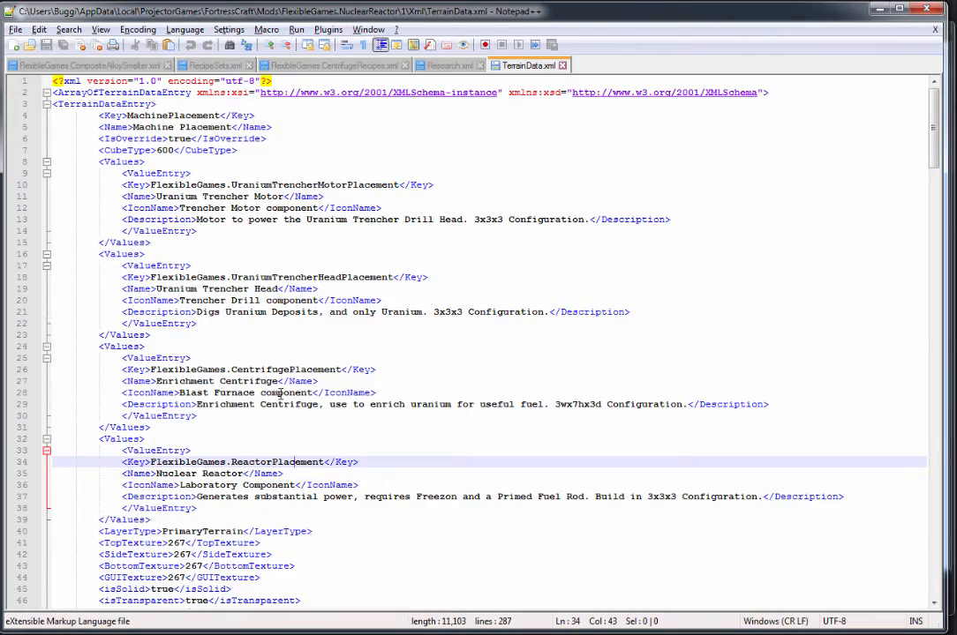
{"action": "scroll", "coordinate": [280, 395], "scroll_direction": "down", "scroll_amount": 8}
{"action": "scroll", "coordinate": [280, 394], "scroll_direction": "down", "scroll_amount": 6}
{"action": "scroll", "coordinate": [280, 394], "scroll_direction": "down", "scroll_amount": 4}
{"action": "scroll", "coordinate": [281, 394], "scroll_direction": "up", "scroll_amount": 2}
{"action": "scroll", "coordinate": [281, 394], "scroll_direction": "up", "scroll_amount": 1}
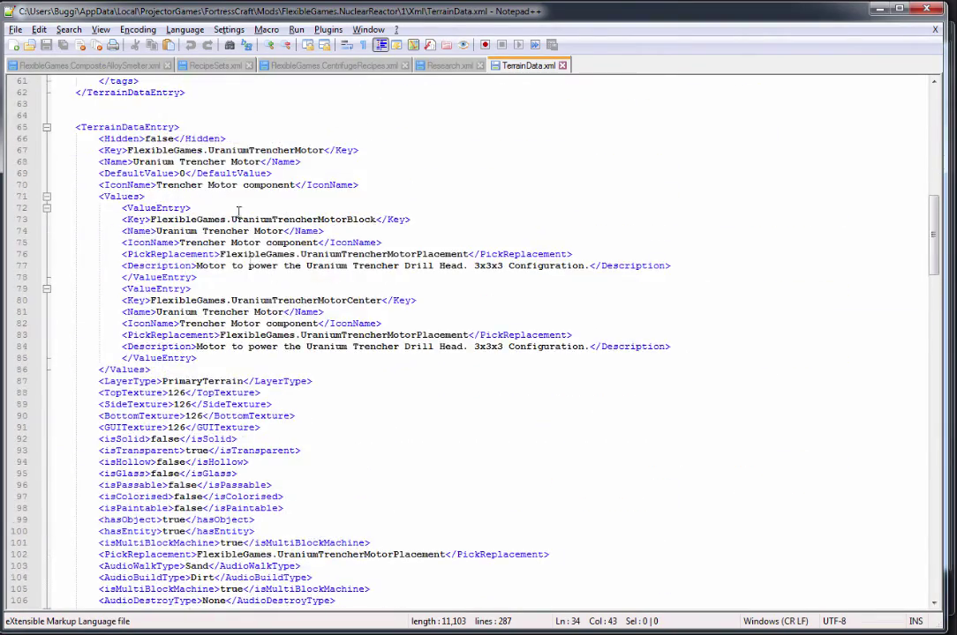
{"action": "left_click", "coordinate": [129, 150]}
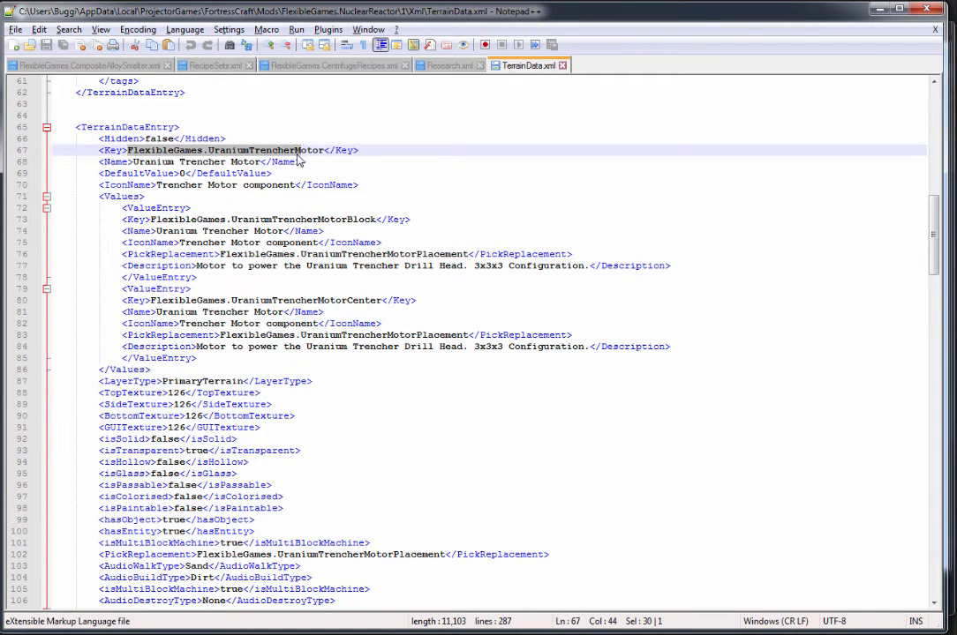
{"action": "left_click", "coordinate": [529, 381]}
{"action": "scroll", "coordinate": [315, 386], "scroll_direction": "down", "scroll_amount": 5}
{"action": "scroll", "coordinate": [315, 386], "scroll_direction": "down", "scroll_amount": 3}
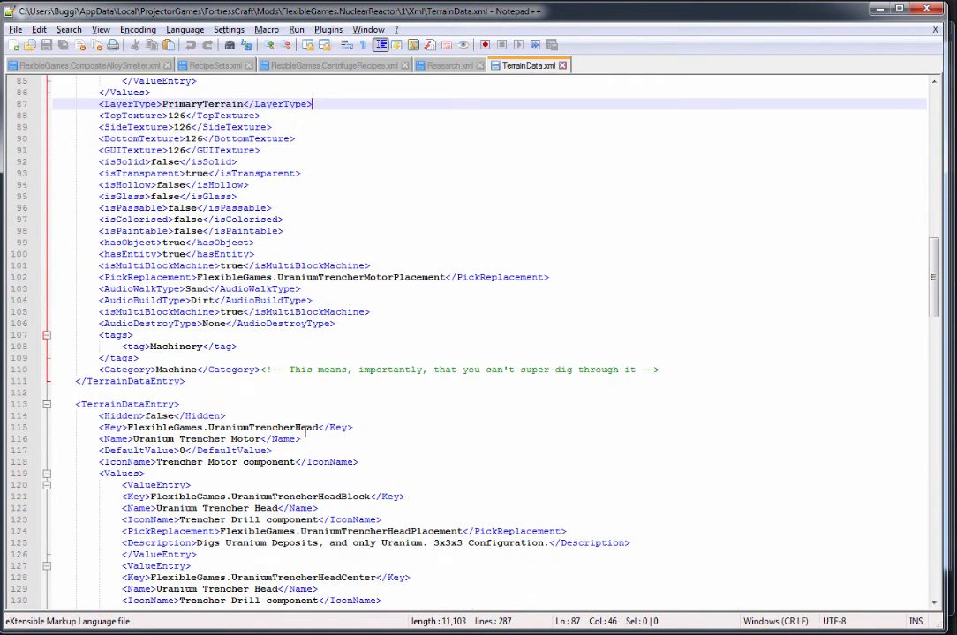
{"action": "left_click", "coordinate": [303, 427]}
{"action": "scroll", "coordinate": [442, 380], "scroll_direction": "up", "scroll_amount": 8}
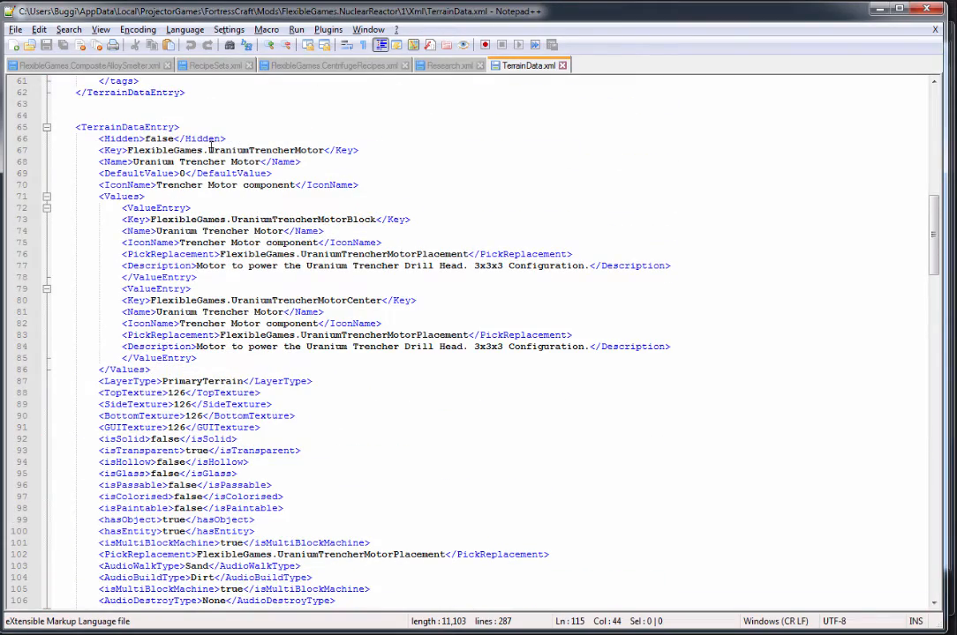
{"action": "left_click", "coordinate": [211, 150]}
{"action": "scroll", "coordinate": [298, 353], "scroll_direction": "up", "scroll_amount": 20}
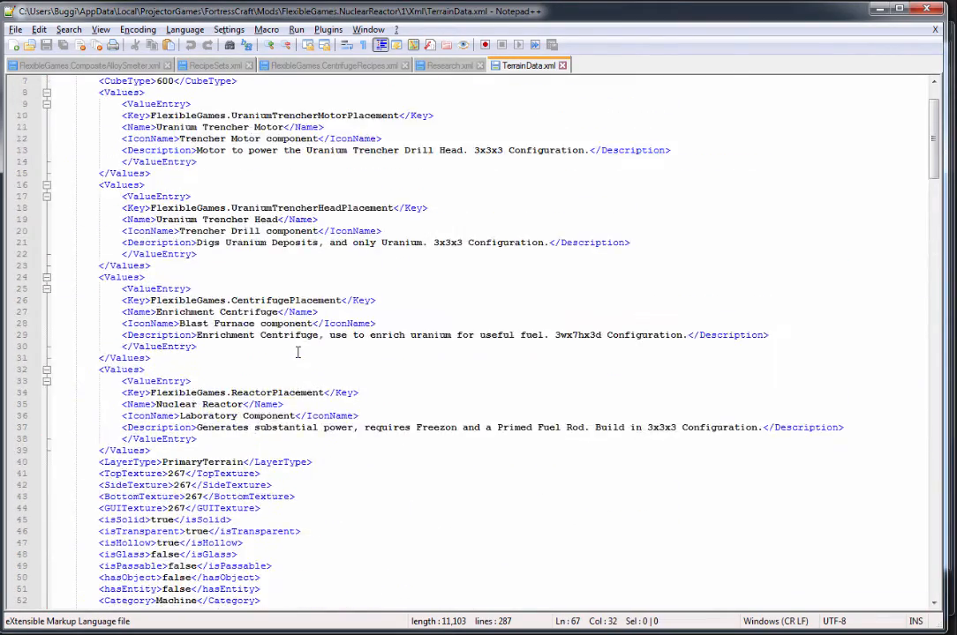
{"action": "left_click", "coordinate": [284, 185]}
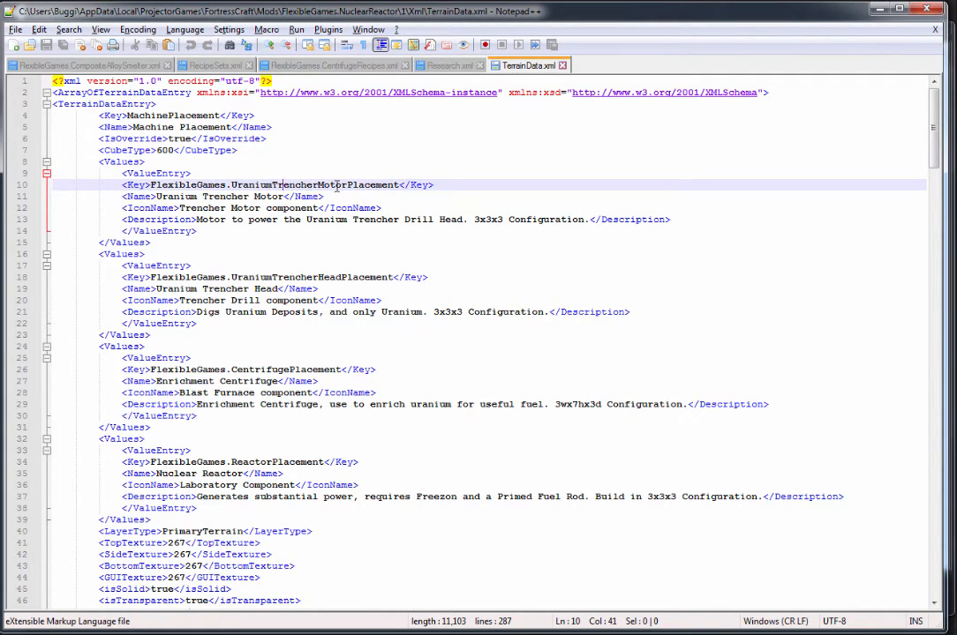
{"action": "scroll", "coordinate": [325, 188], "scroll_direction": "down", "scroll_amount": 4}
{"action": "scroll", "coordinate": [325, 188], "scroll_direction": "down", "scroll_amount": 5}
{"action": "scroll", "coordinate": [299, 253], "scroll_direction": "down", "scroll_amount": 5}
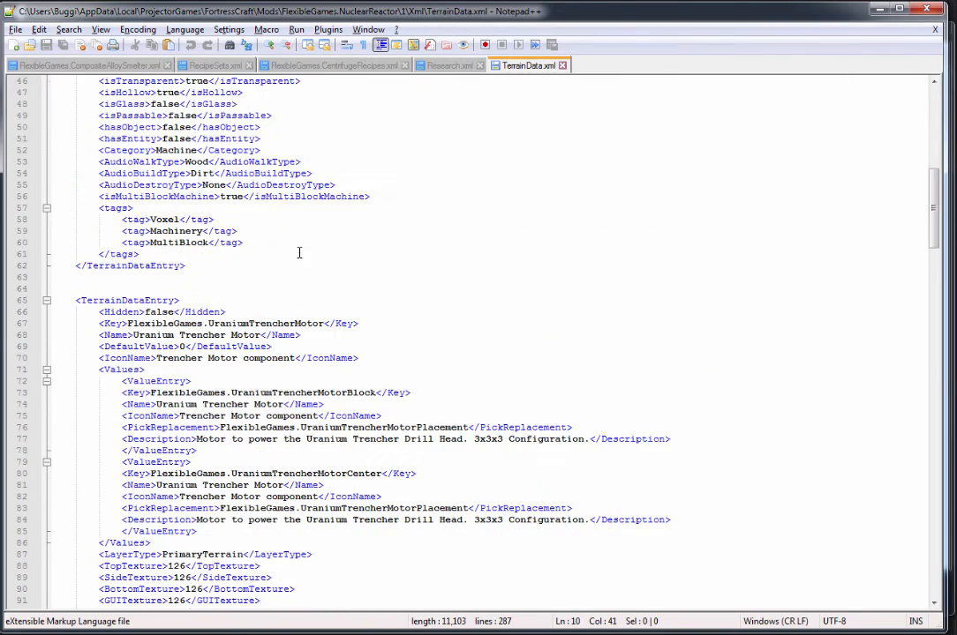
{"action": "scroll", "coordinate": [353, 291], "scroll_direction": "down", "scroll_amount": 1}
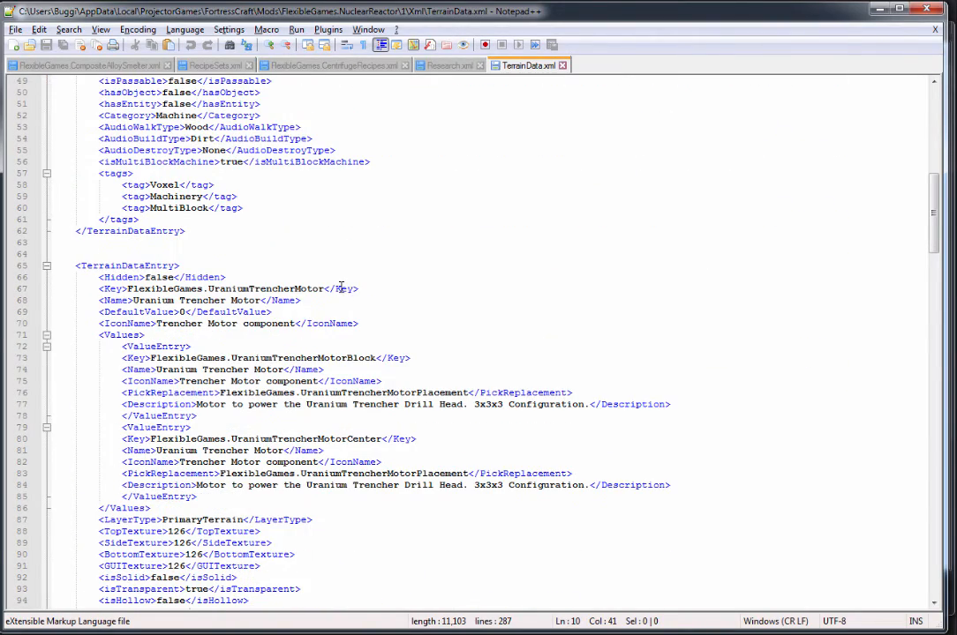
{"action": "scroll", "coordinate": [342, 297], "scroll_direction": "down", "scroll_amount": 1}
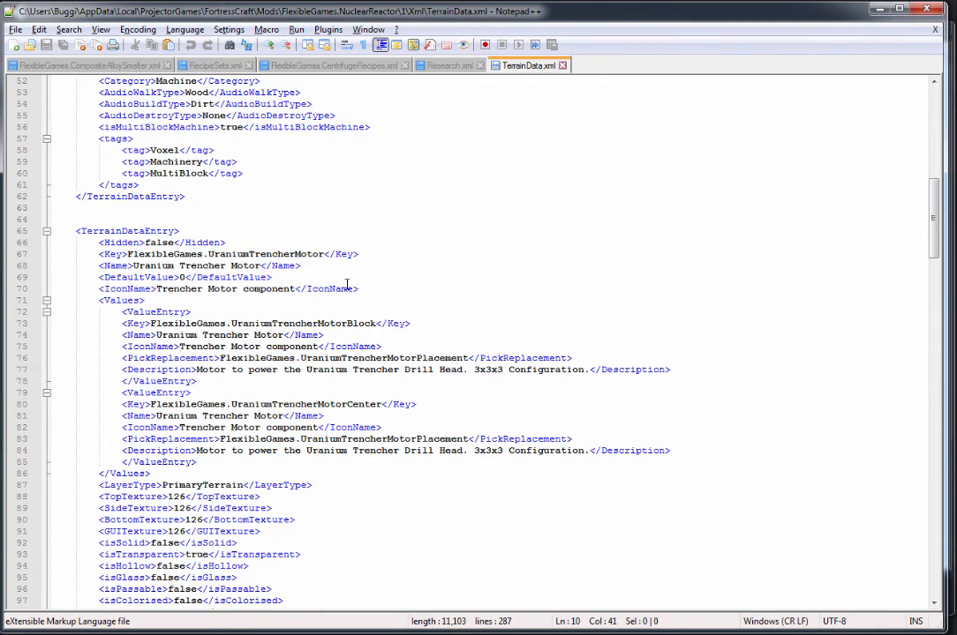
{"action": "scroll", "coordinate": [358, 290], "scroll_direction": "down", "scroll_amount": 3}
{"action": "double_click", "coordinate": [289, 152]}
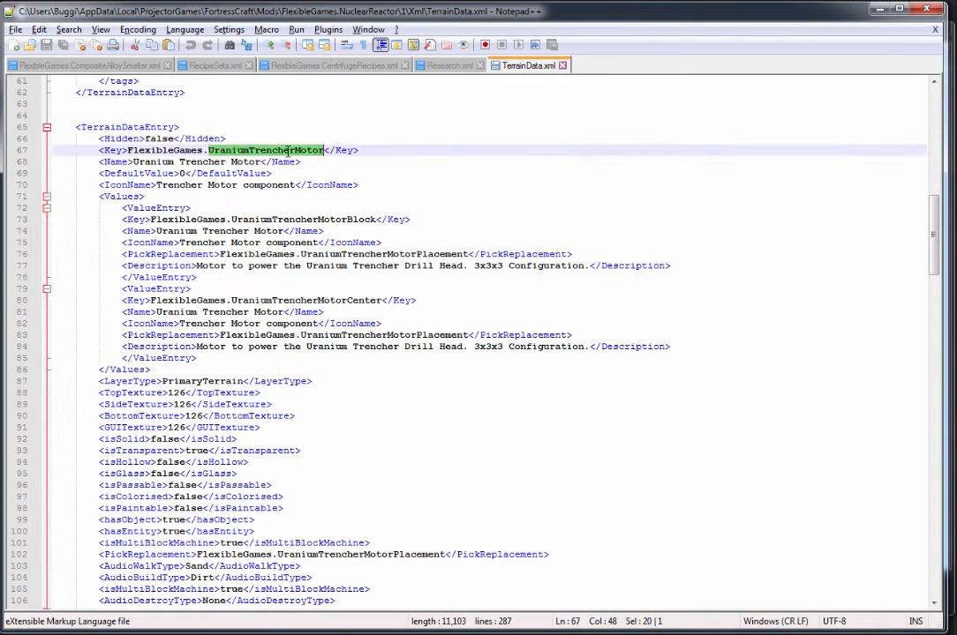
{"action": "scroll", "coordinate": [303, 192], "scroll_direction": "down", "scroll_amount": 1}
{"action": "double_click", "coordinate": [300, 184]}
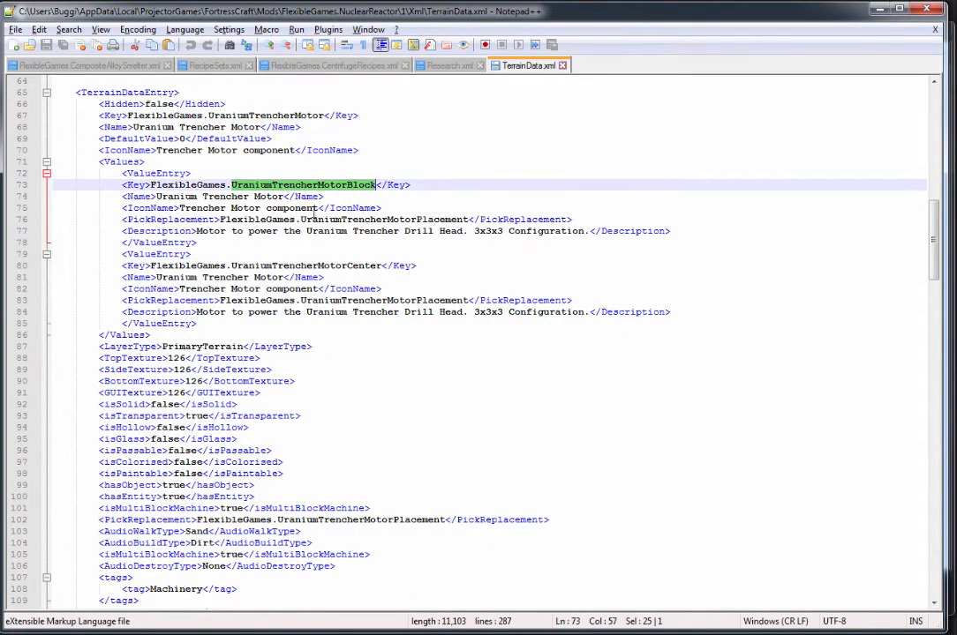
{"action": "double_click", "coordinate": [330, 265]}
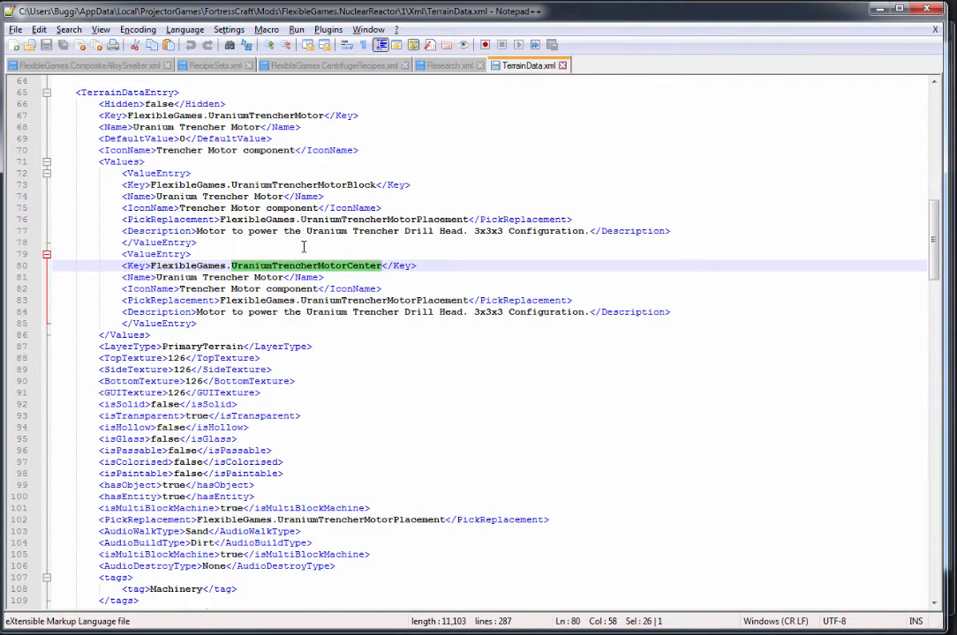
{"action": "left_click", "coordinate": [210, 243]}
{"action": "key", "text": "shift+Up"}
{"action": "key", "text": "shift+Up"}
{"action": "key", "text": "shift+Up"}
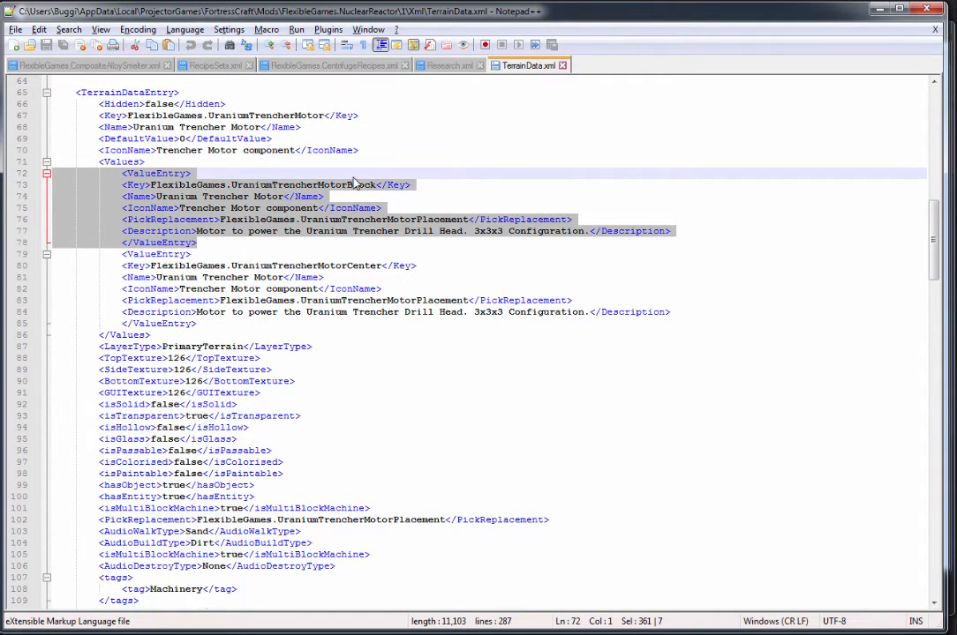
{"action": "left_click", "coordinate": [364, 265]}
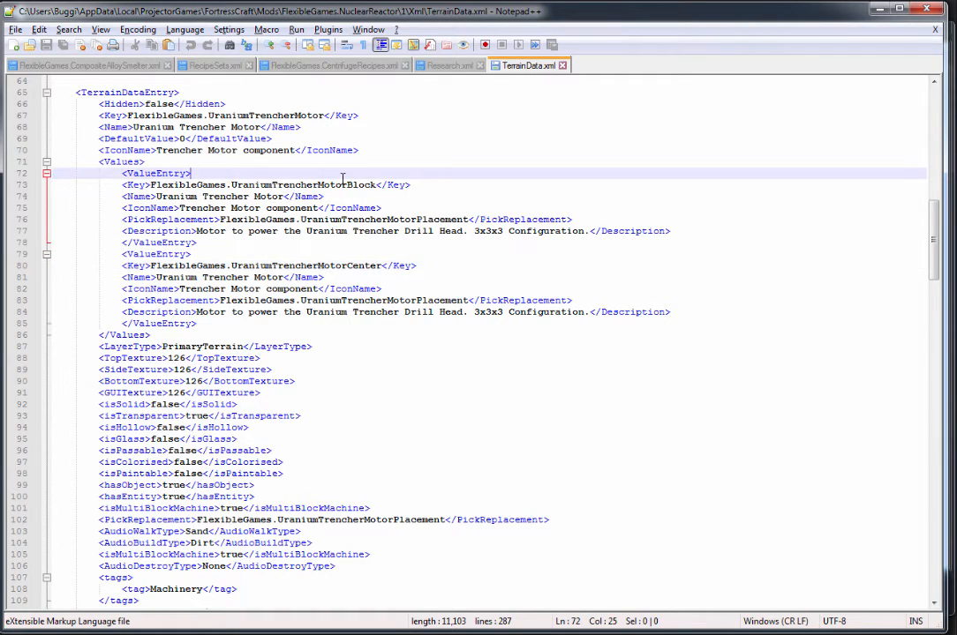
{"action": "key", "text": "Left"}
{"action": "key", "text": "Left"}
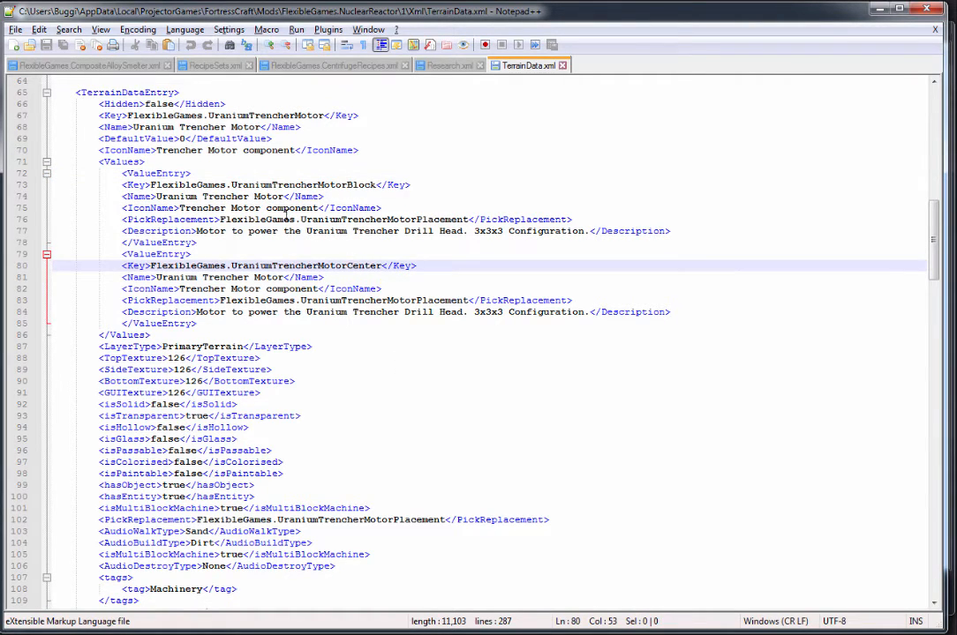
{"action": "left_click", "coordinate": [243, 243]}
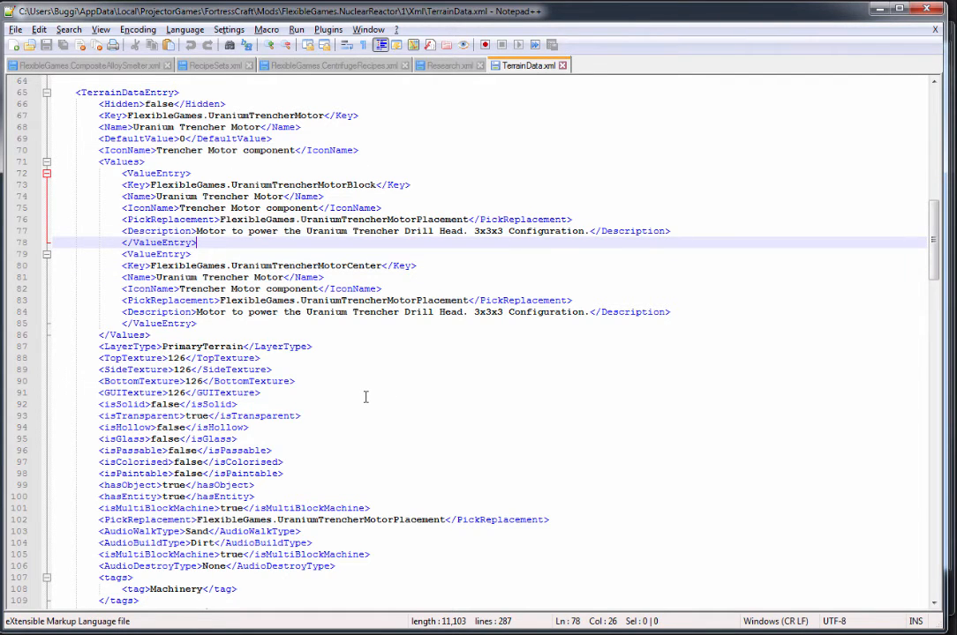
{"action": "scroll", "coordinate": [365, 397], "scroll_direction": "down", "scroll_amount": 4}
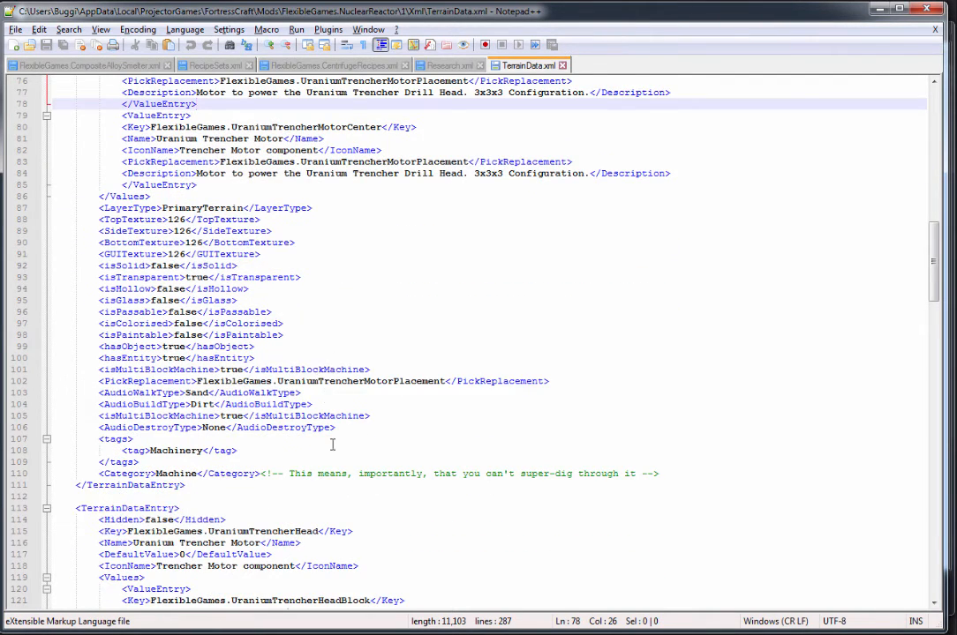
{"action": "scroll", "coordinate": [336, 439], "scroll_direction": "down", "scroll_amount": 1}
{"action": "left_click_drag", "start_coordinate": [196, 346], "coordinate": [448, 349]}
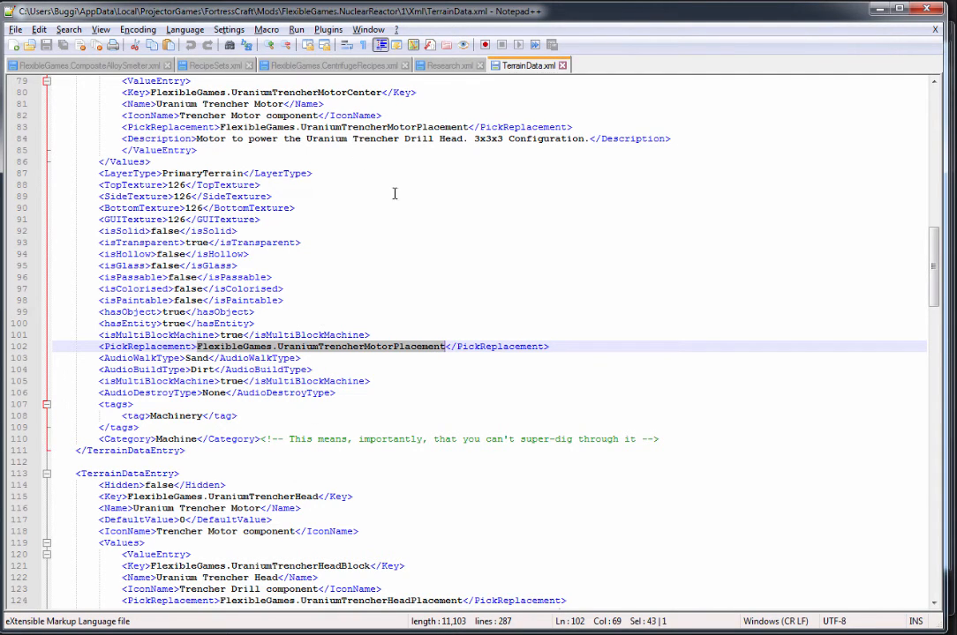
{"action": "left_click", "coordinate": [427, 347]}
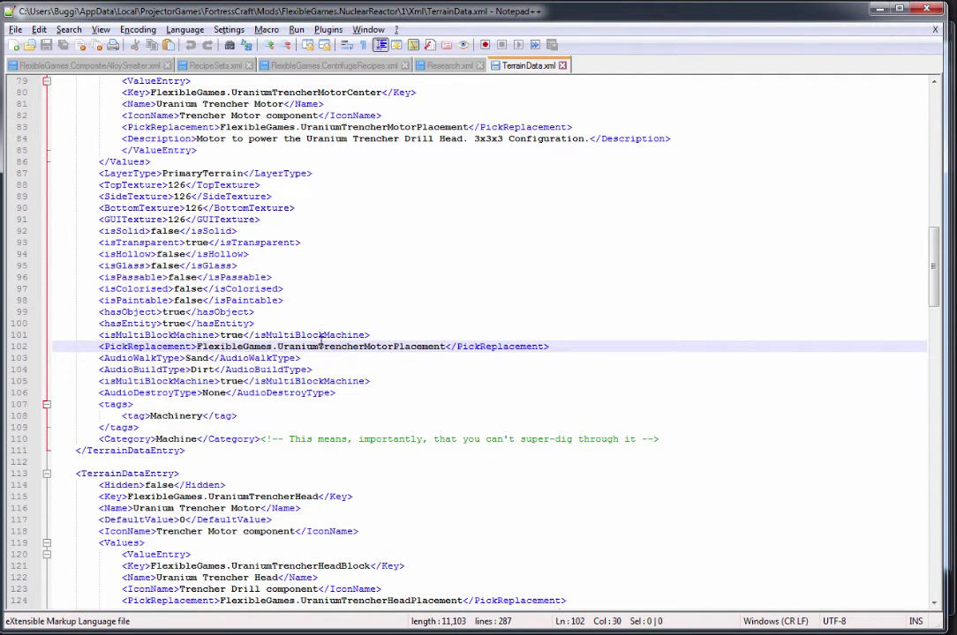
{"action": "double_click", "coordinate": [426, 348]}
{"action": "left_click", "coordinate": [371, 346]}
{"action": "scroll", "coordinate": [387, 359], "scroll_direction": "down", "scroll_amount": 5}
{"action": "scroll", "coordinate": [292, 184], "scroll_direction": "down", "scroll_amount": 3}
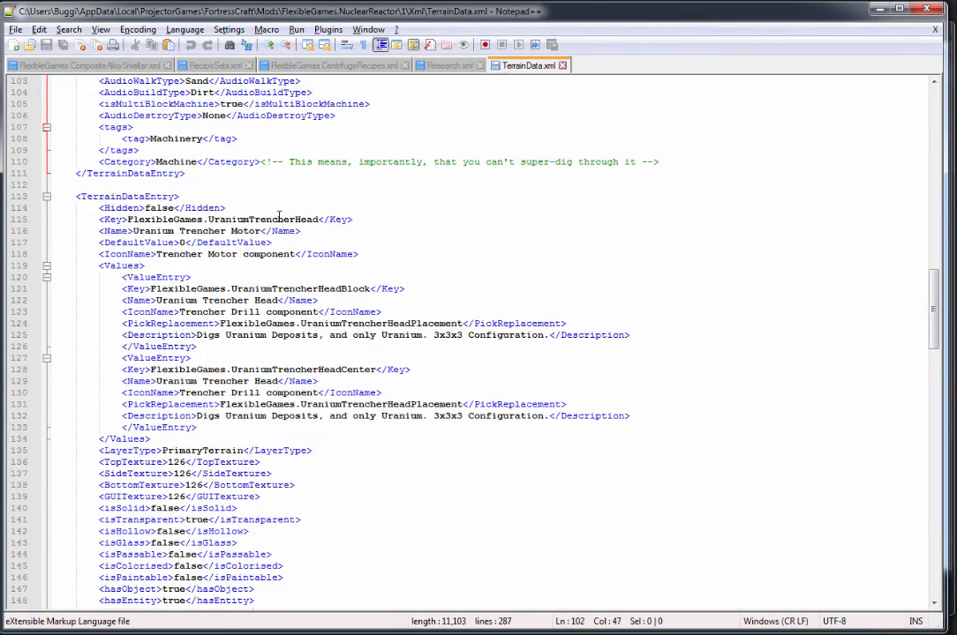
{"action": "left_click", "coordinate": [279, 218]}
{"action": "scroll", "coordinate": [245, 206], "scroll_direction": "down", "scroll_amount": 6}
{"action": "scroll", "coordinate": [244, 205], "scroll_direction": "down", "scroll_amount": 6}
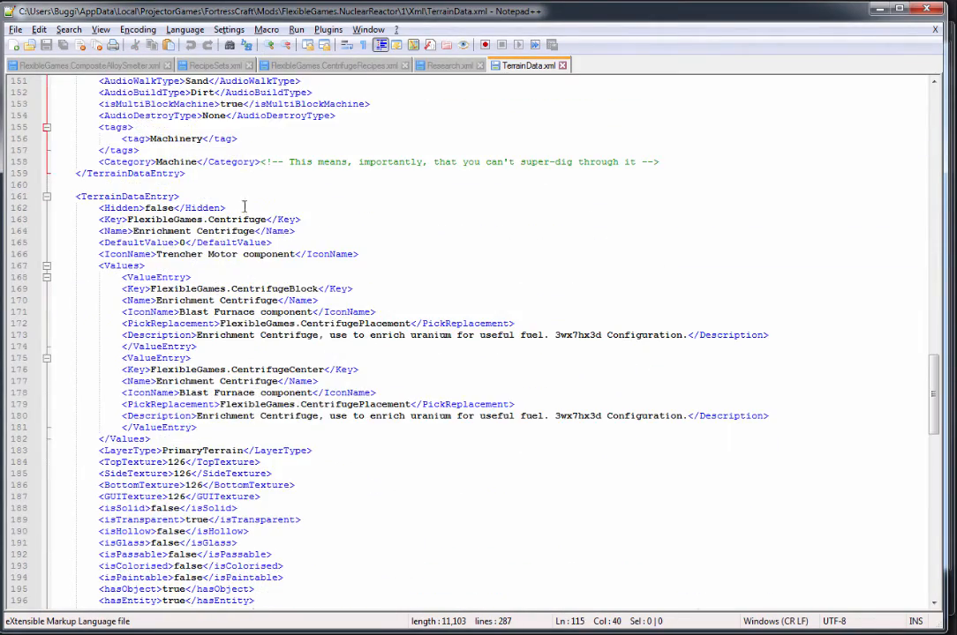
{"action": "left_click", "coordinate": [203, 185]}
{"action": "scroll", "coordinate": [307, 268], "scroll_direction": "down", "scroll_amount": 8}
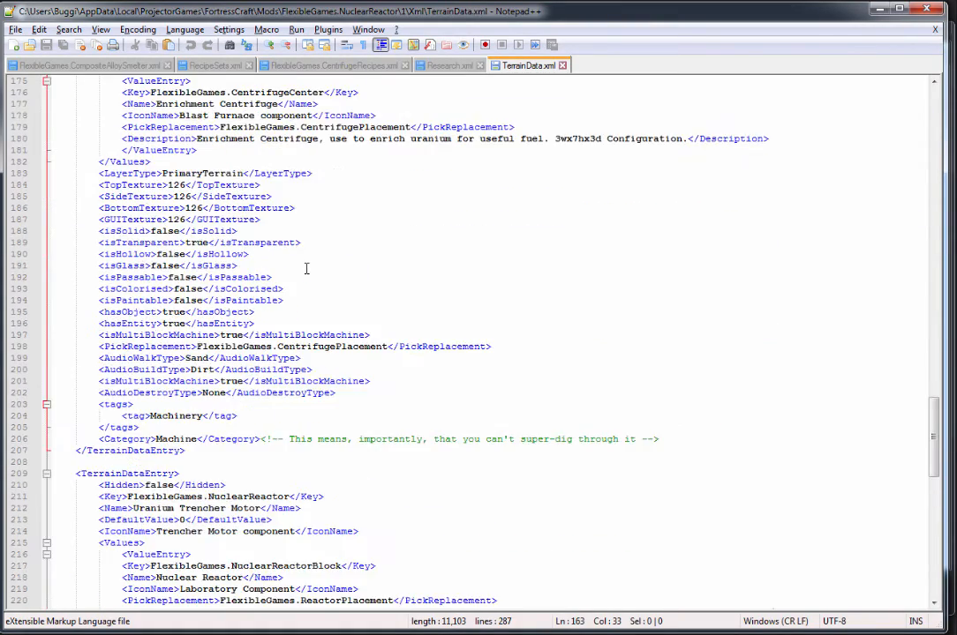
{"action": "scroll", "coordinate": [306, 268], "scroll_direction": "down", "scroll_amount": 8}
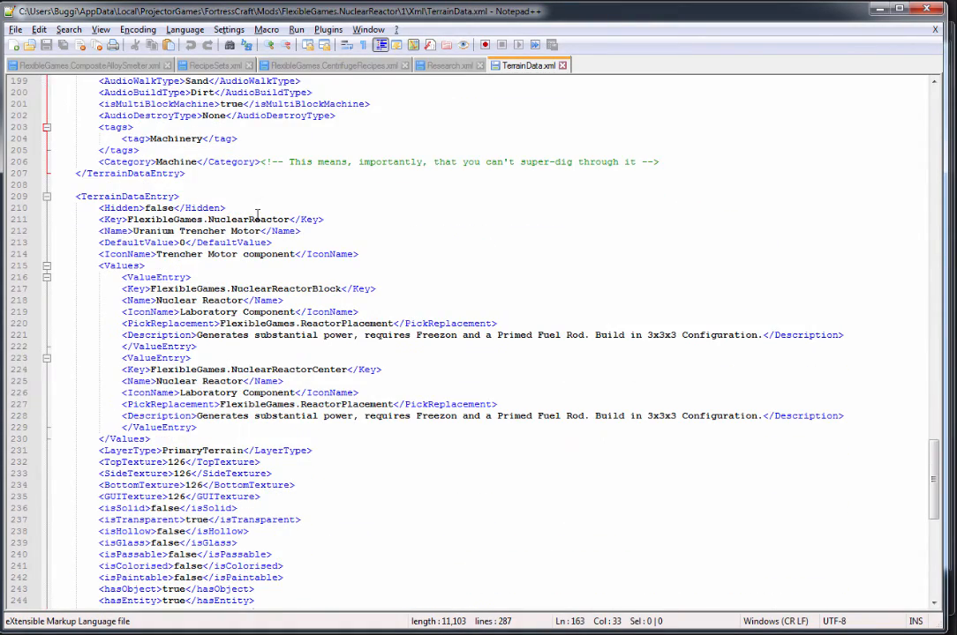
{"action": "scroll", "coordinate": [345, 326], "scroll_direction": "down", "scroll_amount": 7}
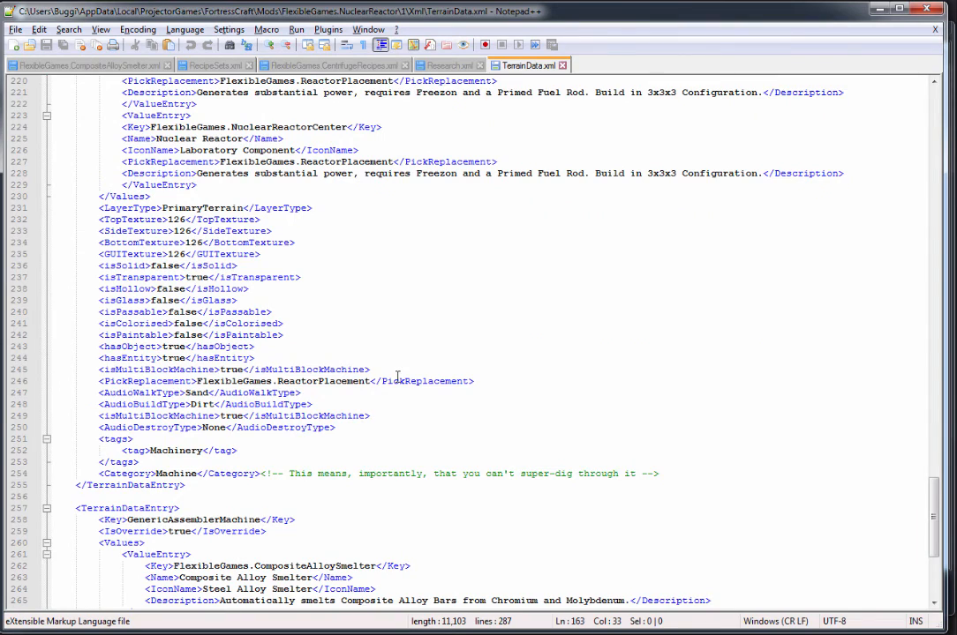
{"action": "scroll", "coordinate": [398, 375], "scroll_direction": "down", "scroll_amount": 5}
{"action": "scroll", "coordinate": [360, 393], "scroll_direction": "down", "scroll_amount": 3}
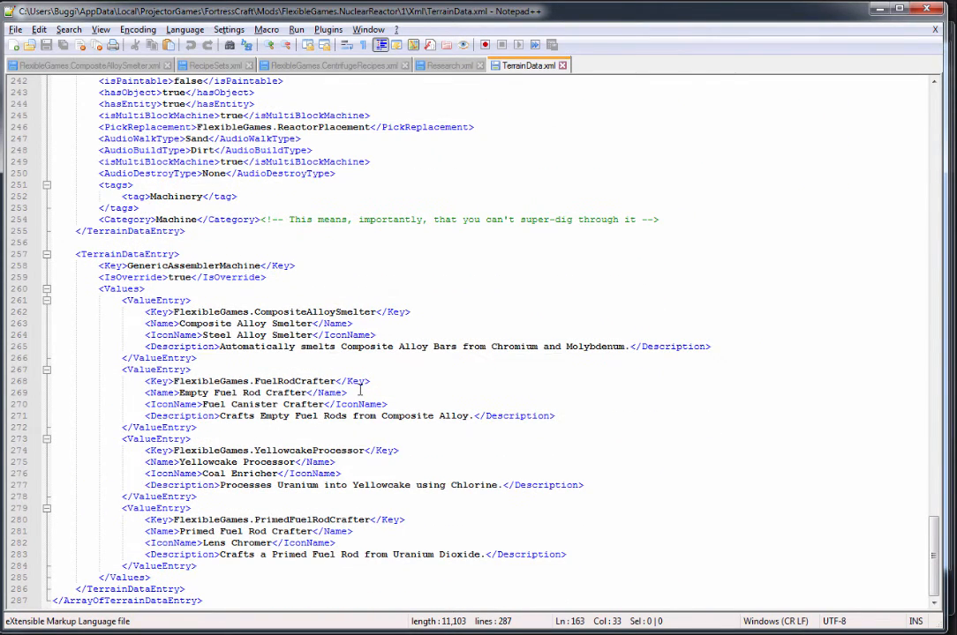
{"action": "double_click", "coordinate": [150, 268]}
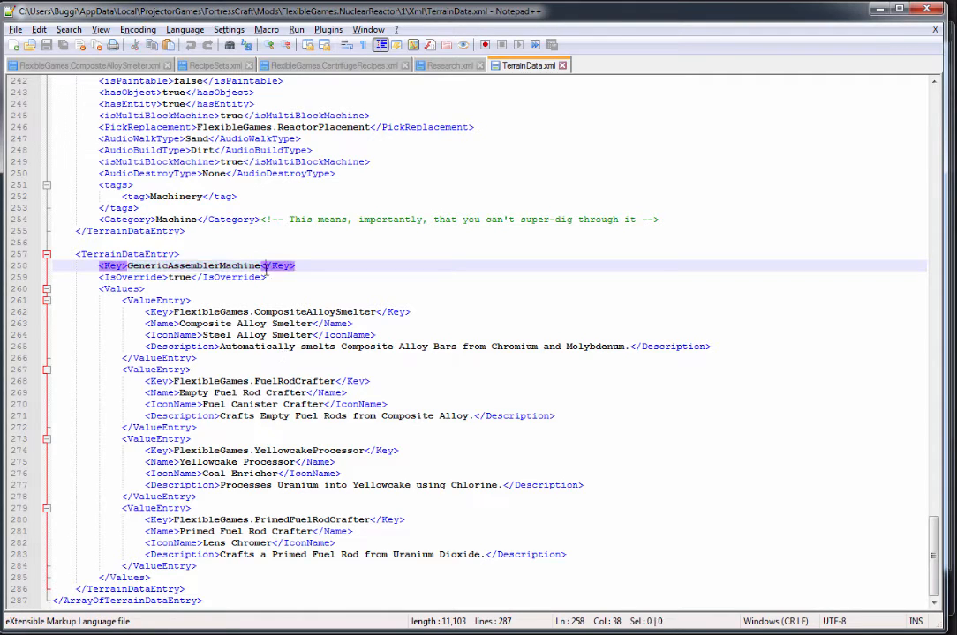
{"action": "left_click", "coordinate": [170, 278]}
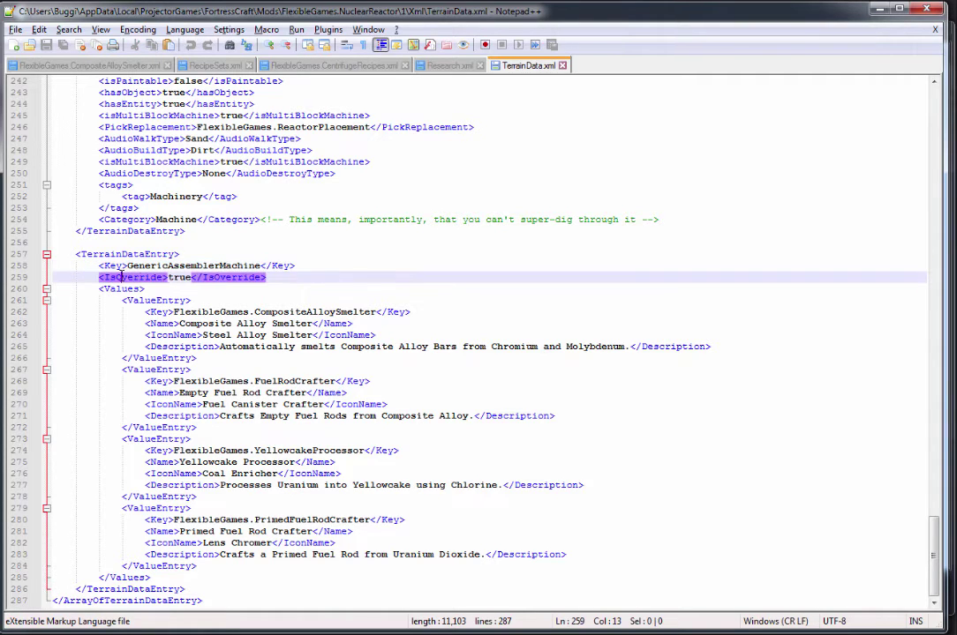
{"action": "double_click", "coordinate": [181, 266]}
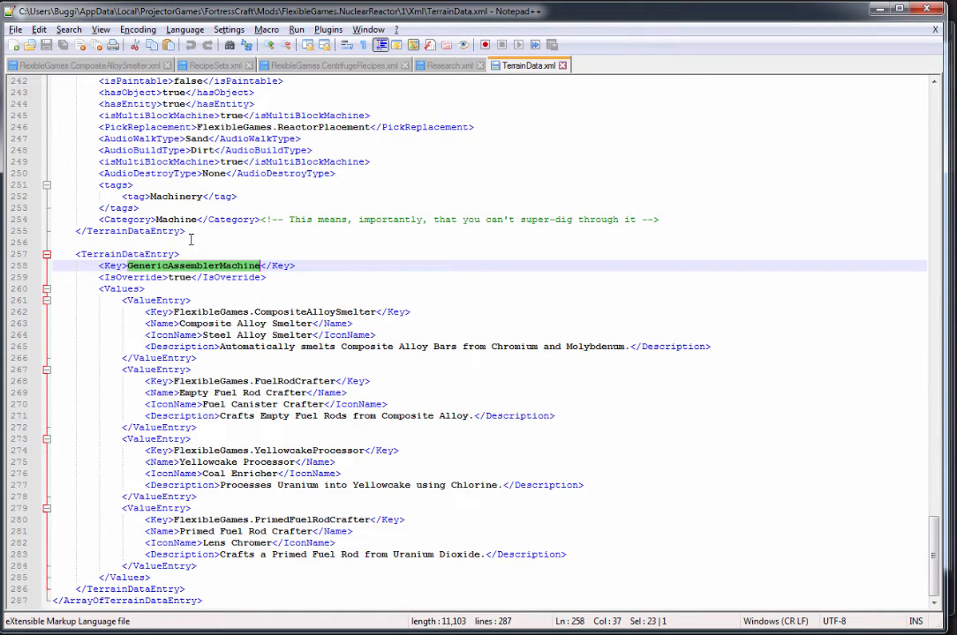
{"action": "left_click", "coordinate": [168, 278]}
{"action": "left_click", "coordinate": [163, 312]}
{"action": "double_click", "coordinate": [174, 335]}
{"action": "left_click", "coordinate": [188, 404]}
{"action": "left_click", "coordinate": [223, 531]}
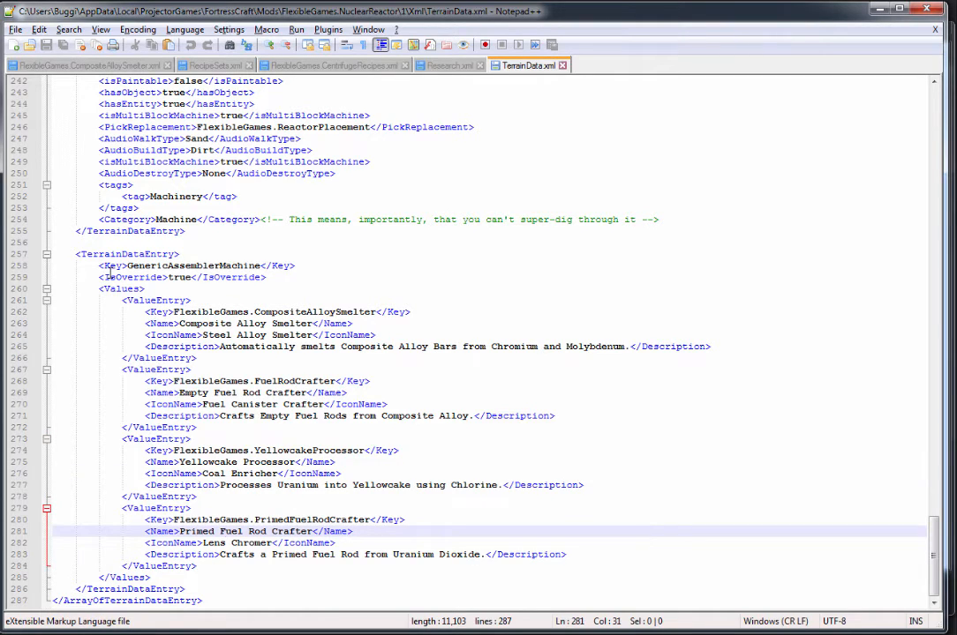
{"action": "left_click", "coordinate": [411, 312]}
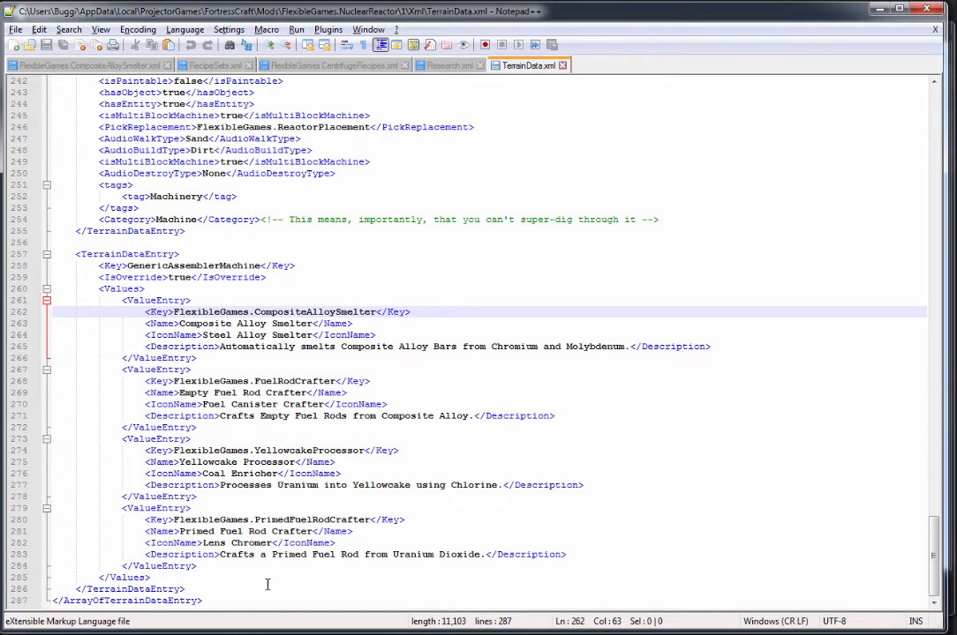
{"action": "left_click", "coordinate": [243, 569]}
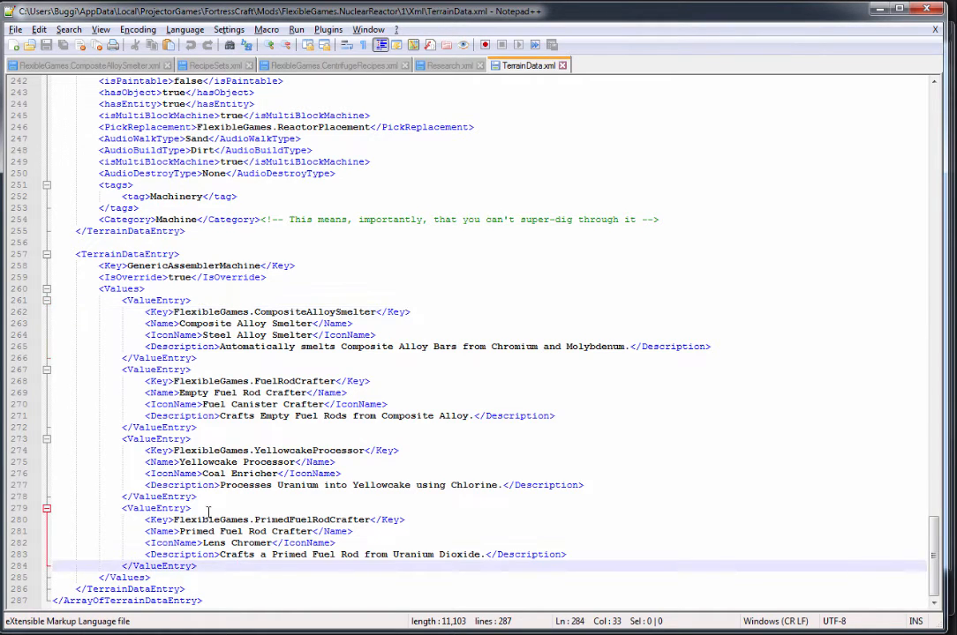
{"action": "left_click", "coordinate": [209, 481]}
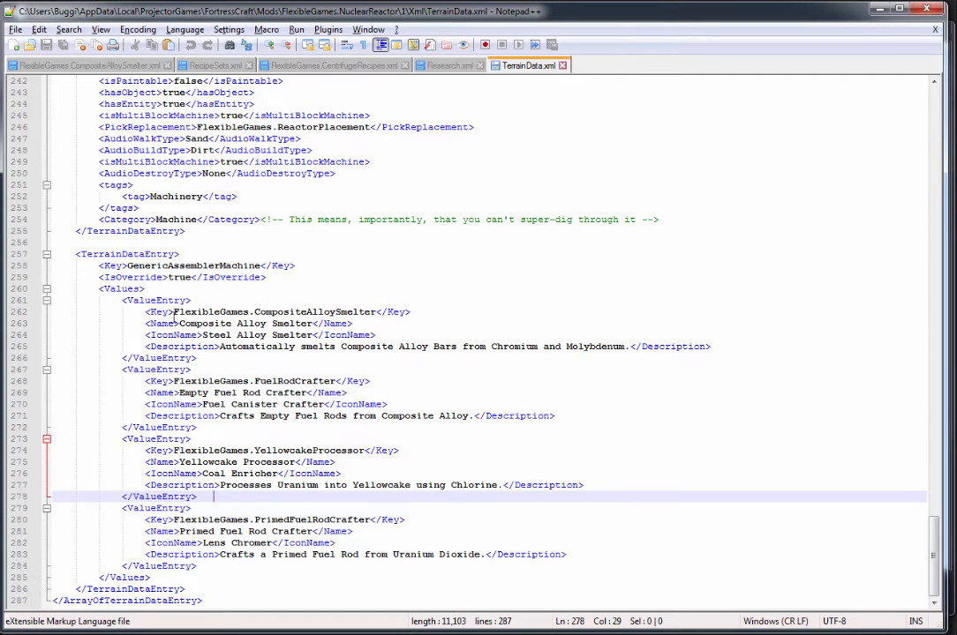
{"action": "left_click", "coordinate": [177, 312]}
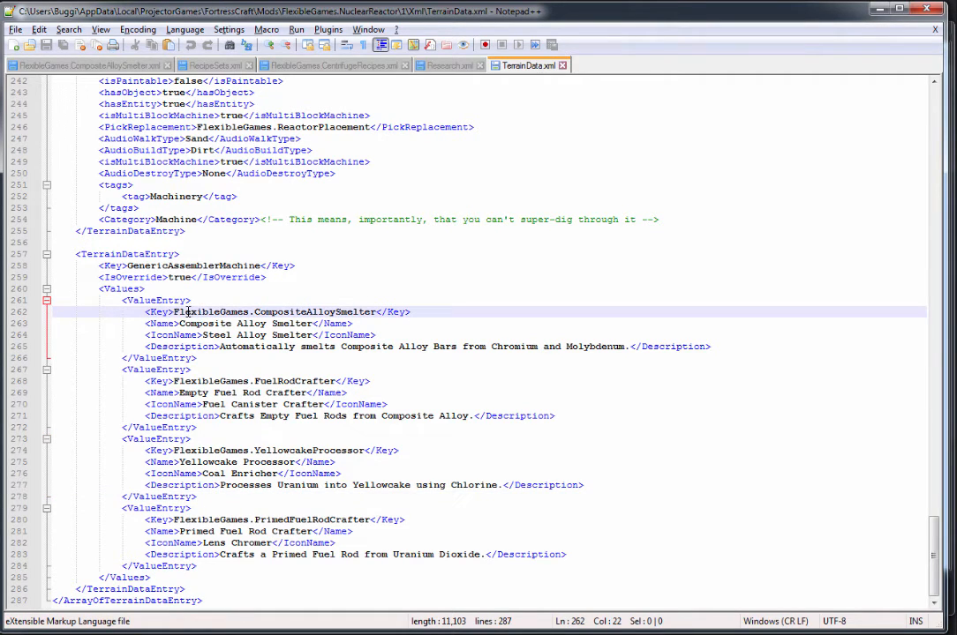
{"action": "left_click", "coordinate": [177, 336]}
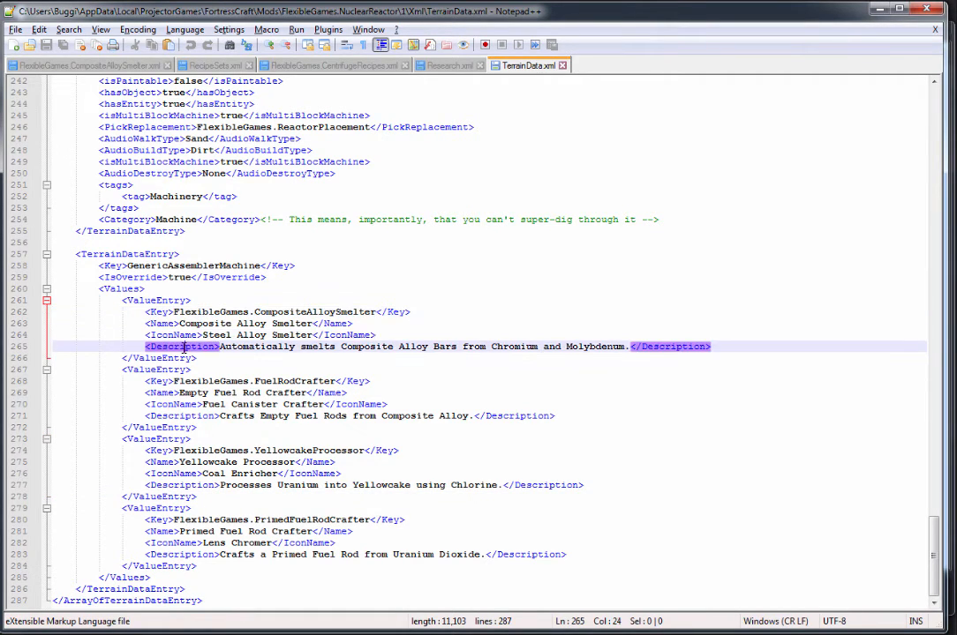
{"action": "left_click", "coordinate": [185, 335]}
{"action": "left_click", "coordinate": [320, 335]}
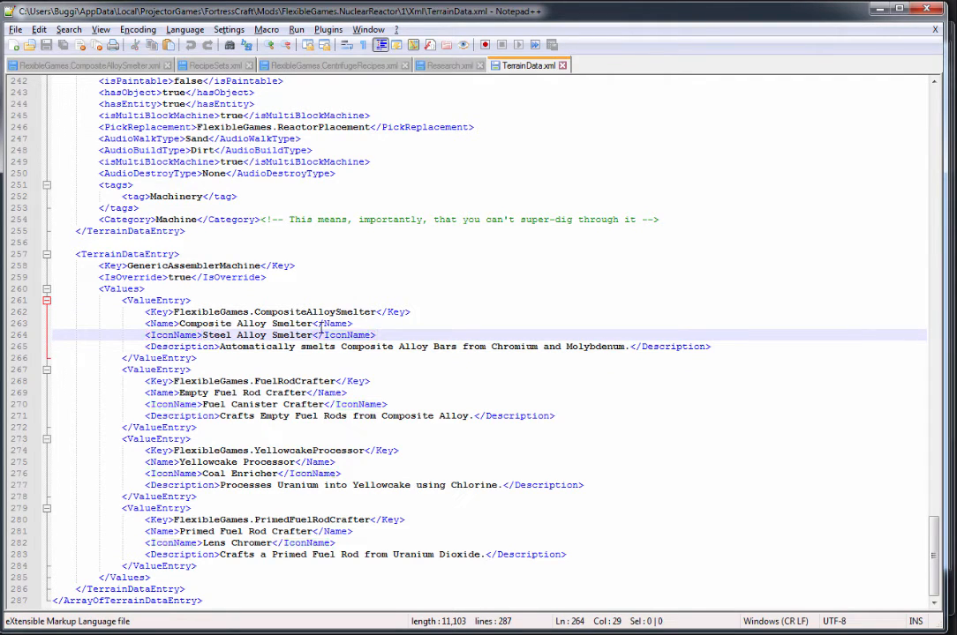
{"action": "double_click", "coordinate": [216, 335]}
{"action": "triple_click", "coordinate": [216, 335]}
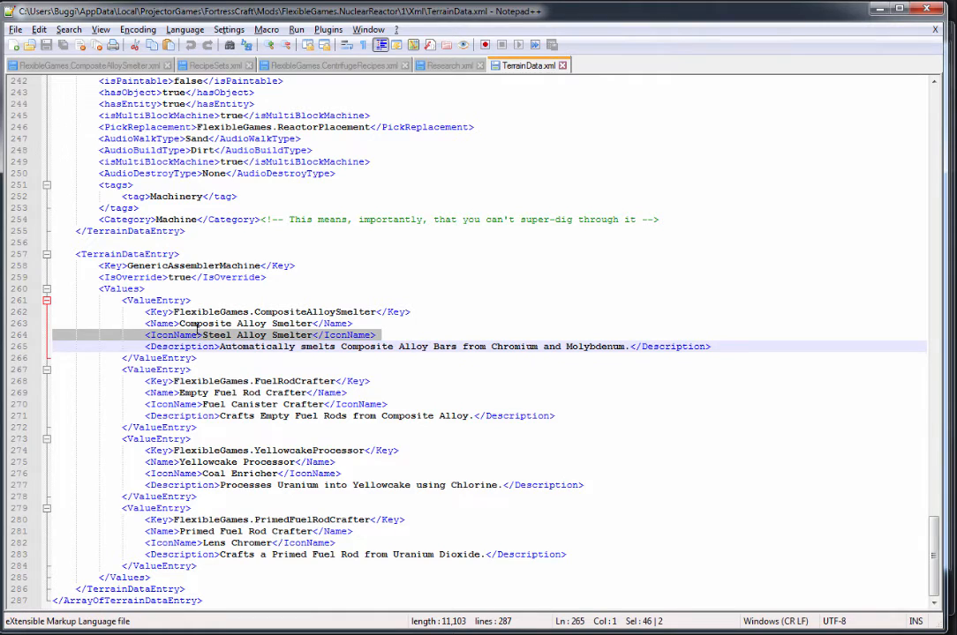
{"action": "left_click", "coordinate": [214, 336]}
{"action": "left_click_drag", "start_coordinate": [204, 335], "coordinate": [302, 339]}
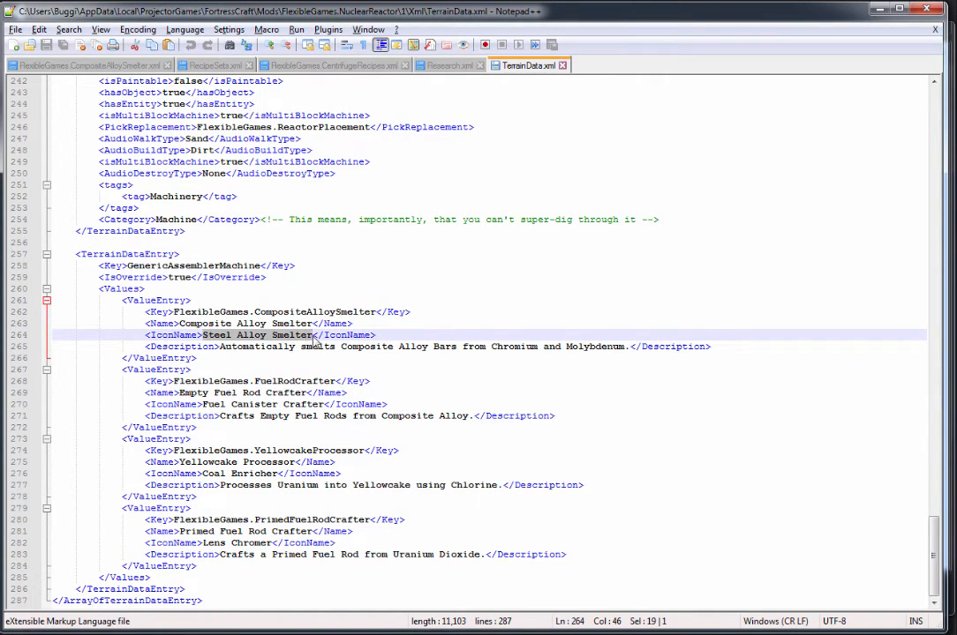
{"action": "left_click", "coordinate": [313, 338]}
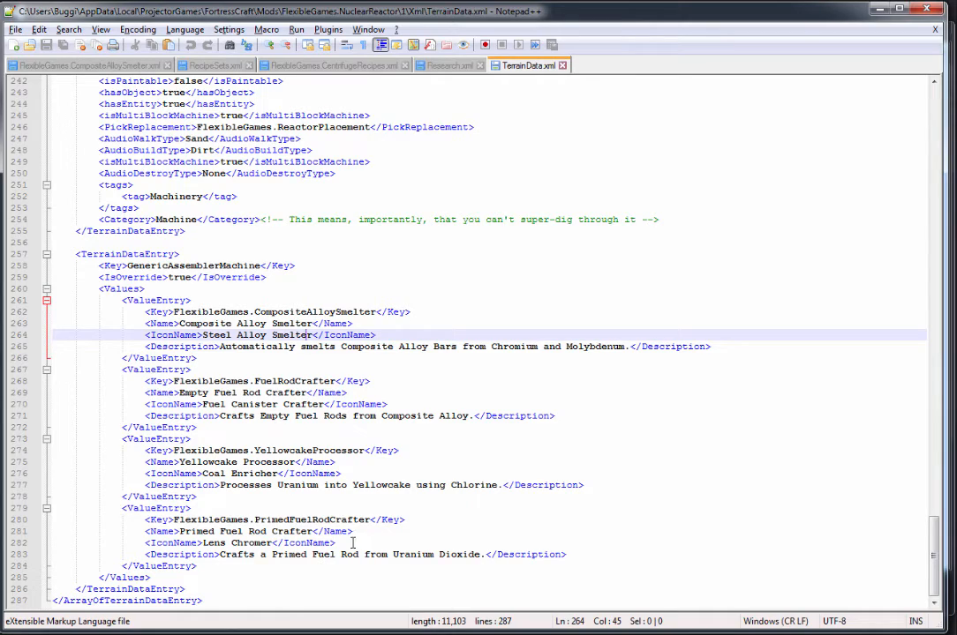
{"action": "scroll", "coordinate": [313, 447], "scroll_direction": "up", "scroll_amount": 8}
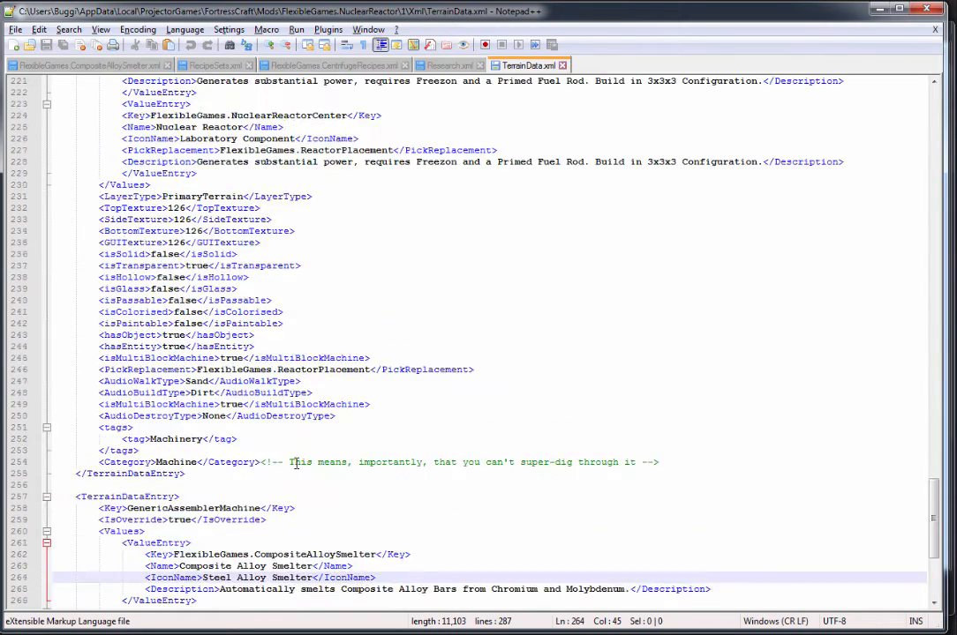
{"action": "scroll", "coordinate": [313, 448], "scroll_direction": "up", "scroll_amount": 8}
{"action": "scroll", "coordinate": [313, 447], "scroll_direction": "up", "scroll_amount": 8}
{"action": "scroll", "coordinate": [313, 447], "scroll_direction": "up", "scroll_amount": 8}
{"action": "scroll", "coordinate": [300, 455], "scroll_direction": "up", "scroll_amount": 7}
{"action": "scroll", "coordinate": [300, 454], "scroll_direction": "up", "scroll_amount": 7}
{"action": "scroll", "coordinate": [300, 454], "scroll_direction": "up", "scroll_amount": 7}
{"action": "scroll", "coordinate": [300, 454], "scroll_direction": "up", "scroll_amount": 7}
{"action": "scroll", "coordinate": [292, 456], "scroll_direction": "up", "scroll_amount": 7}
{"action": "scroll", "coordinate": [289, 441], "scroll_direction": "up", "scroll_amount": 7}
{"action": "scroll", "coordinate": [240, 473], "scroll_direction": "up", "scroll_amount": 4}
{"action": "scroll", "coordinate": [240, 441], "scroll_direction": "up", "scroll_amount": 4}
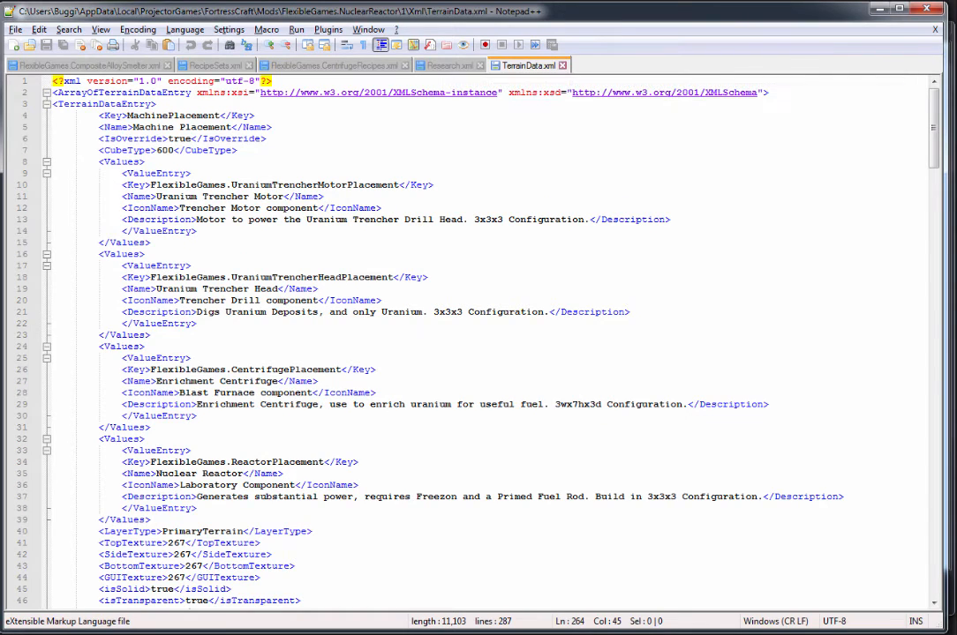
Switch to the Explorer window showing the Xml folder containing TerrainData.xml.
{"action": "key", "text": "alt+Tab"}
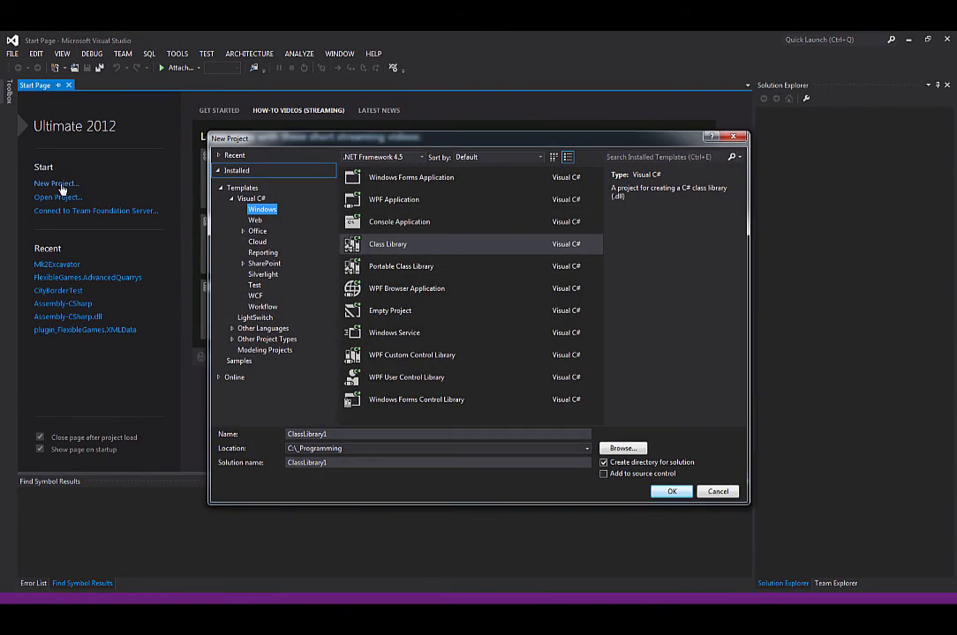
Create a Visual C# Class Library project named FlexibleGames.NuclearReactor.
{"action": "left_click", "coordinate": [385, 245]}
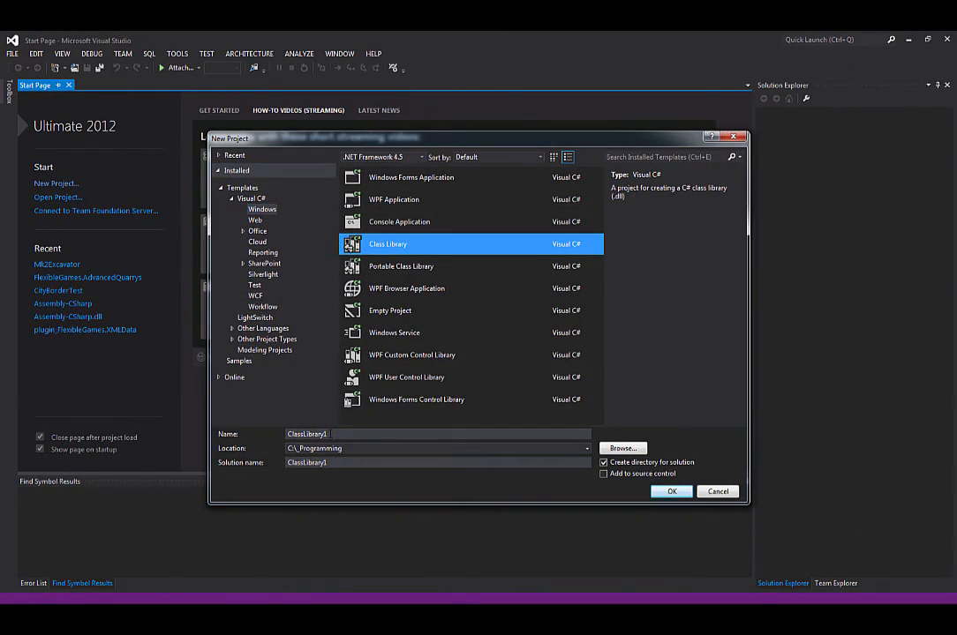
{"action": "left_click_drag", "start_coordinate": [327, 433], "coordinate": [250, 439]}
{"action": "type", "text": "Flex"}
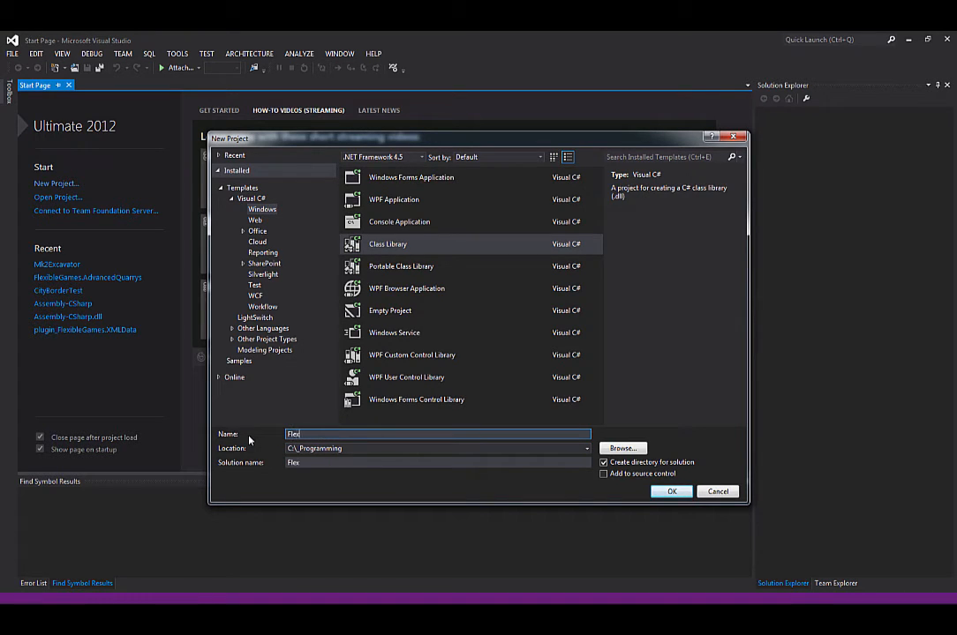
{"action": "type", "text": "ibleGames.Nucle"}
{"action": "type", "text": "arReactor"}
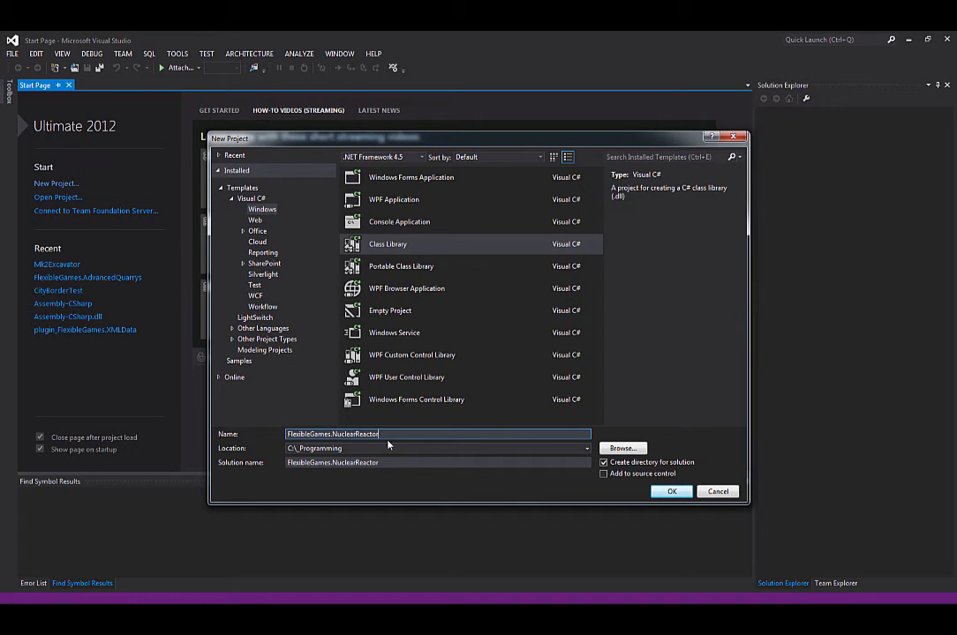
{"action": "left_click", "coordinate": [669, 492]}
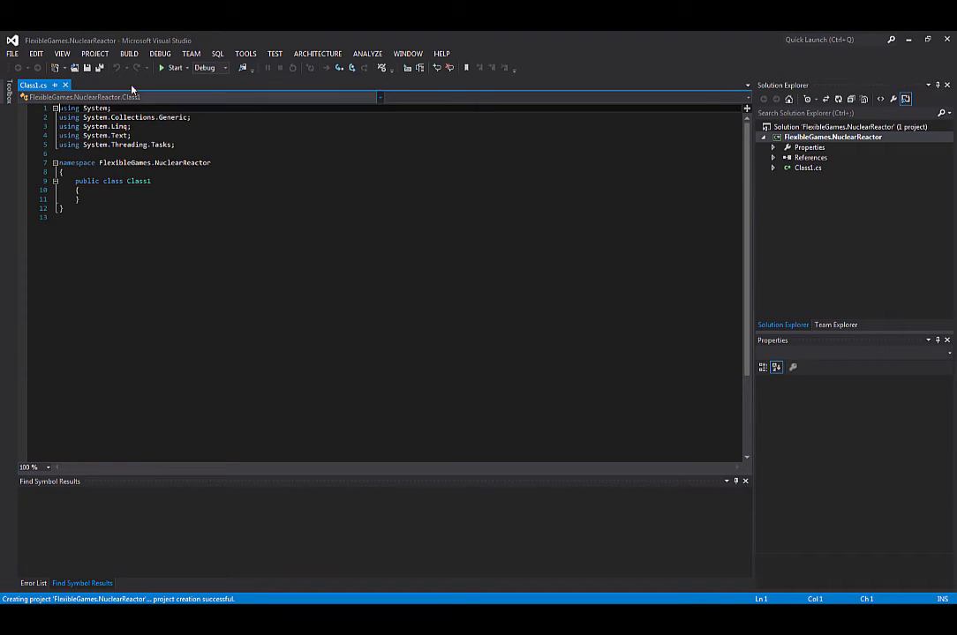
{"action": "left_click", "coordinate": [96, 53]}
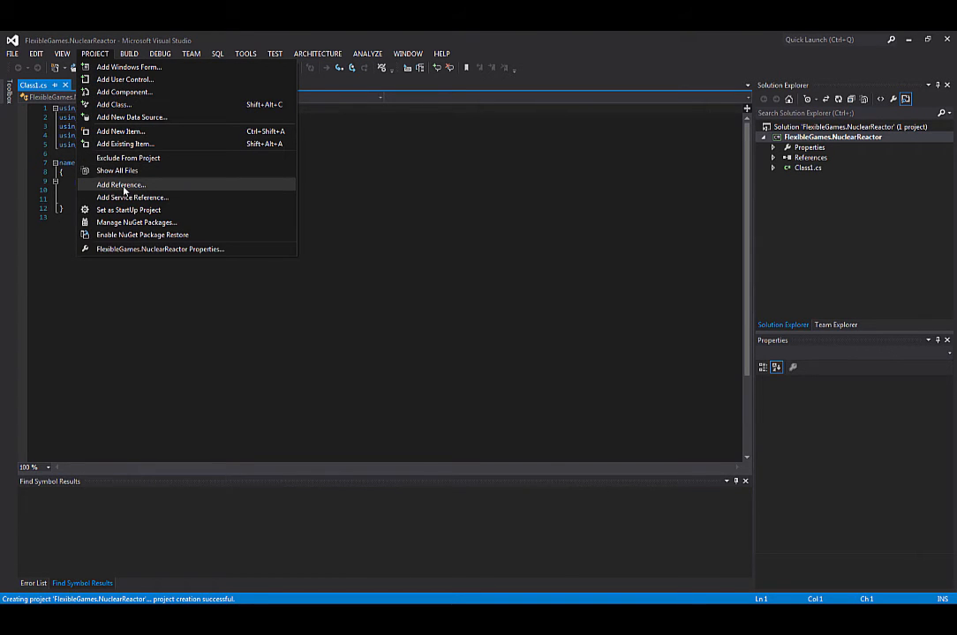
In Reference Manager, tick Assembly-CSharp.dll and UnityEngine.dll from FortressCraft's managed folder.
{"action": "left_click", "coordinate": [120, 184]}
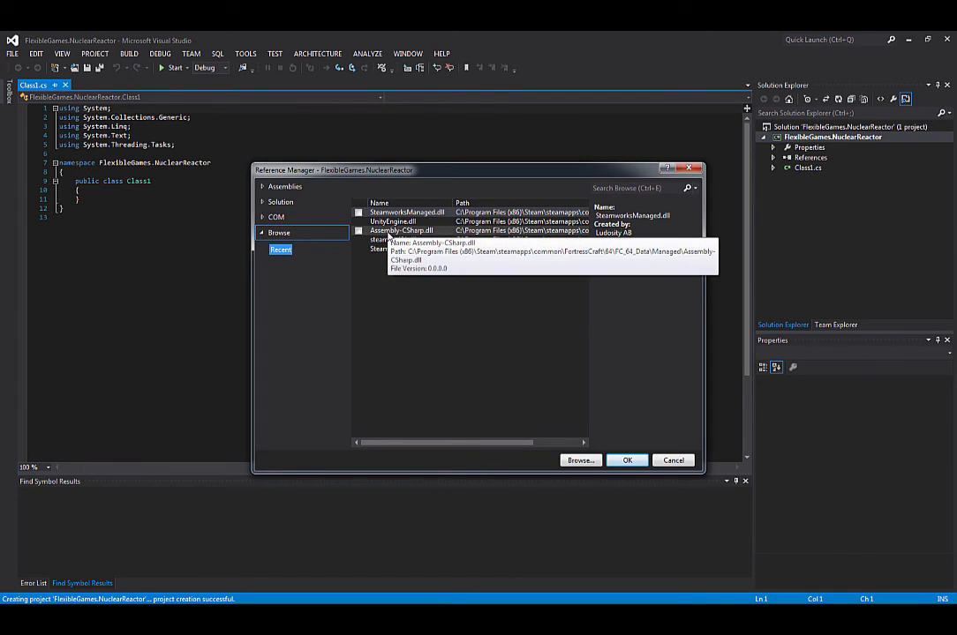
{"action": "left_click", "coordinate": [390, 233]}
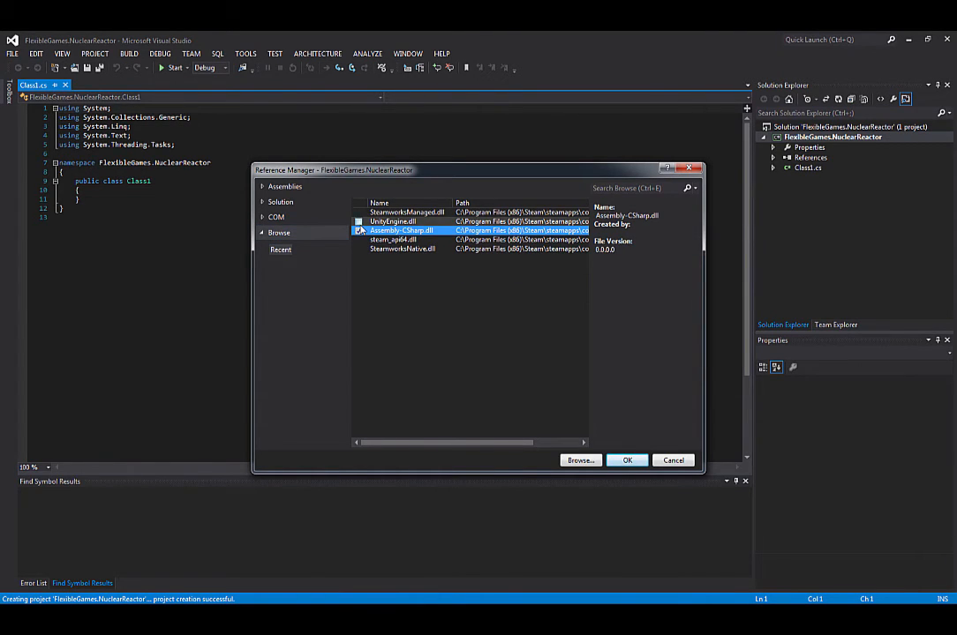
{"action": "left_click", "coordinate": [359, 222]}
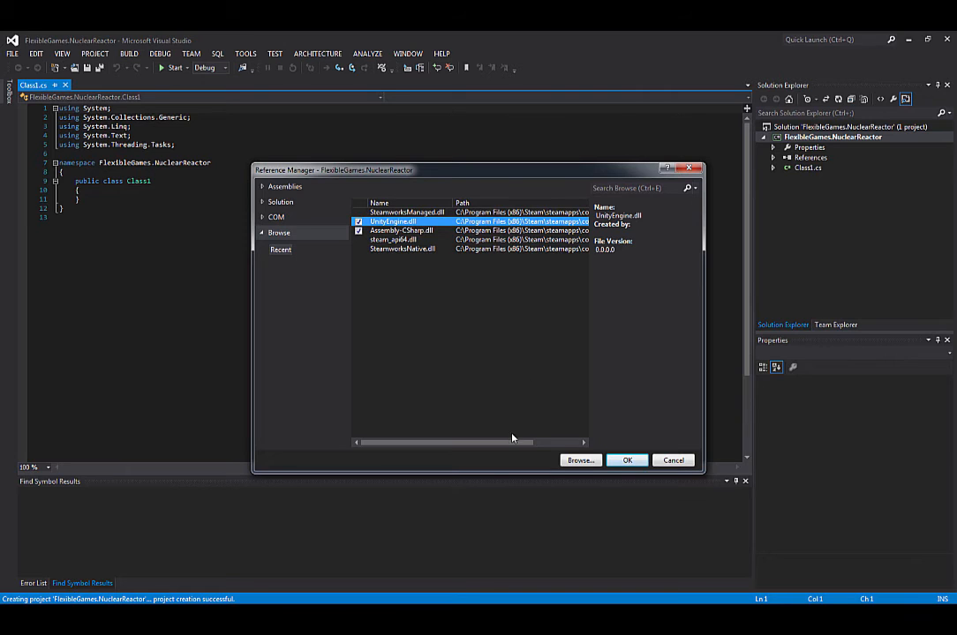
{"action": "left_click_drag", "start_coordinate": [511, 441], "coordinate": [565, 441]}
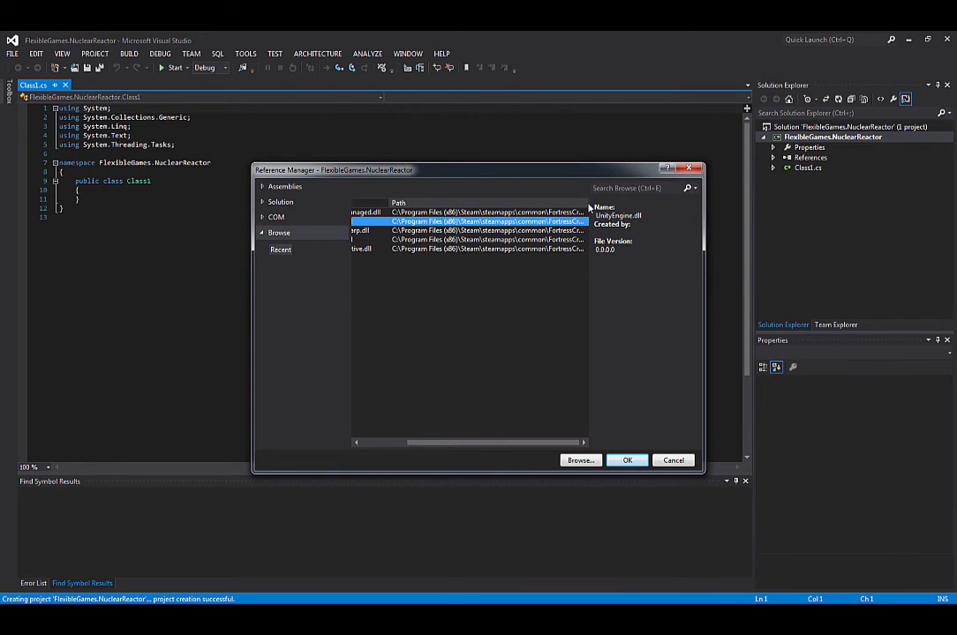
{"action": "left_click_drag", "start_coordinate": [586, 204], "coordinate": [635, 203]}
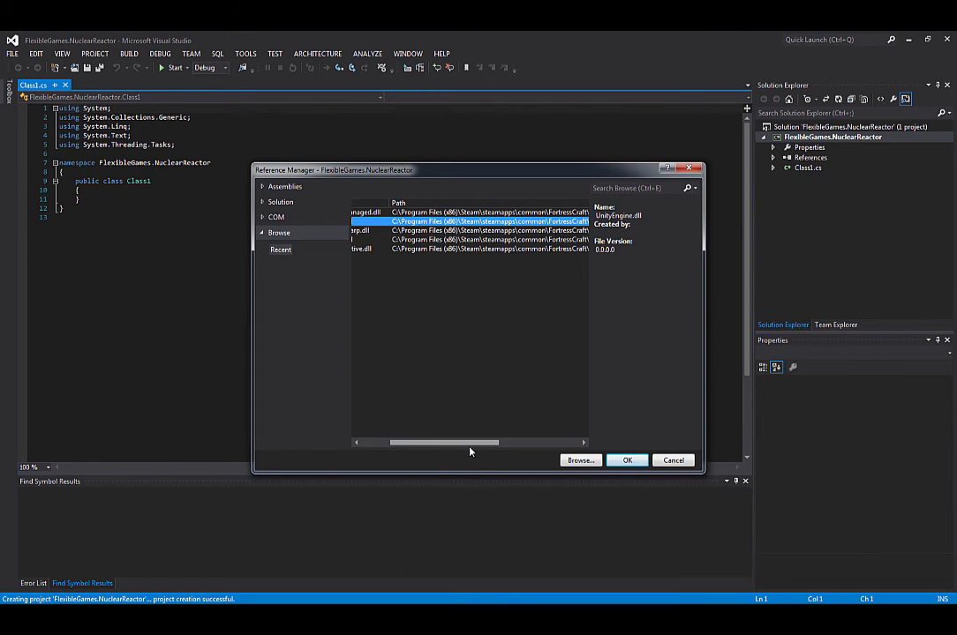
{"action": "left_click_drag", "start_coordinate": [459, 442], "coordinate": [525, 442]}
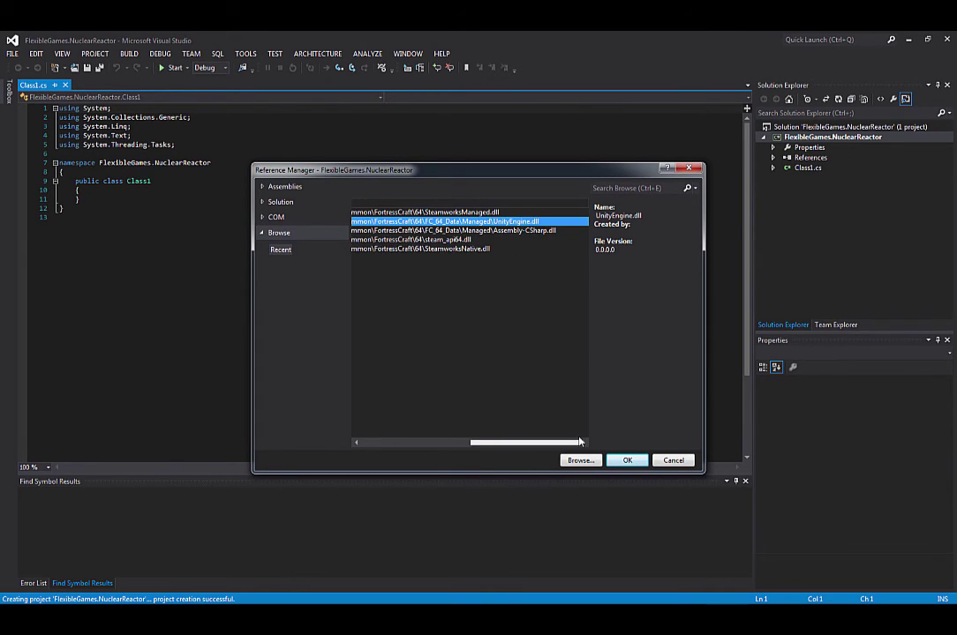
{"action": "left_click", "coordinate": [453, 231]}
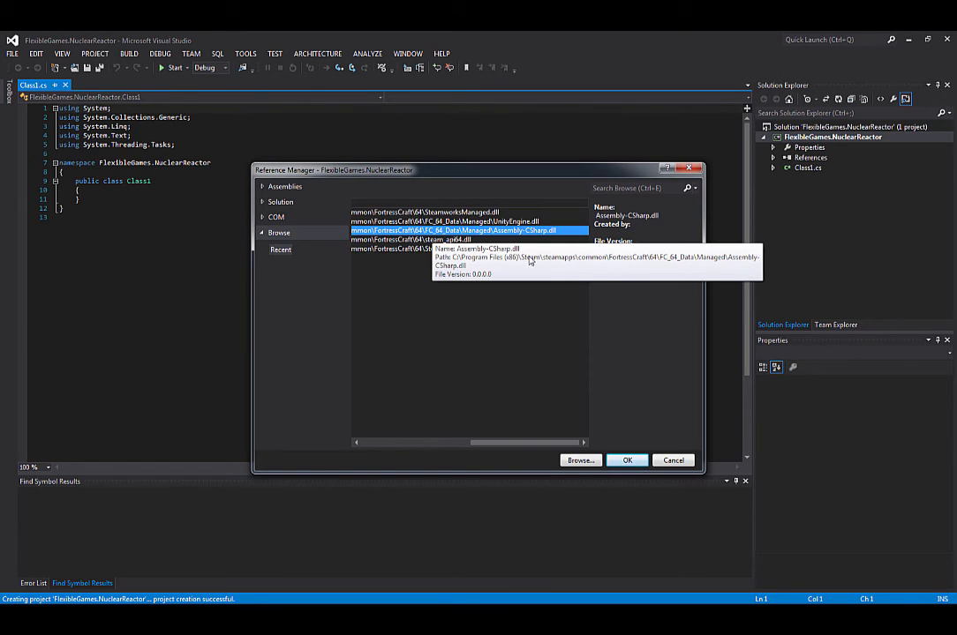
Confirm the references and add a 'using UnityEngine;' directive on line 6 of Class1.cs.
{"action": "left_click", "coordinate": [627, 460]}
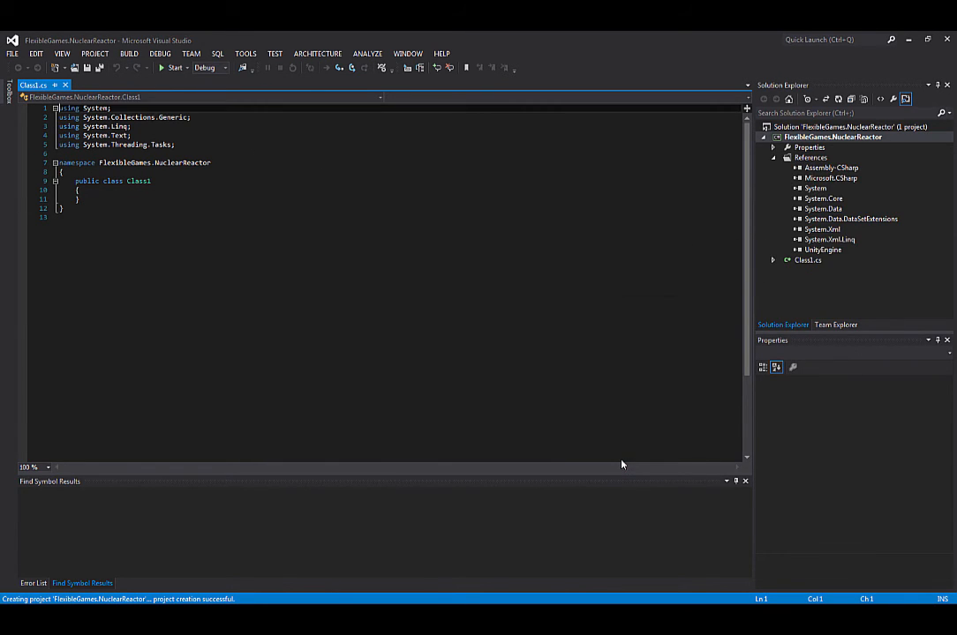
{"action": "left_click", "coordinate": [264, 144]}
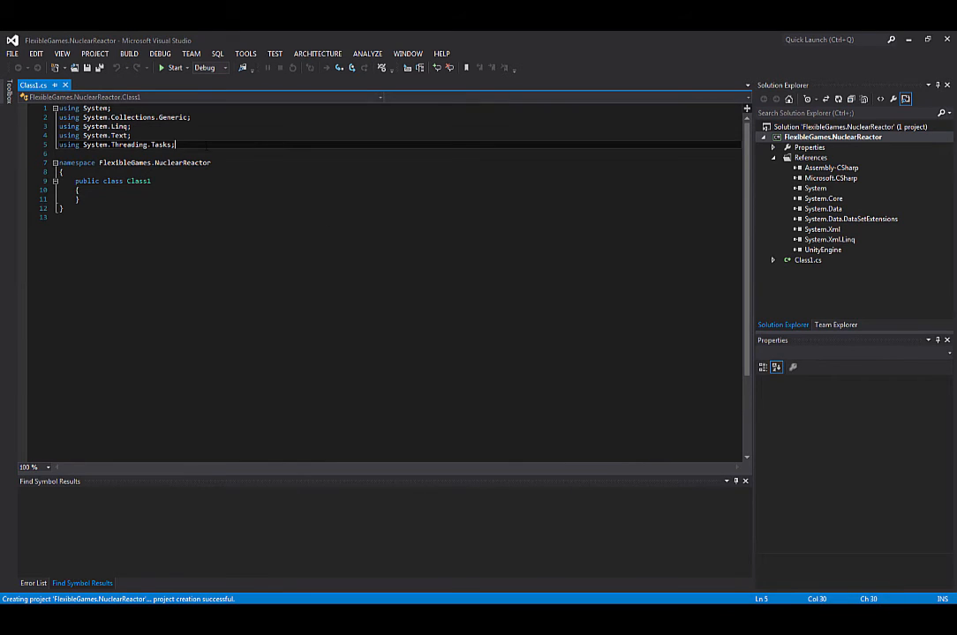
{"action": "key", "text": "Return"}
{"action": "type", "text": "using"}
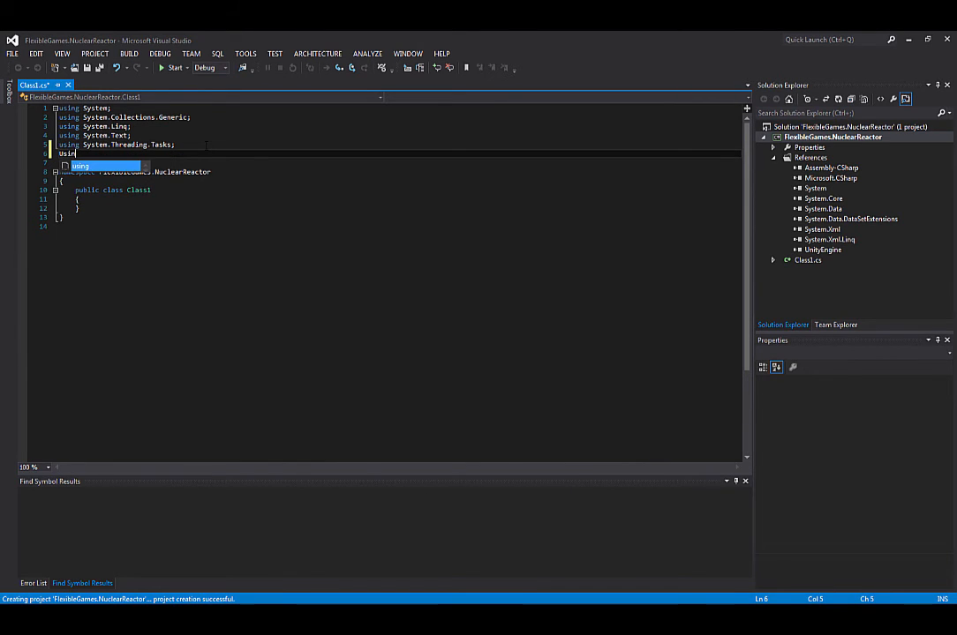
{"action": "key", "text": "BackSpace"}
{"action": "key", "text": "BackSpace"}
{"action": "key", "text": "BackSpace"}
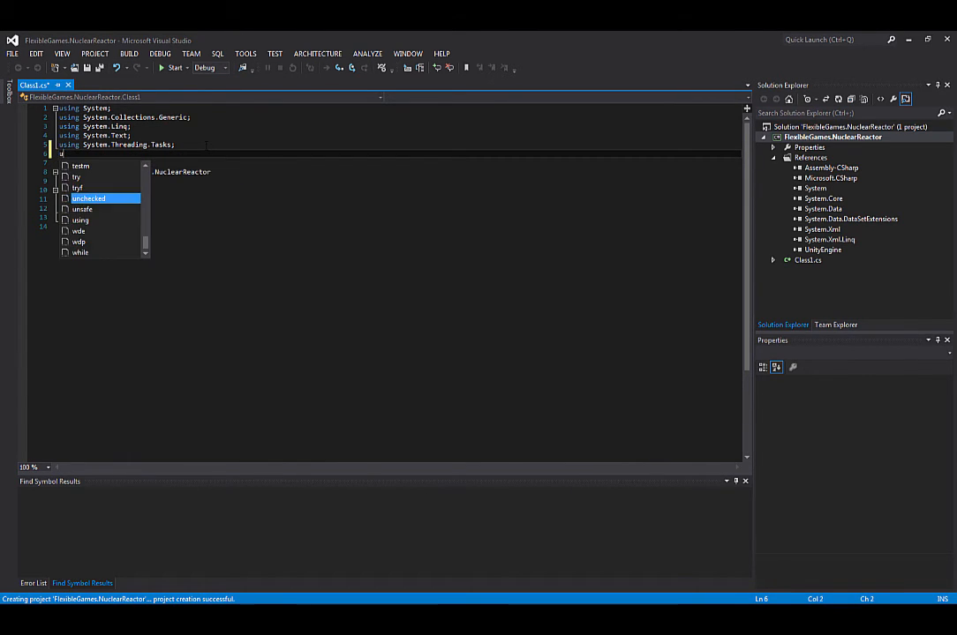
{"action": "type", "text": "using "}
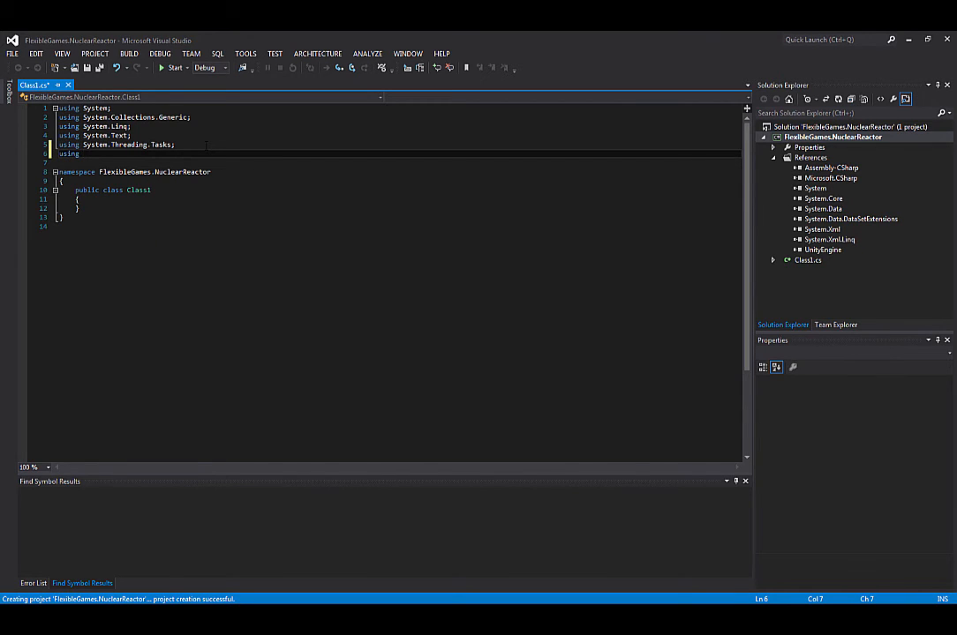
{"action": "type", "text": "Un"}
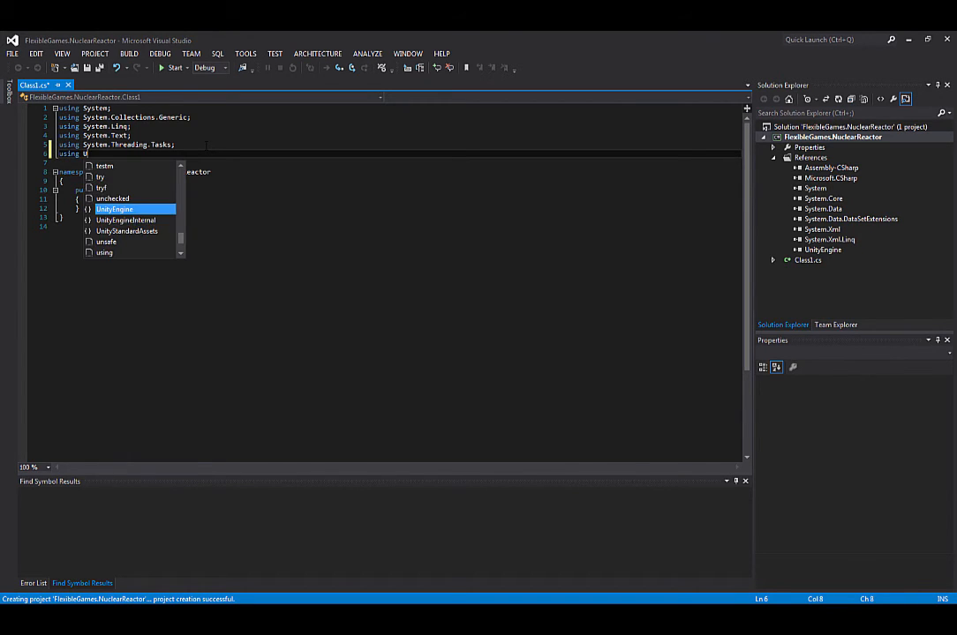
{"action": "key", "text": "Tab"}
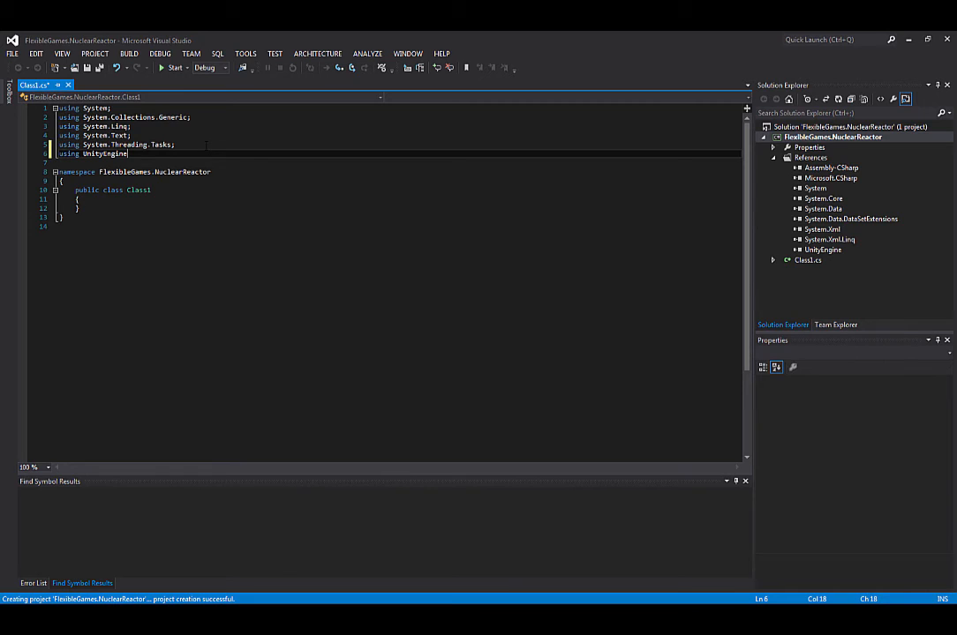
{"action": "type", "text": ";"}
{"action": "key", "text": "Down"}
{"action": "key", "text": "Down"}
{"action": "key", "text": "Down"}
{"action": "key", "text": "Down"}
{"action": "key", "text": "Down"}
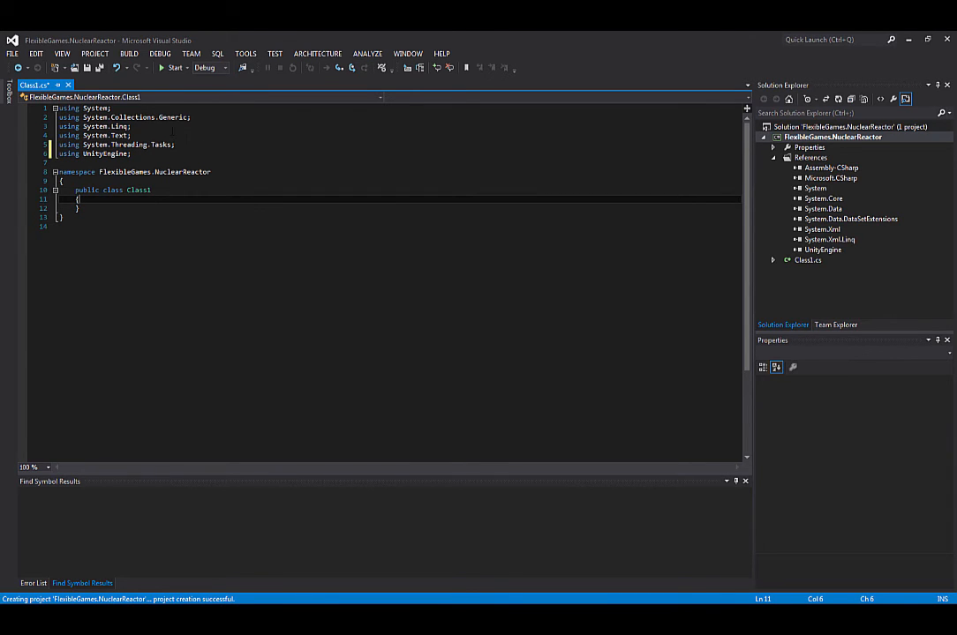
Prefix the assembly name with 'plugin_' in project properties and save the settings.
{"action": "left_click", "coordinate": [95, 53]}
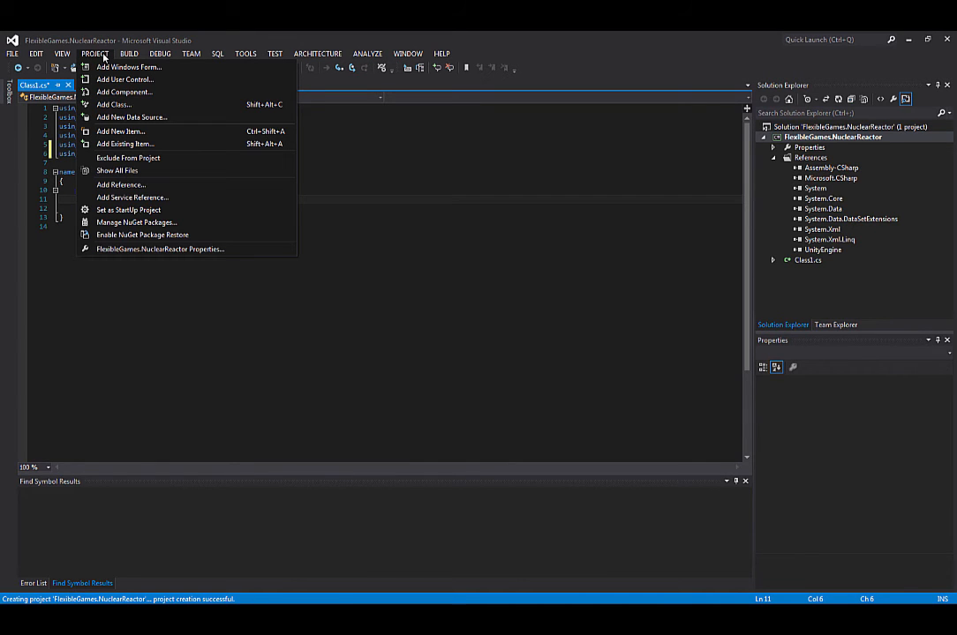
{"action": "left_click", "coordinate": [159, 249]}
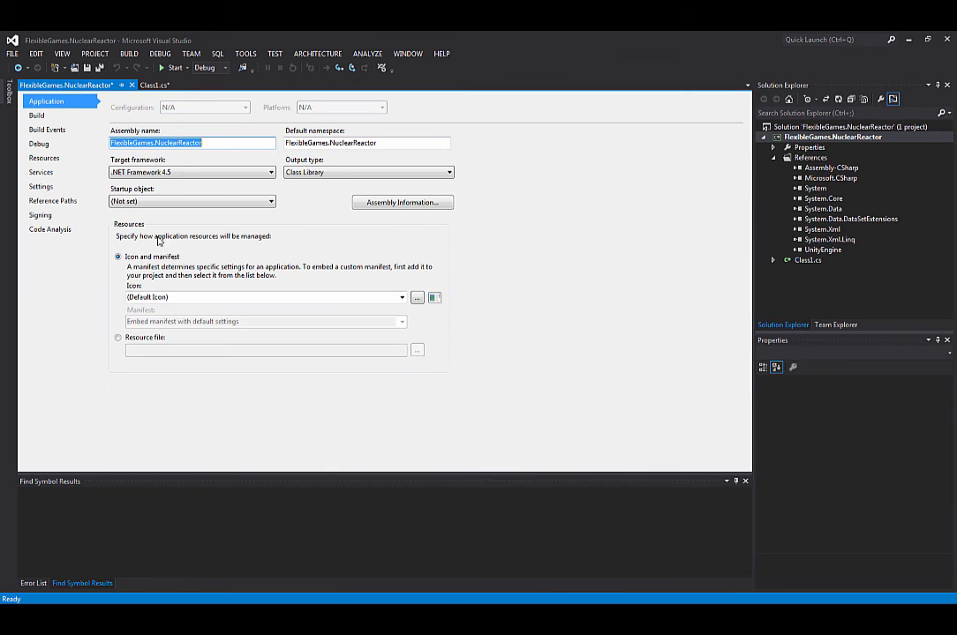
{"action": "left_click", "coordinate": [205, 142]}
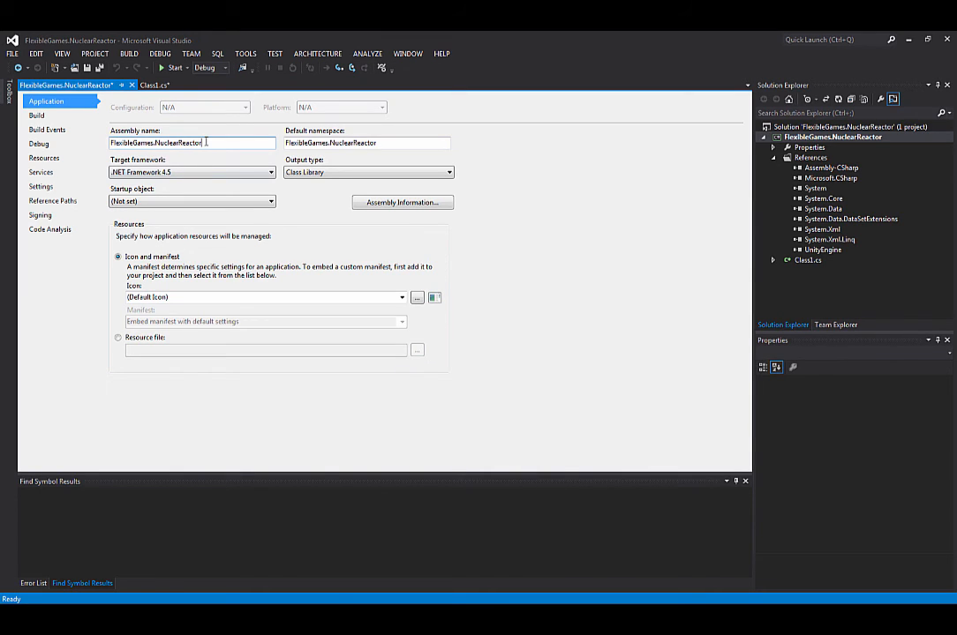
{"action": "key", "text": "Home"}
{"action": "type", "text": "plugin_"}
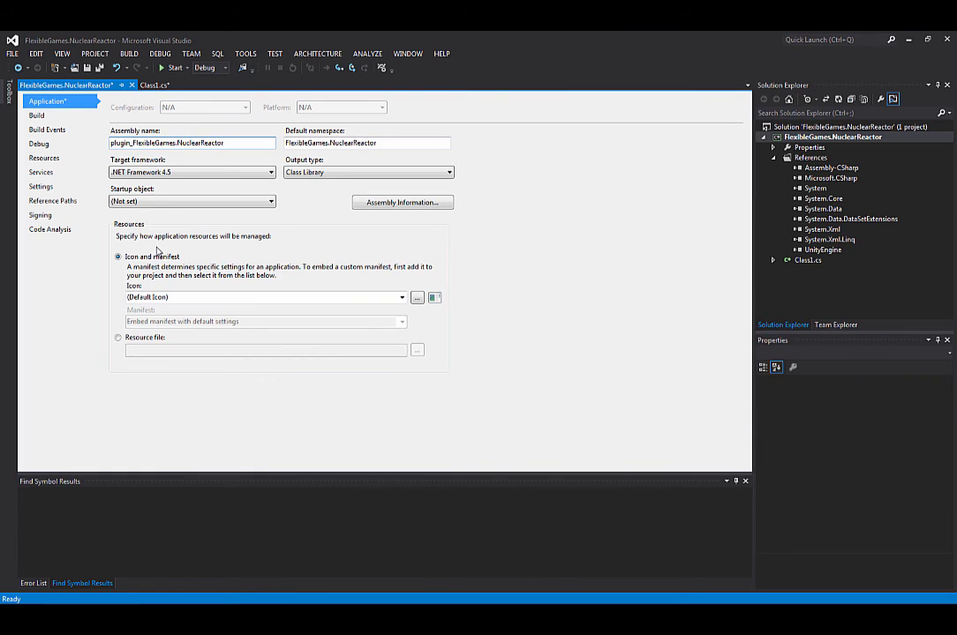
{"action": "key", "text": "ctrl+s"}
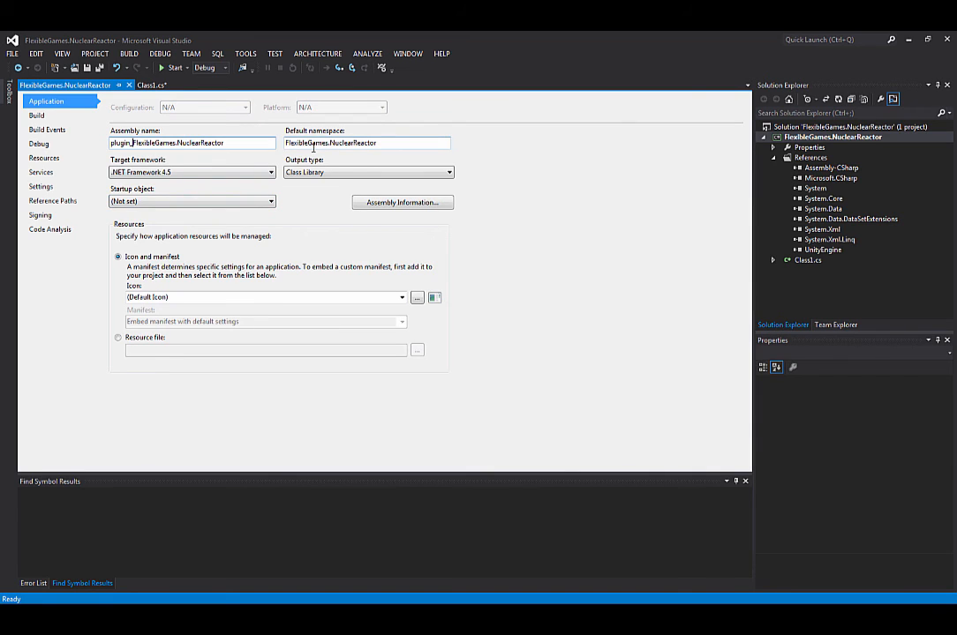
Rename Class1.cs to NuclearReactorMod.cs in Solution Explorer, renaming the class to match.
{"action": "left_click", "coordinate": [129, 85]}
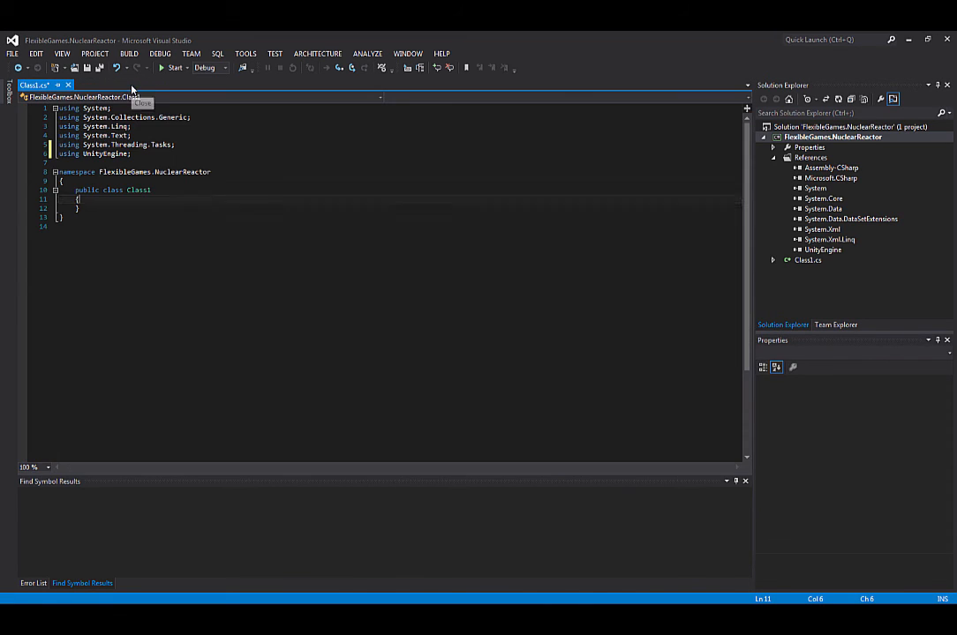
{"action": "key", "text": "Up"}
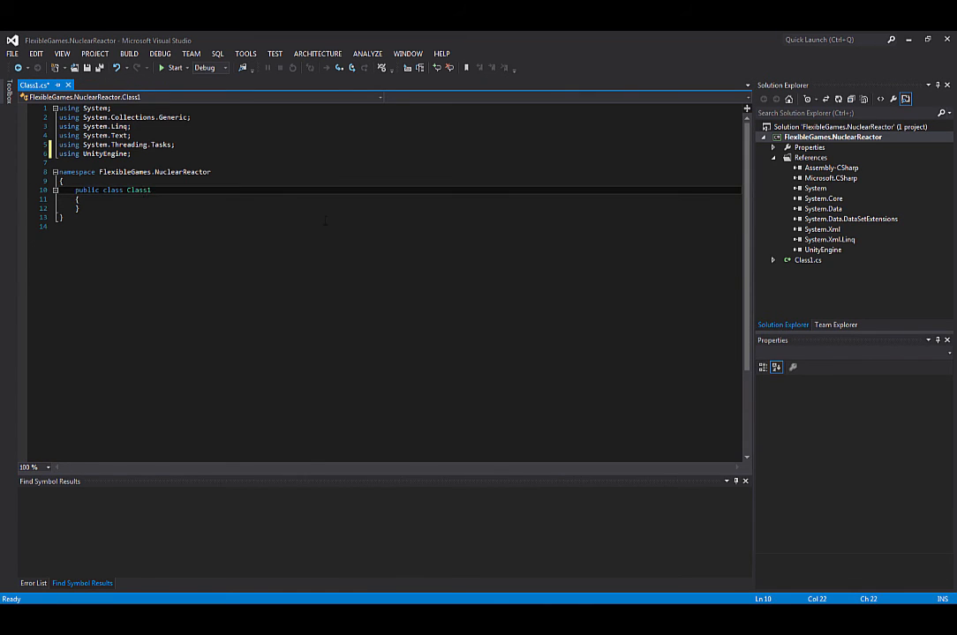
{"action": "double_click", "coordinate": [138, 190]}
{"action": "left_click", "coordinate": [804, 260]}
{"action": "right_click", "coordinate": [804, 260]}
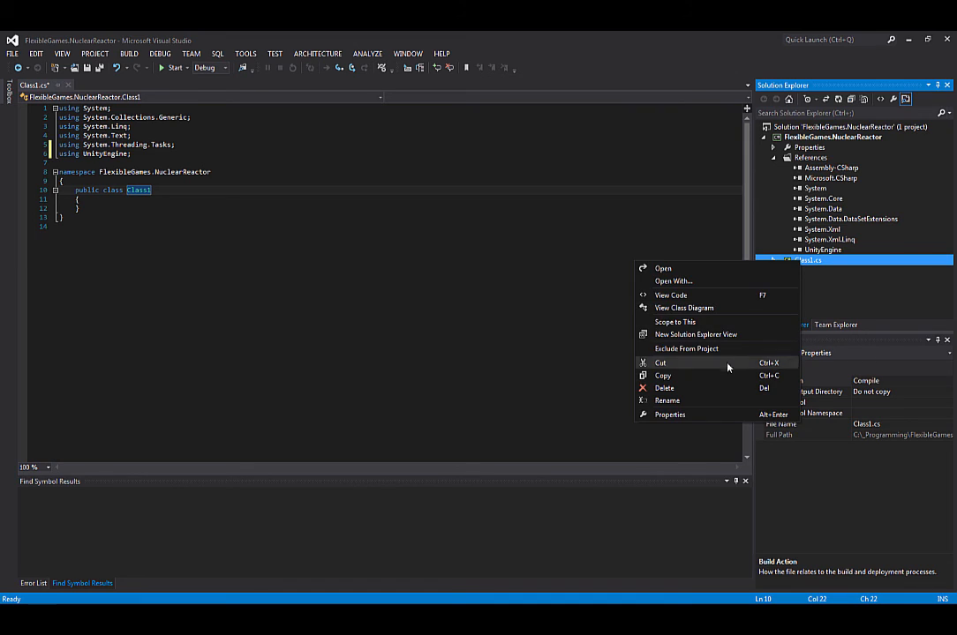
{"action": "left_click", "coordinate": [667, 400]}
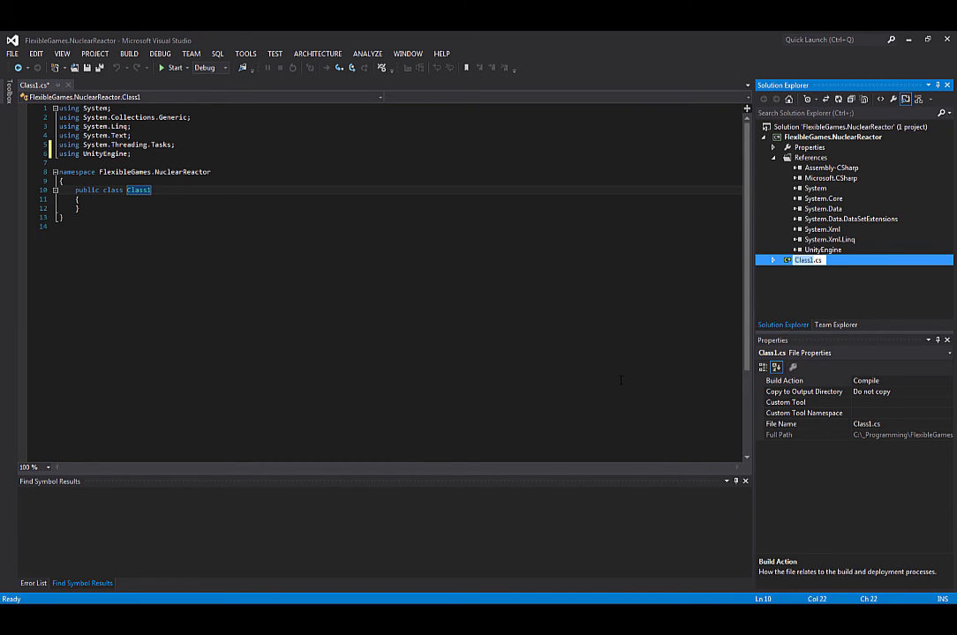
{"action": "type", "text": "Nuclear"}
{"action": "type", "text": "ReactorMod"}
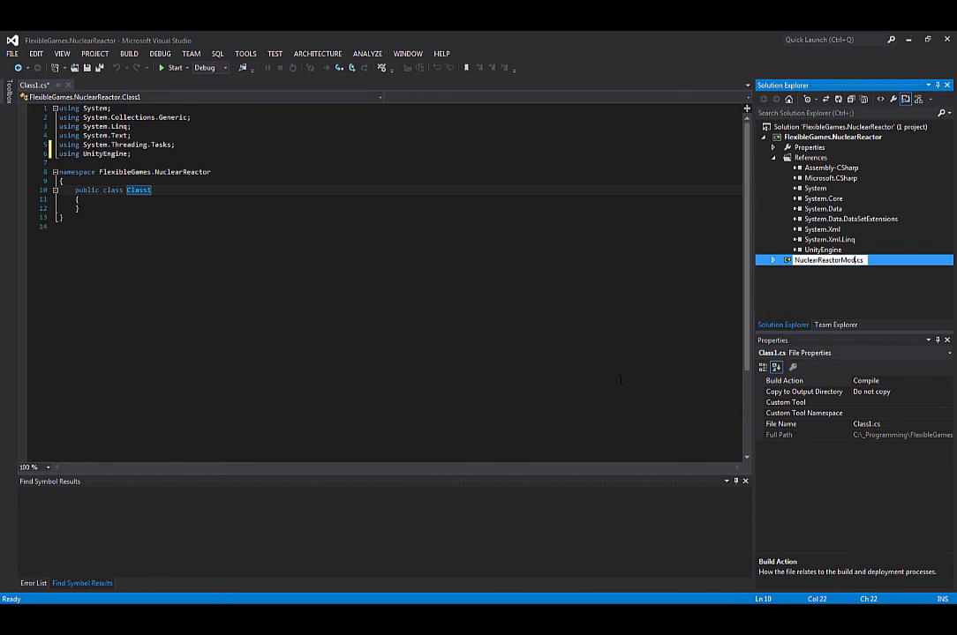
{"action": "key", "text": "Return"}
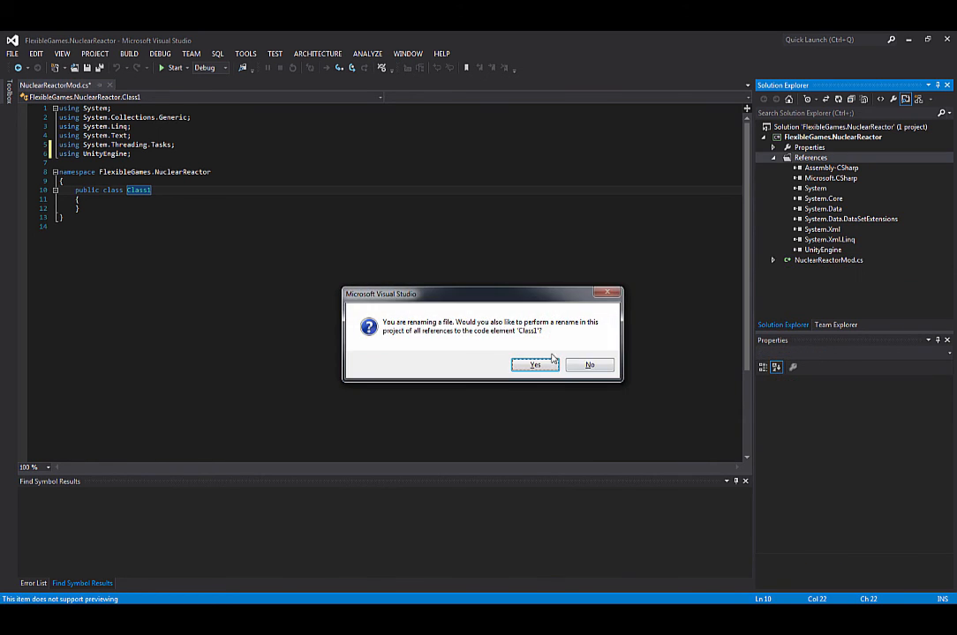
{"action": "left_click", "coordinate": [533, 365]}
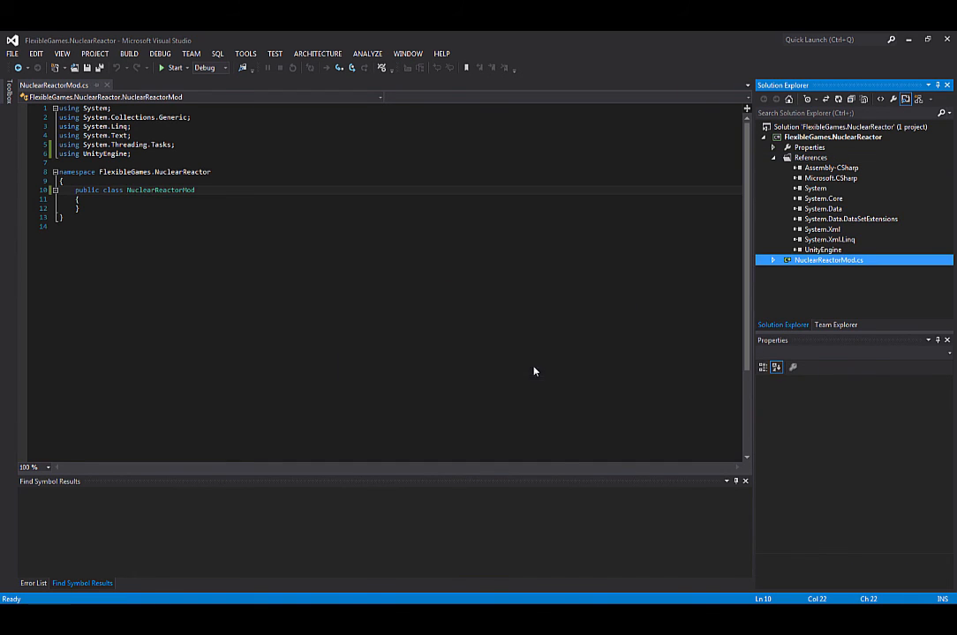
Make NuclearReactorMod inherit from FortressCraftMod via IntelliSense, leaving the class body empty.
{"action": "left_click", "coordinate": [127, 201]}
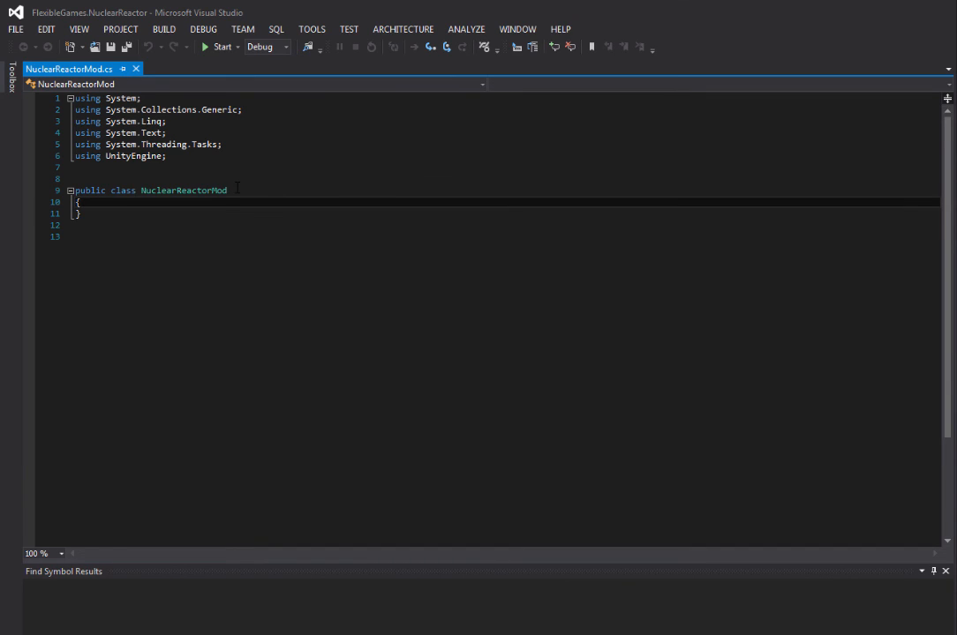
{"action": "double_click", "coordinate": [184, 190]}
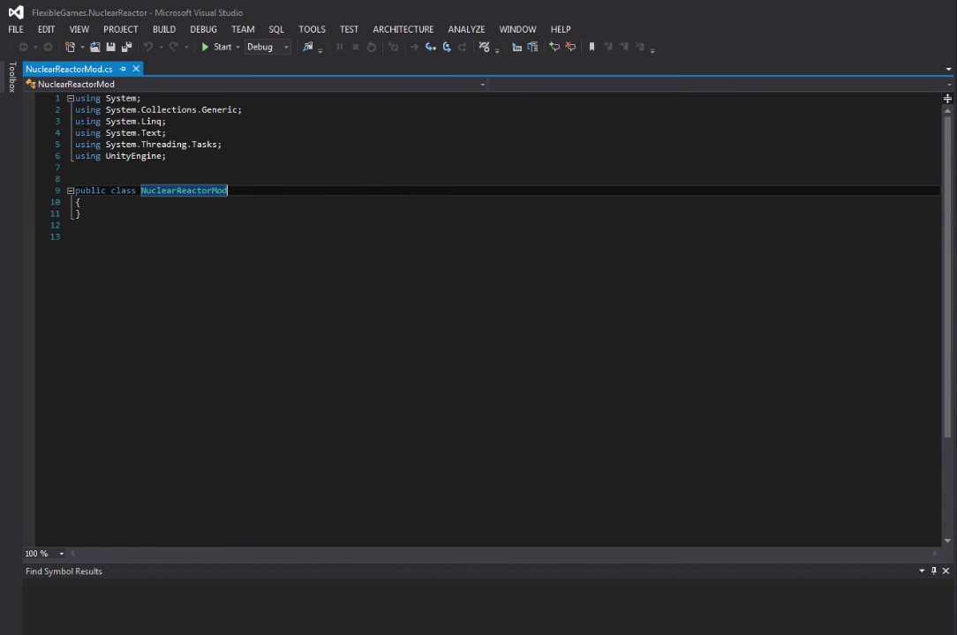
{"action": "left_click", "coordinate": [111, 32]}
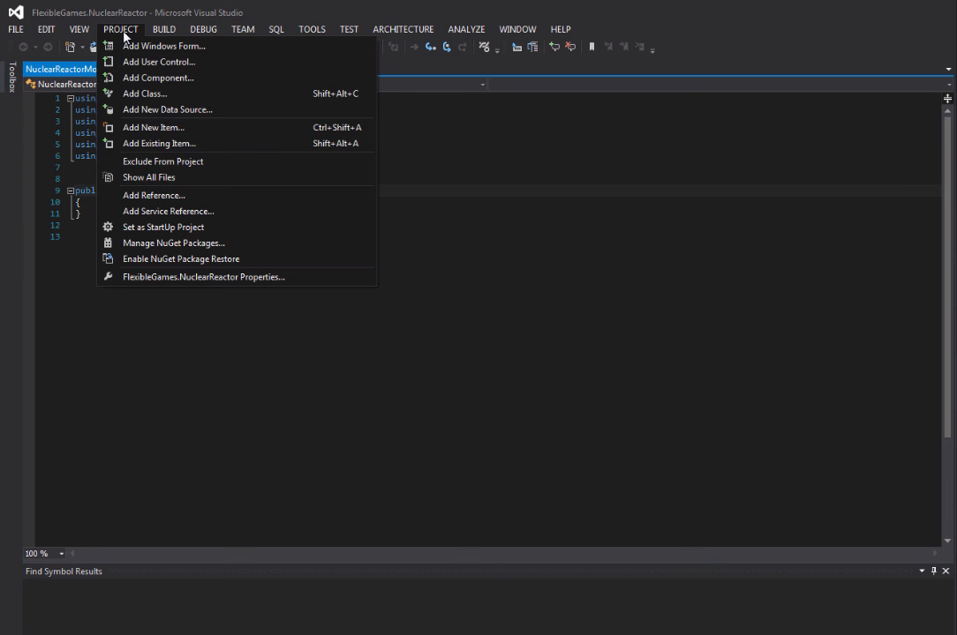
{"action": "left_click", "coordinate": [120, 29]}
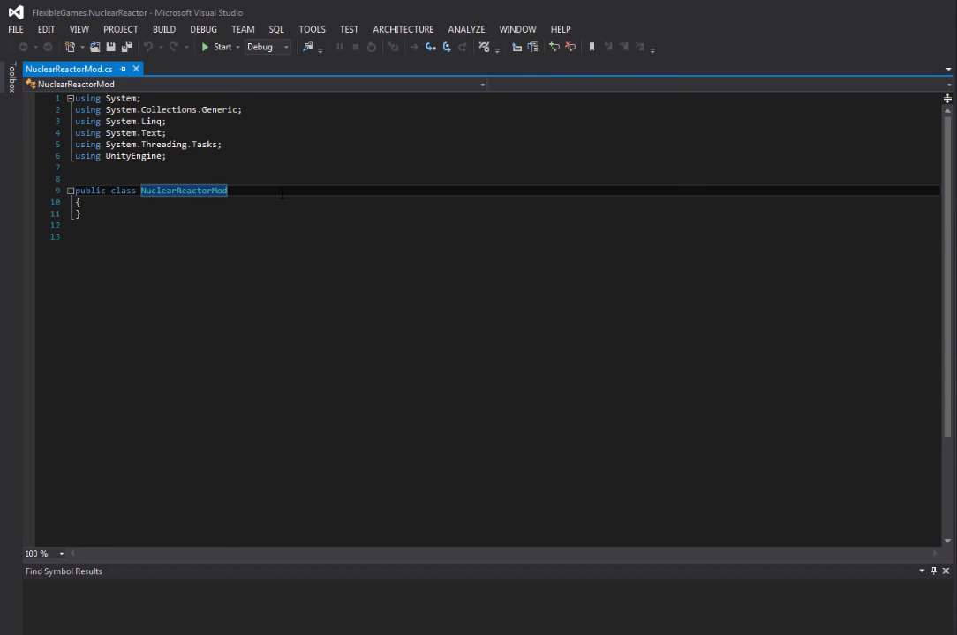
{"action": "type", "text": " : "}
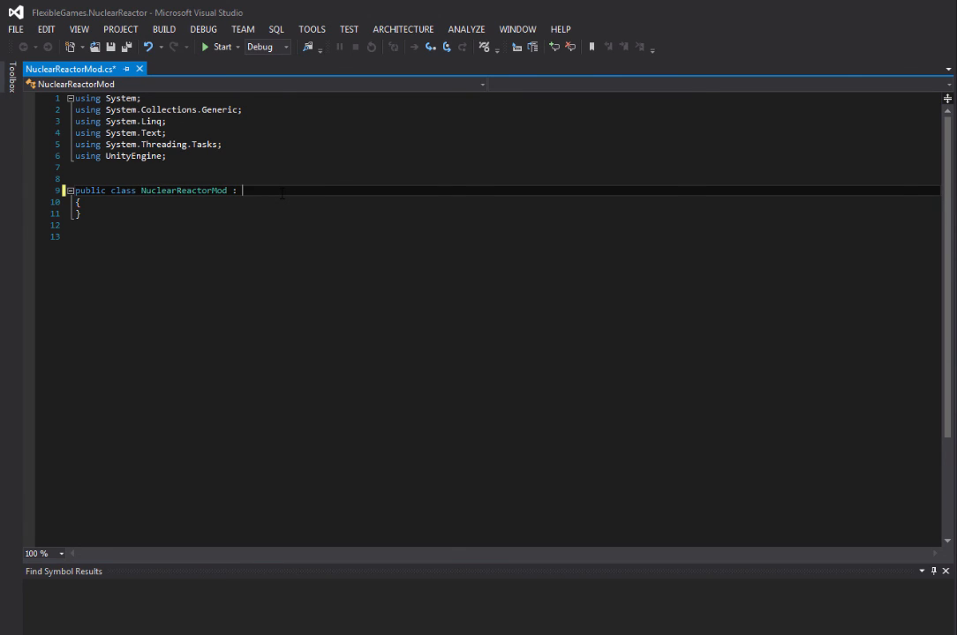
{"action": "type", "text": "For"}
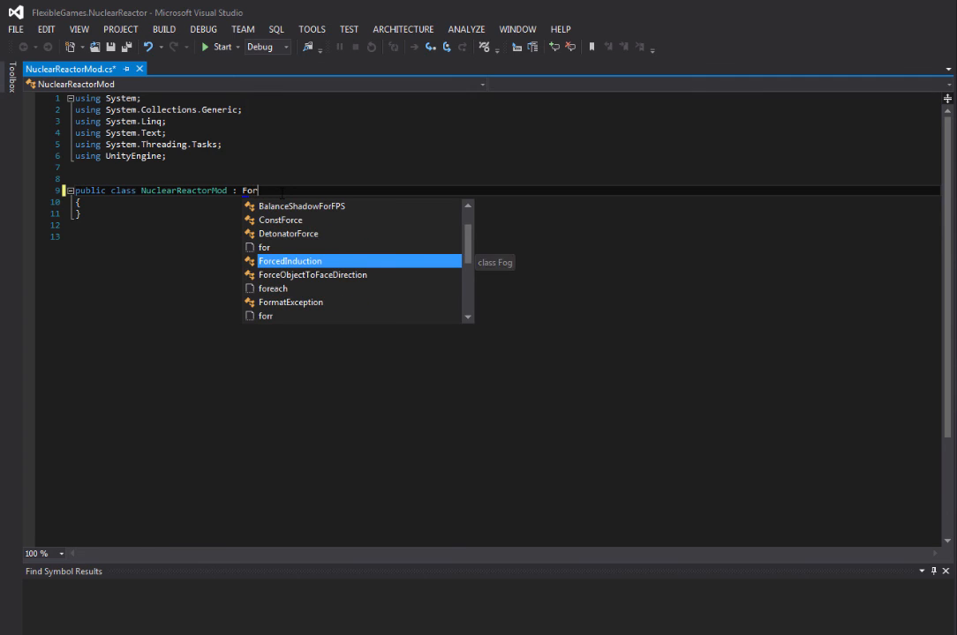
{"action": "type", "text": "tre"}
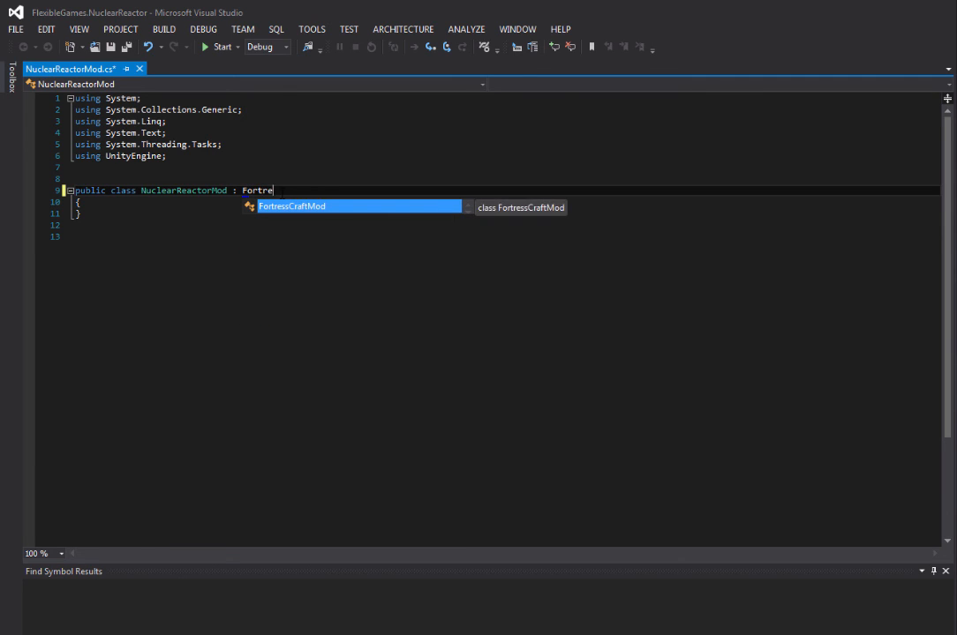
{"action": "key", "text": "Tab"}
{"action": "double_click", "coordinate": [282, 190]}
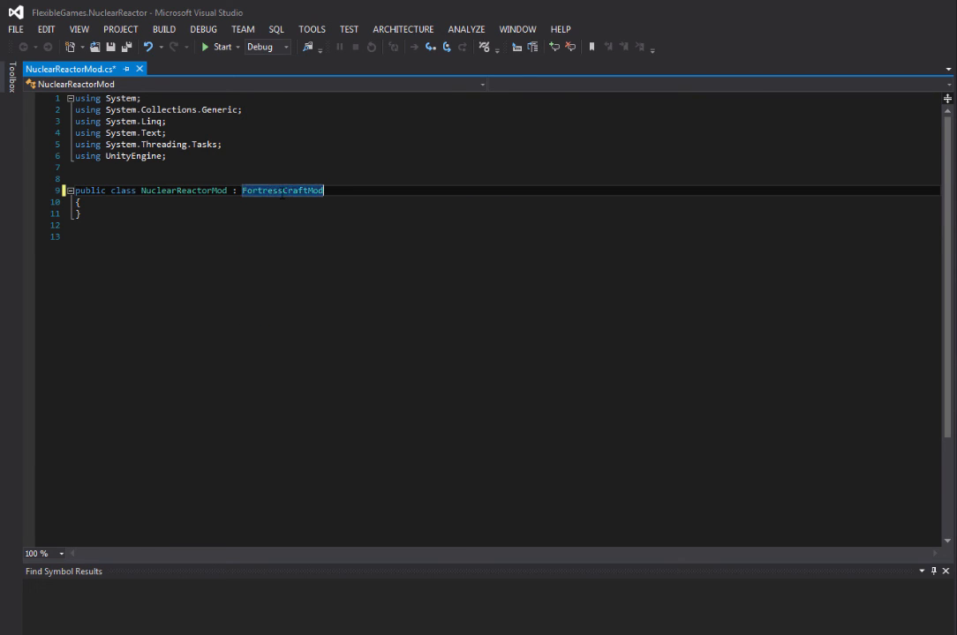
{"action": "left_click", "coordinate": [276, 236]}
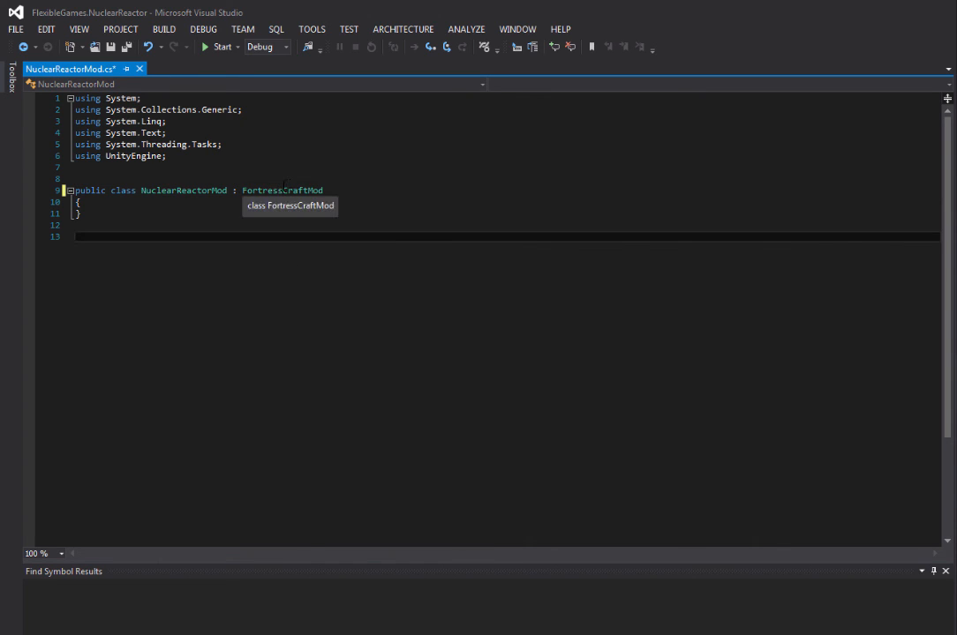
{"action": "left_click", "coordinate": [179, 212]}
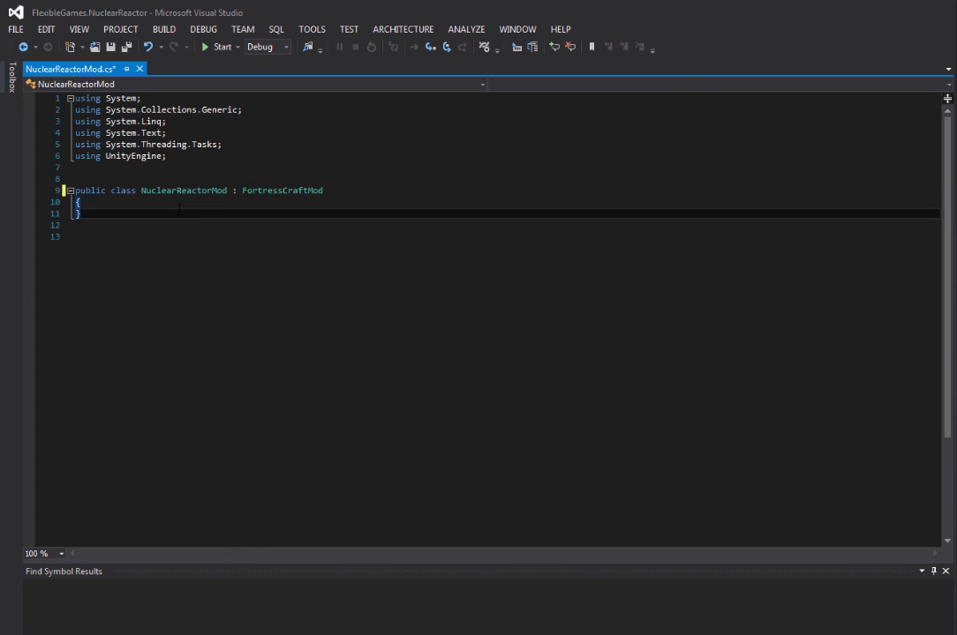